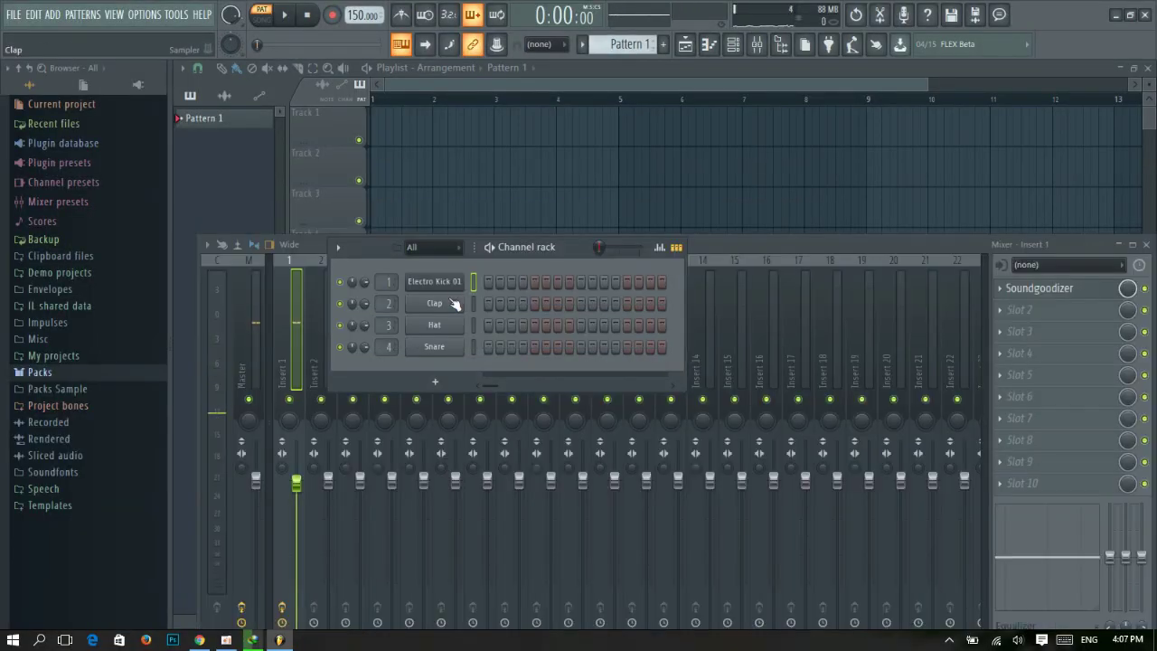
Replace the Clap channel's instrument with Drumpad and load the Clap 01 preset.
{"action": "right_click", "coordinate": [398, 298]}
{"action": "mouse_move", "coordinate": [448, 497]}
{"action": "left_click", "coordinate": [506, 71]}
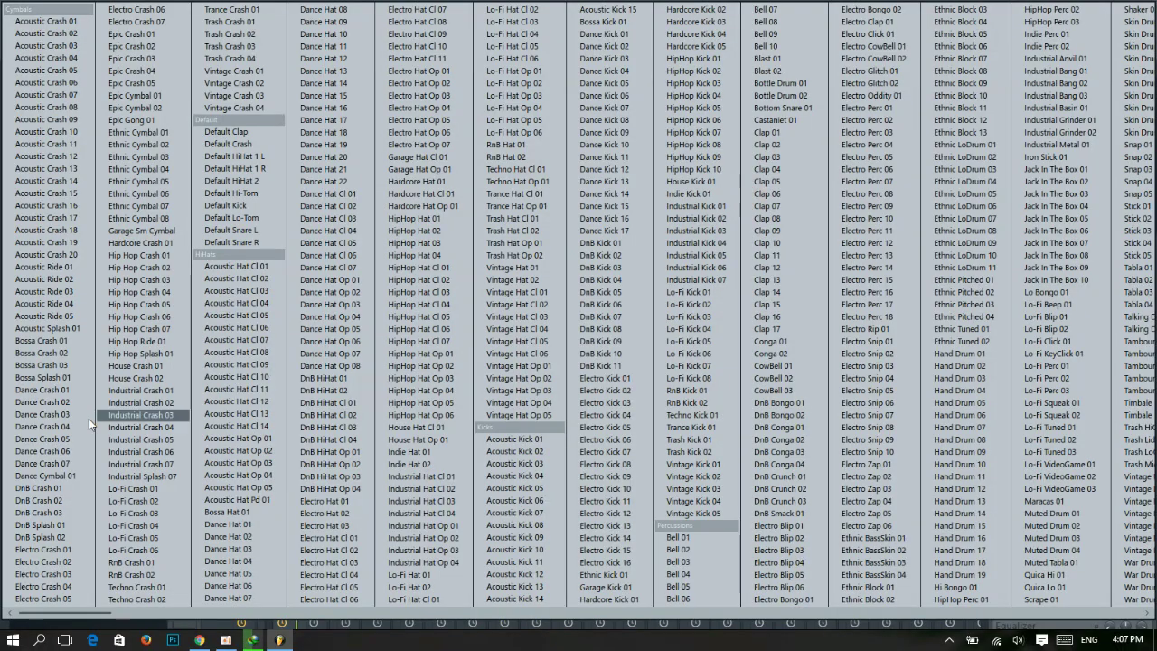
{"action": "left_click", "coordinate": [628, 191]}
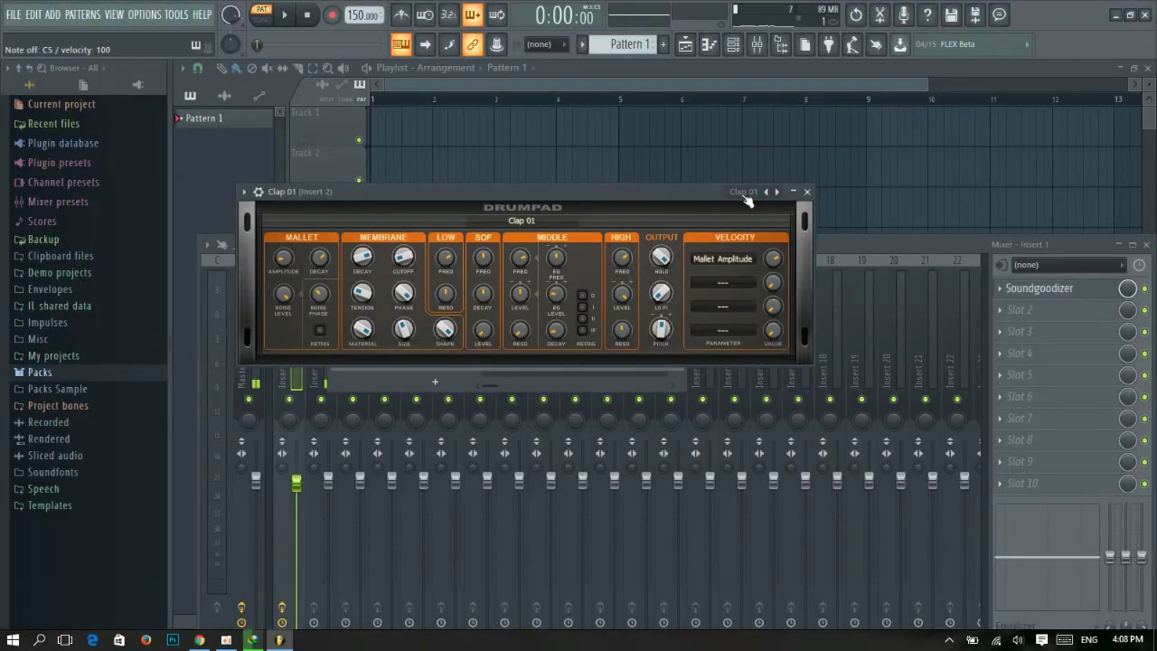
Audition Drumpad's clap presets, settle on Clap 12 and close the plugin window.
{"action": "left_click", "coordinate": [744, 196]}
{"action": "left_click", "coordinate": [865, 120]}
{"action": "left_click", "coordinate": [725, 196]}
{"action": "left_click", "coordinate": [865, 108]}
{"action": "left_click", "coordinate": [730, 196]}
{"action": "left_click", "coordinate": [810, 137]}
{"action": "left_click", "coordinate": [741, 195]}
{"action": "left_click", "coordinate": [916, 153]}
{"action": "left_click", "coordinate": [720, 194]}
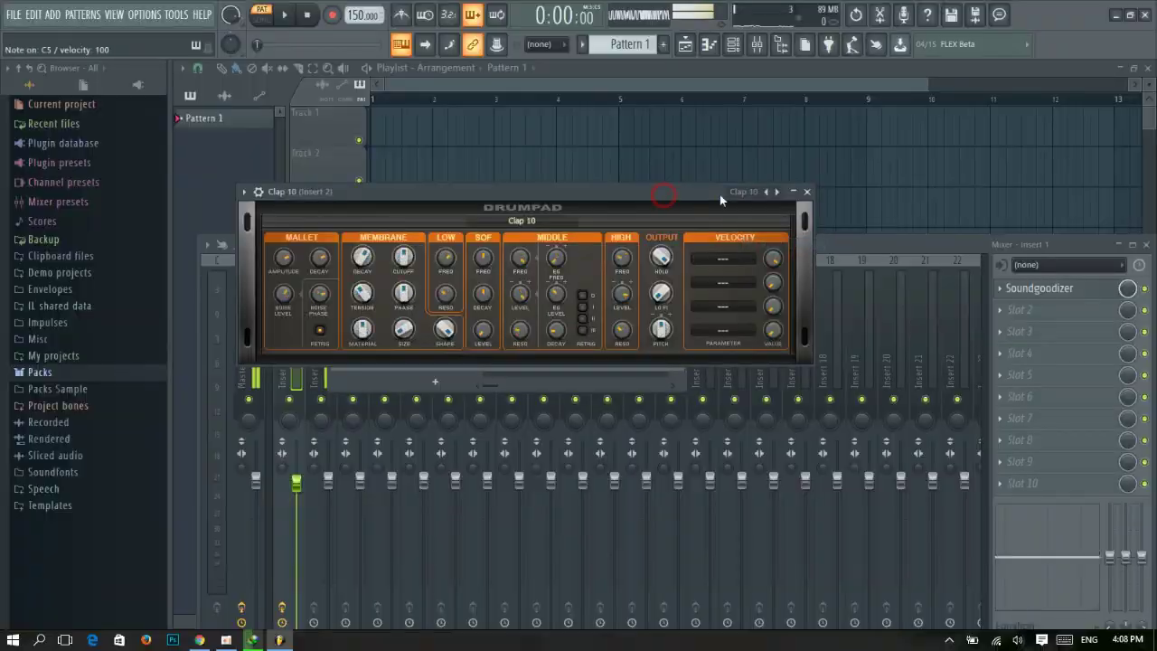
{"action": "left_click", "coordinate": [775, 189]}
{"action": "left_click", "coordinate": [660, 192]}
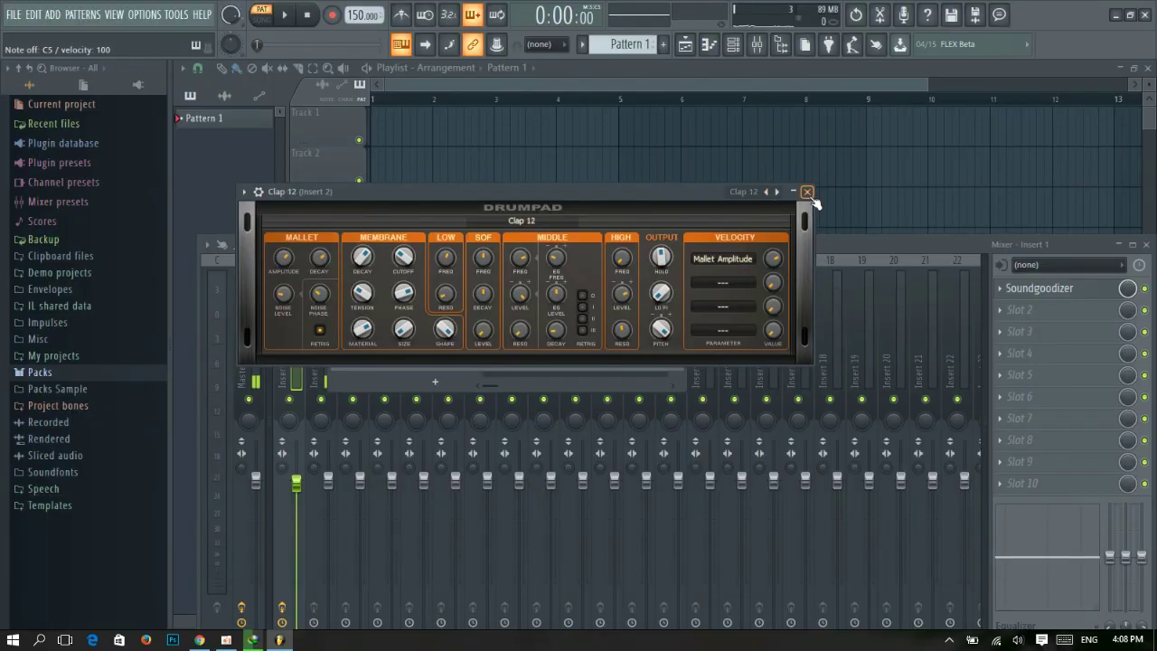
{"action": "left_click", "coordinate": [747, 193]}
{"action": "left_click", "coordinate": [763, 292]}
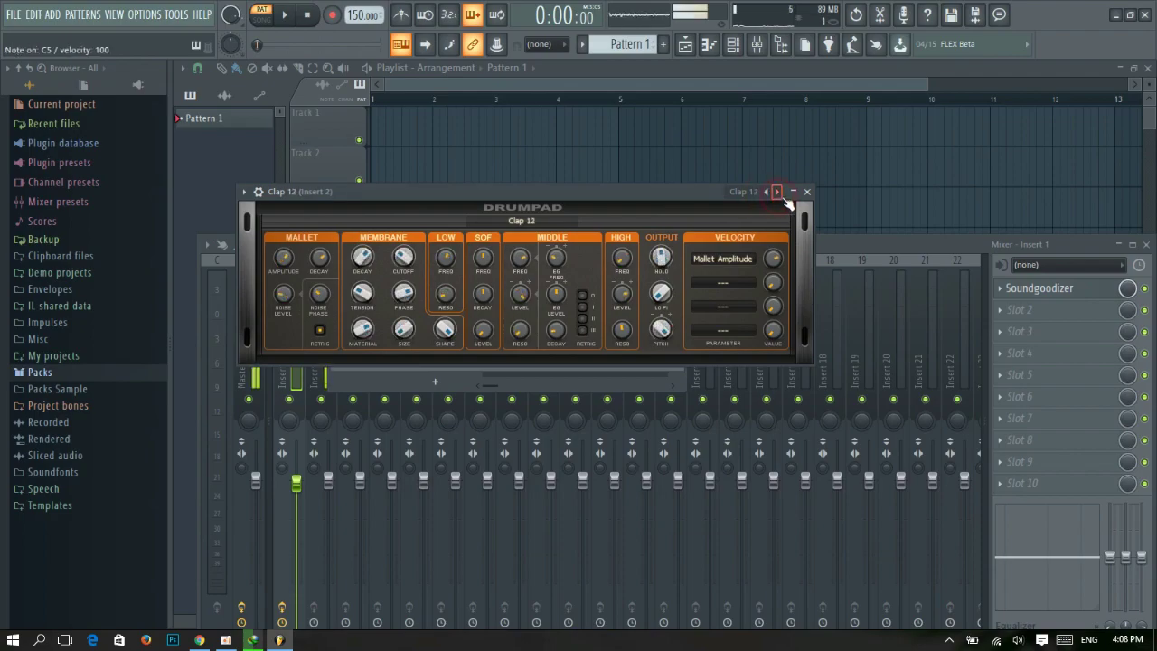
{"action": "left_click", "coordinate": [807, 191]}
Load Fruity Reeverb 2 into the first effect slot of mixer Insert 2, adjust it, and slightly lower the Insert 2 fader.
{"action": "left_click", "coordinate": [1000, 312]}
{"action": "key", "text": "Escape"}
{"action": "left_click", "coordinate": [319, 313]}
{"action": "left_click", "coordinate": [1001, 289]}
{"action": "left_click", "coordinate": [211, 328]}
{"action": "left_click_drag", "start_coordinate": [663, 304], "coordinate": [663, 299]}
{"action": "left_click_drag", "start_coordinate": [473, 312], "coordinate": [473, 305]}
{"action": "left_click", "coordinate": [672, 249]}
{"action": "left_click_drag", "start_coordinate": [328, 481], "coordinate": [328, 503]}
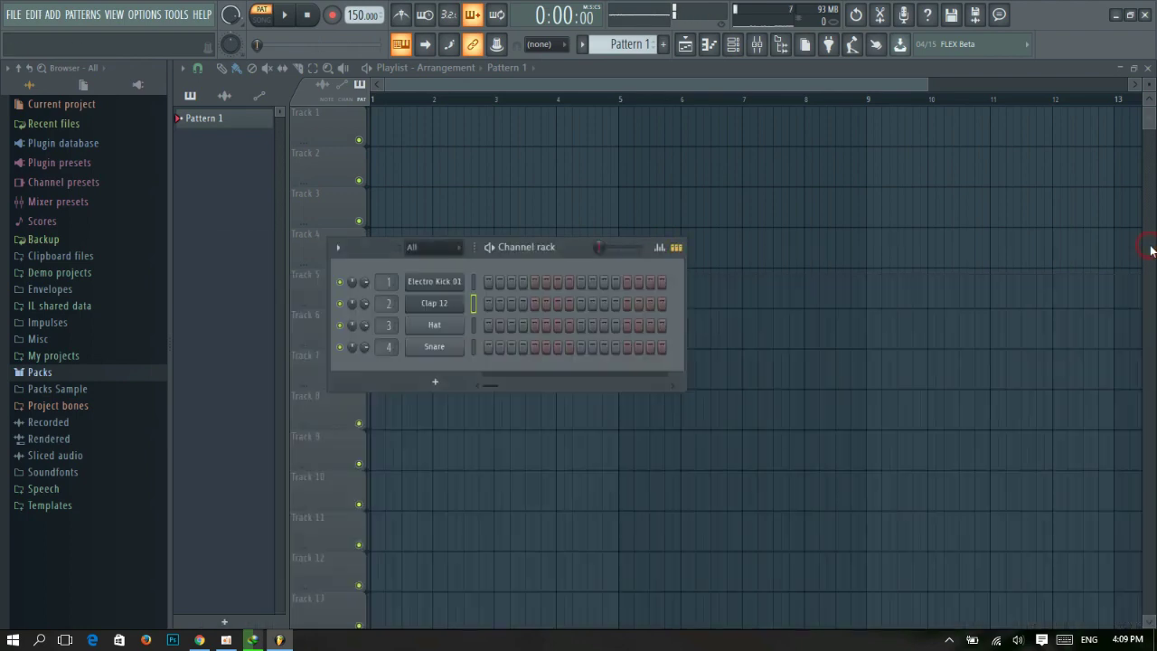
Fill the Electro Kick 01 channel with a hit on every 4 steps in Pattern 1 and play it.
{"action": "right_click", "coordinate": [443, 281]}
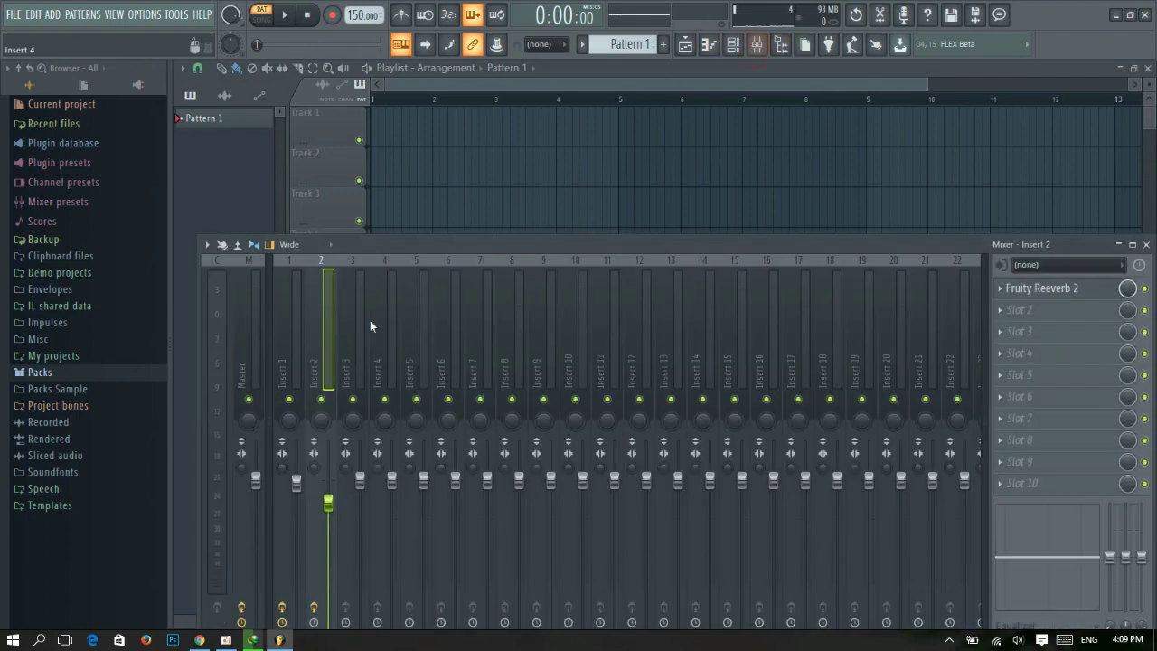
{"action": "left_click", "coordinate": [733, 44]}
{"action": "right_click", "coordinate": [434, 281]}
{"action": "left_click", "coordinate": [600, 345]}
{"action": "key", "text": "space"}
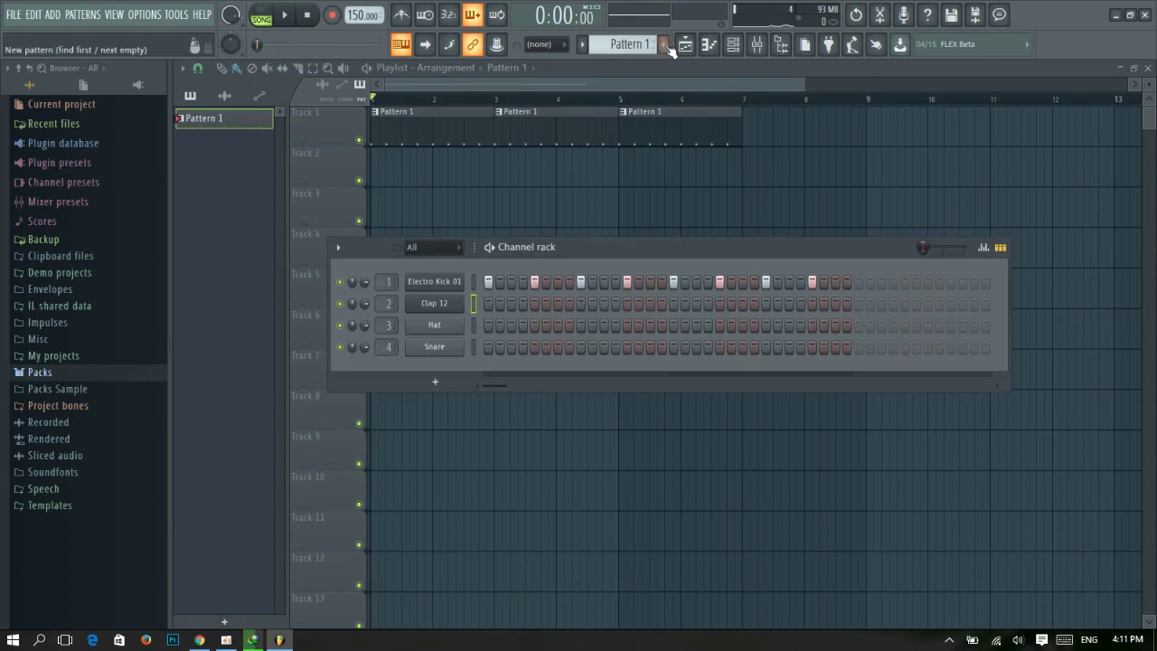
Create Pattern 2 and program Clap 12 on every second beat, starting on beat 2.
{"action": "left_click", "coordinate": [667, 46]}
{"action": "left_click", "coordinate": [674, 62]}
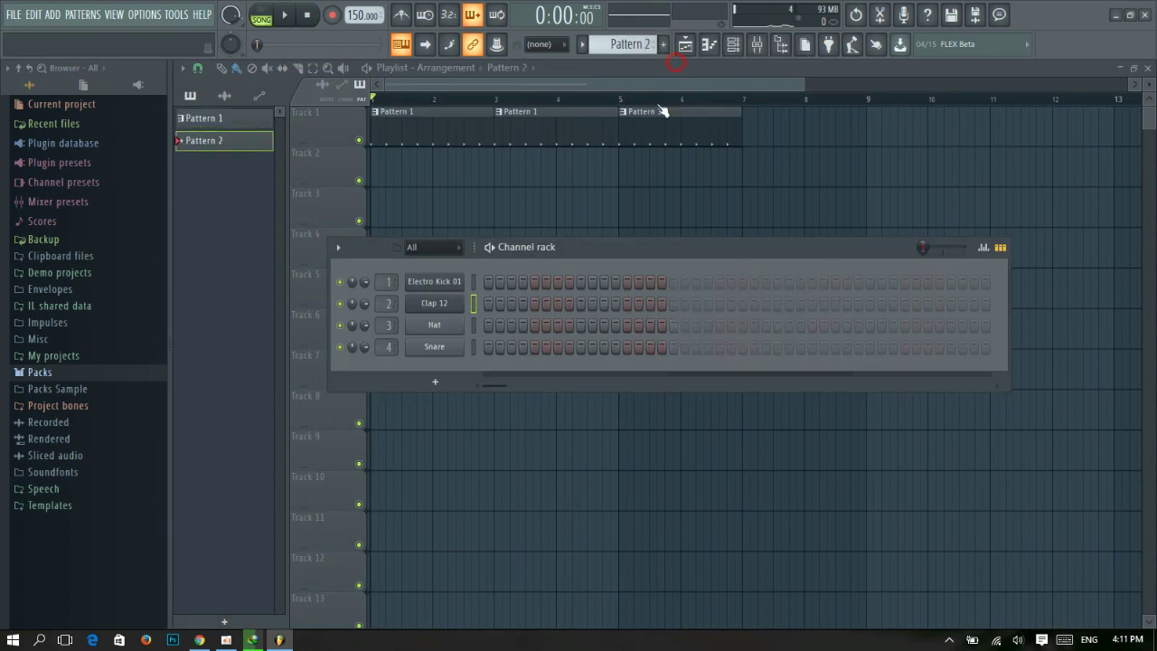
{"action": "right_click", "coordinate": [436, 306]}
{"action": "left_click", "coordinate": [638, 327]}
Line up four Pattern 2 clips on Track 2 through bar 8, add a fourth Pattern 1 clip at bar 7 on Track 1, and play the arrangement.
{"action": "left_click_drag", "start_coordinate": [485, 187], "coordinate": [424, 183]}
{"action": "left_click_drag", "start_coordinate": [627, 178], "coordinate": [566, 181]}
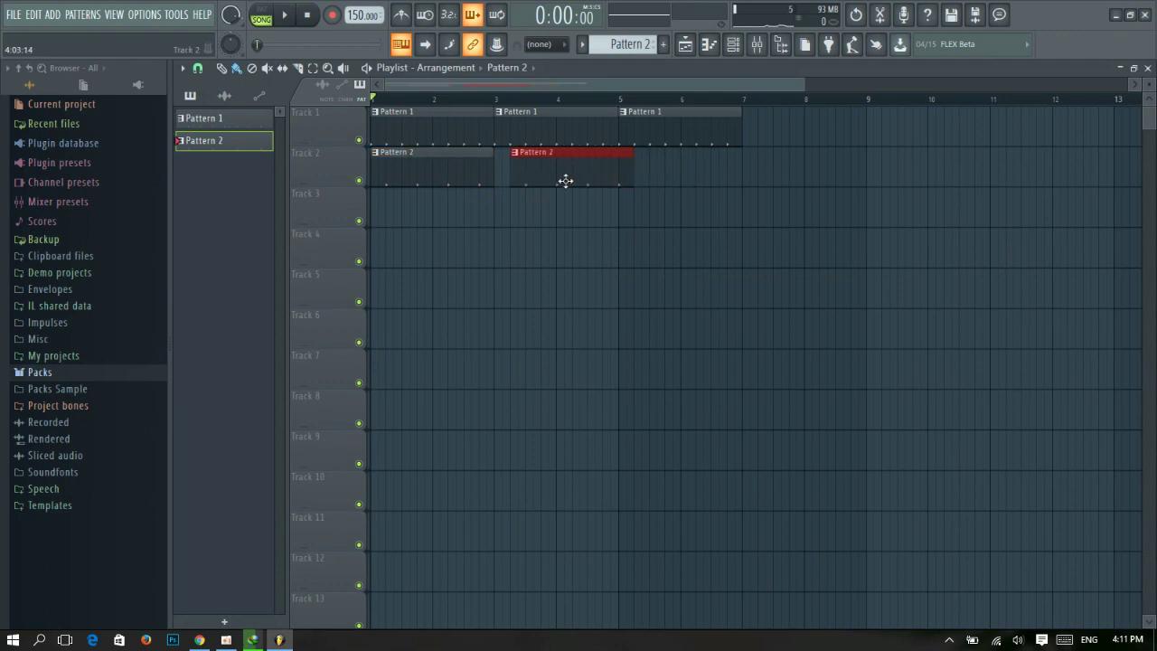
{"action": "left_click_drag", "start_coordinate": [643, 185], "coordinate": [729, 180]}
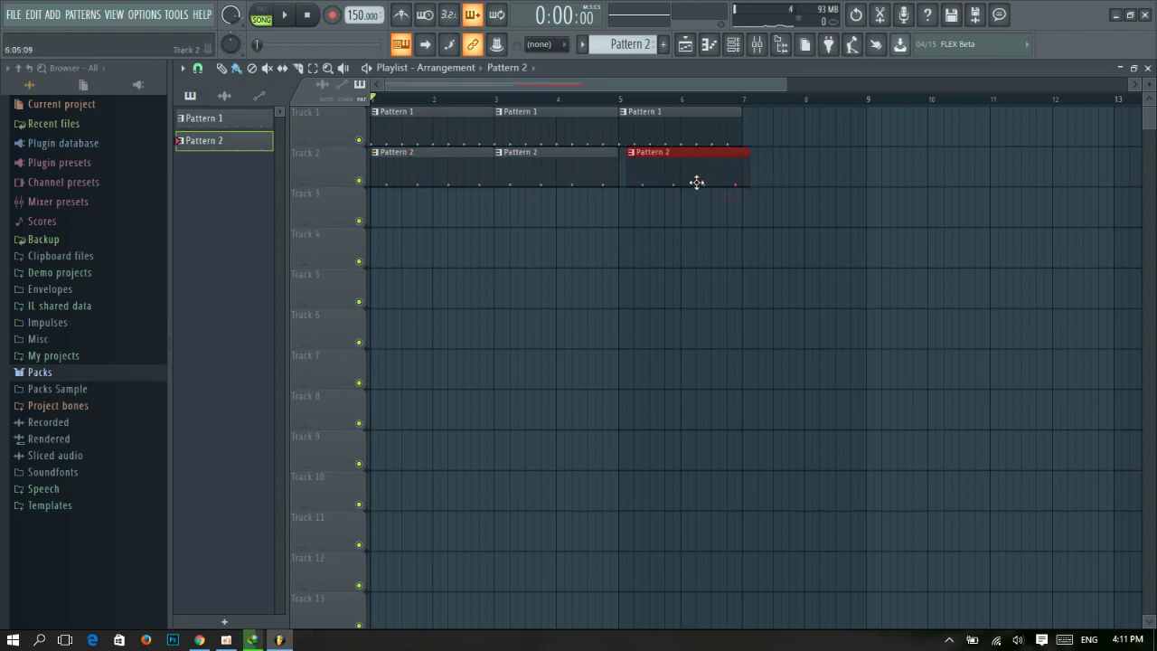
{"action": "left_click", "coordinate": [782, 157]}
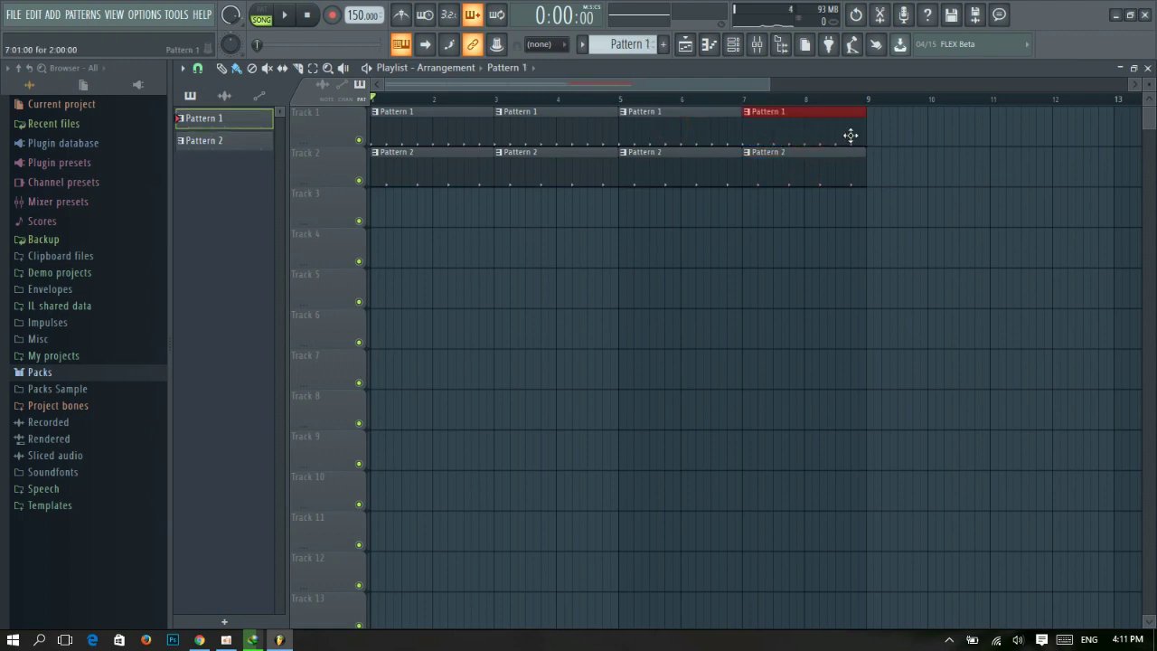
{"action": "key", "text": "space"}
{"action": "left_click", "coordinate": [836, 230]}
{"action": "key", "text": "space"}
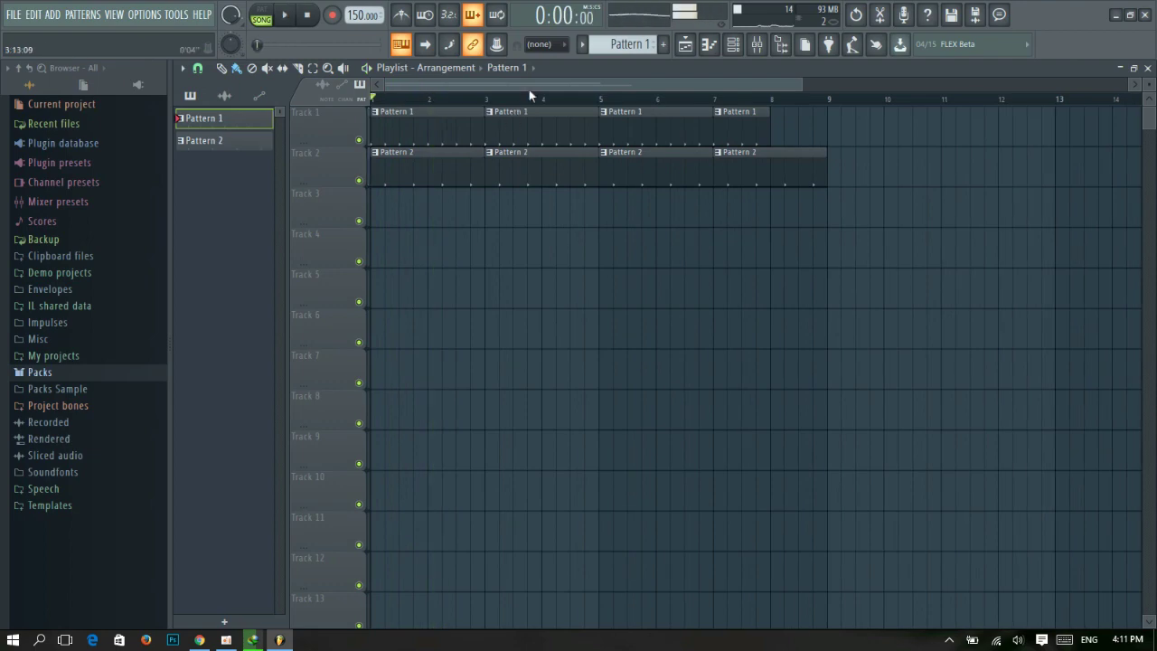
Create Pattern 3 and place a clip of it at bar 1 on Track 3.
{"action": "key", "text": "alt+p"}
{"action": "left_click", "coordinate": [739, 290]}
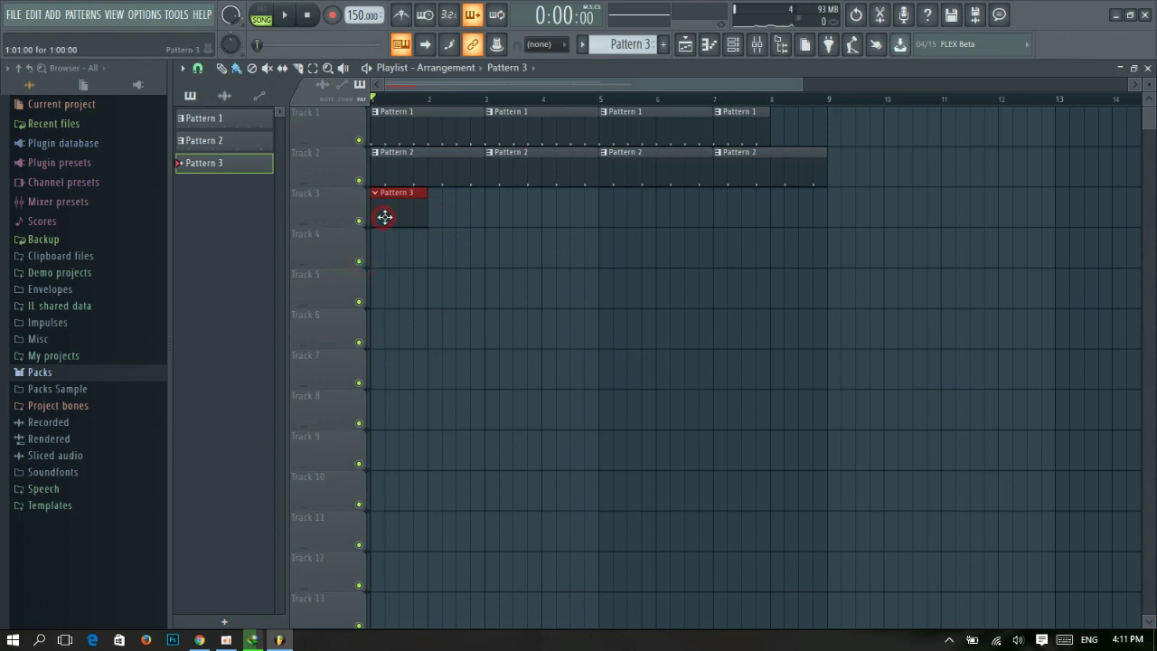
Replace the Hat channel's Sampler with Drumpad.
{"action": "left_click", "coordinate": [733, 46]}
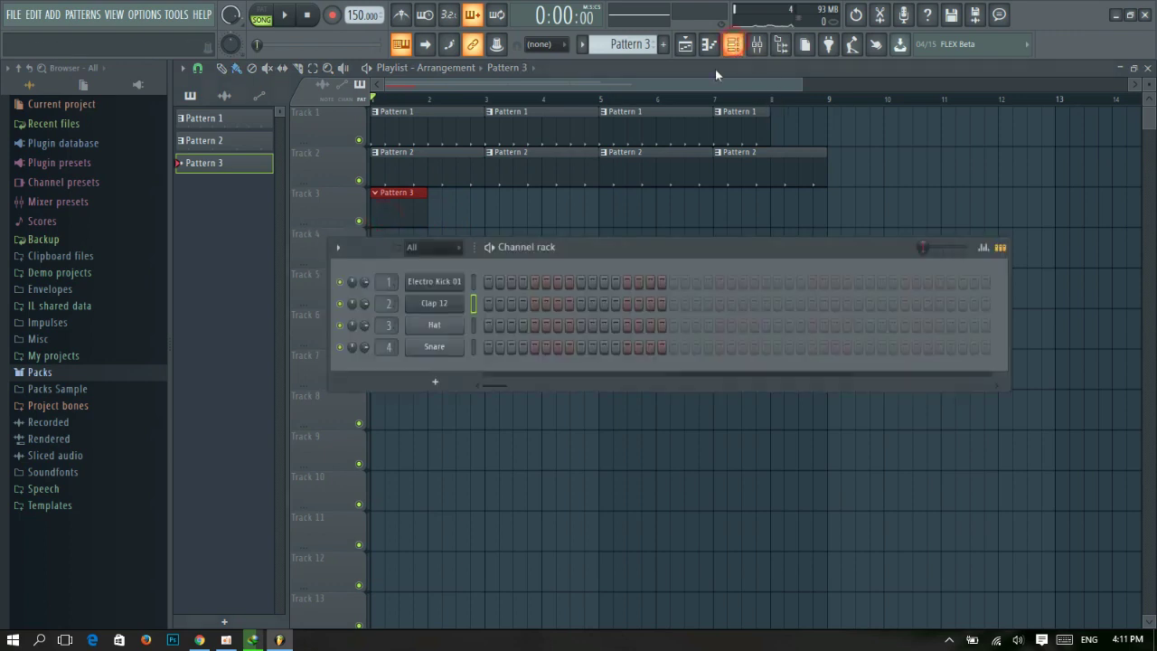
{"action": "right_click", "coordinate": [435, 324]}
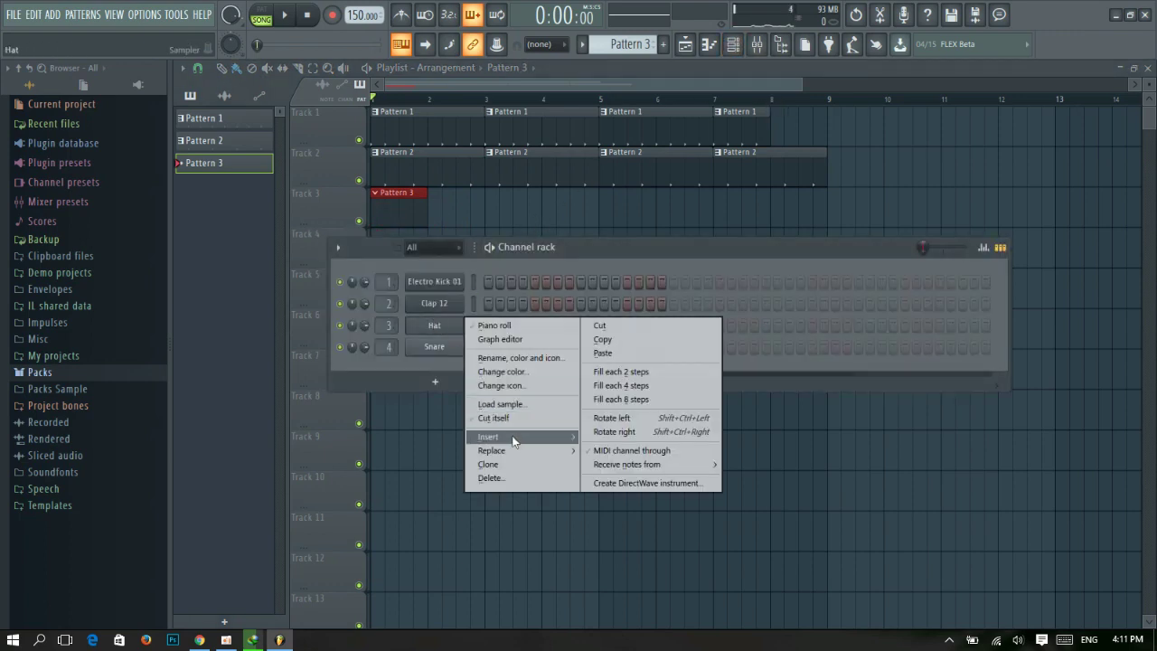
{"action": "mouse_move", "coordinate": [521, 454]}
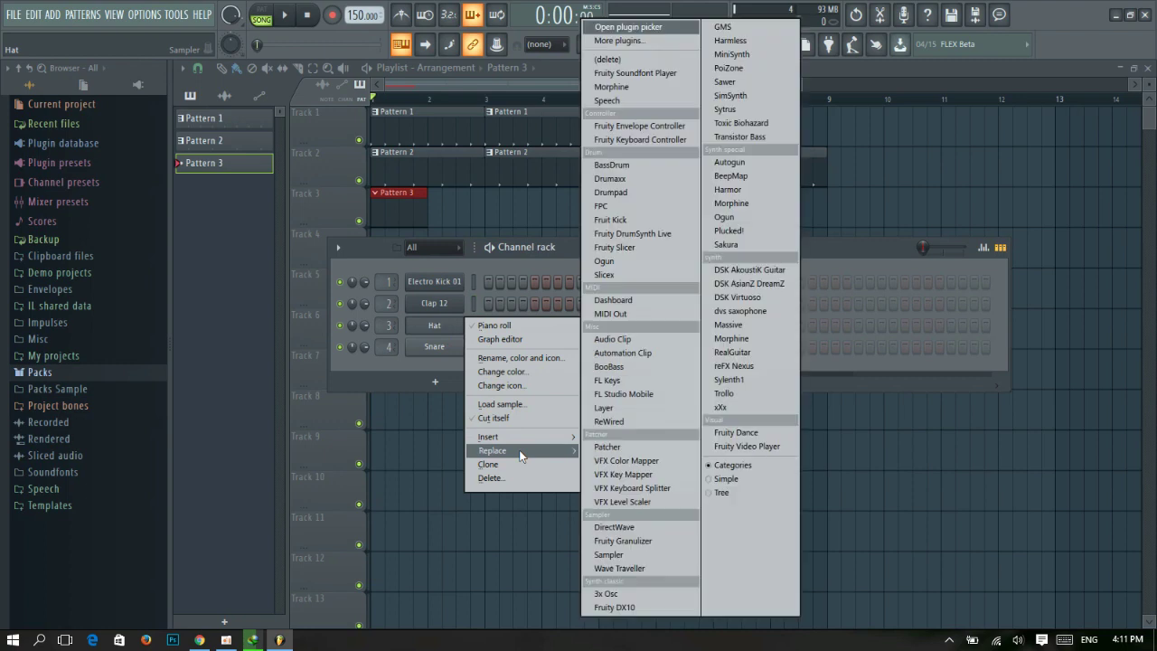
{"action": "left_click", "coordinate": [613, 194]}
Audition Drumpad's percussion presets for channel 3, settle on Ethnic BassSkin 02 and close the plugin window.
{"action": "left_click", "coordinate": [743, 238]}
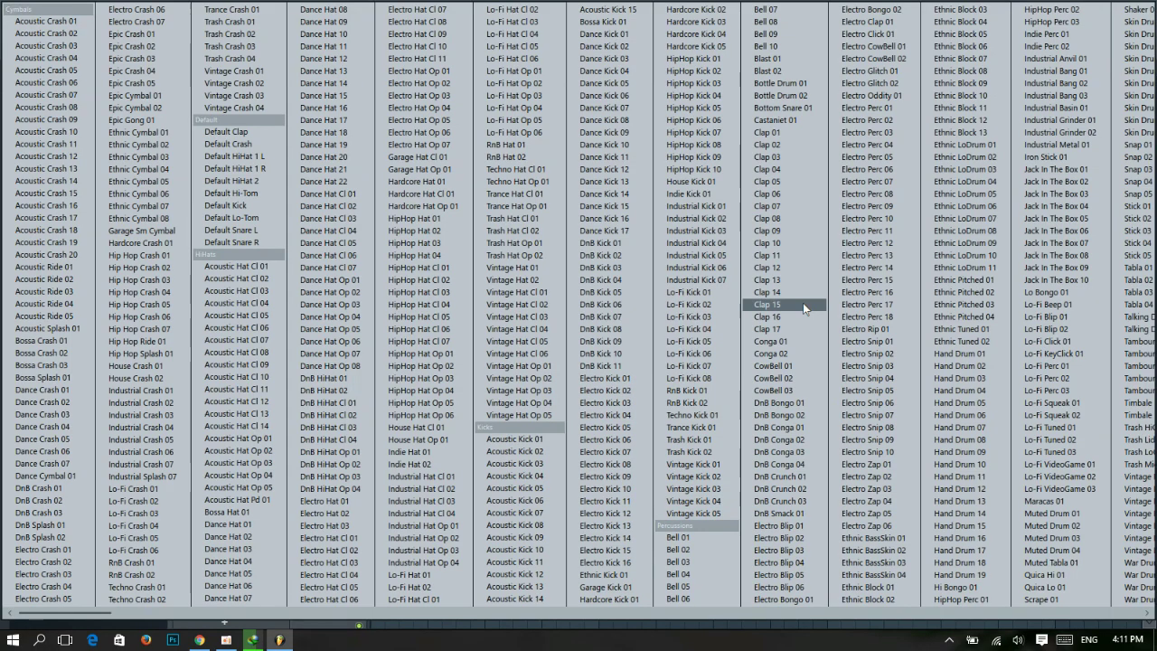
{"action": "left_click", "coordinate": [785, 400]}
{"action": "left_click", "coordinate": [749, 211]}
{"action": "left_click", "coordinate": [779, 415]}
{"action": "left_click", "coordinate": [795, 211]}
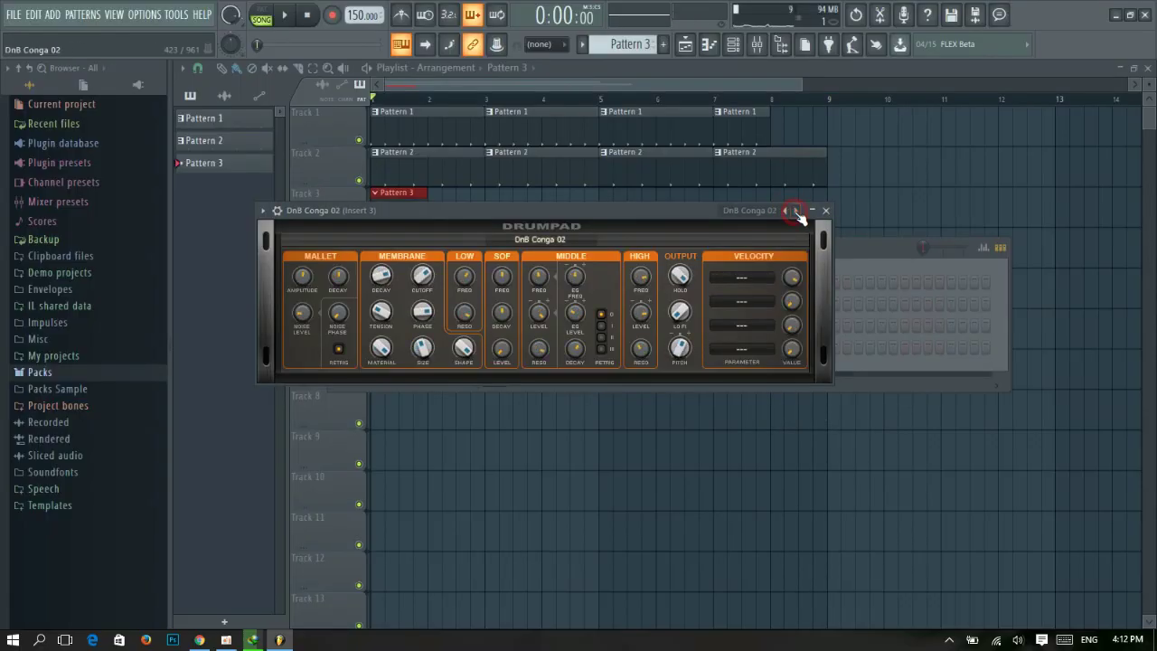
{"action": "left_click", "coordinate": [795, 212]}
{"action": "left_click", "coordinate": [795, 210]}
{"action": "left_click", "coordinate": [795, 211]}
{"action": "left_click", "coordinate": [794, 210]}
{"action": "left_click", "coordinate": [795, 212]}
{"action": "left_click", "coordinate": [825, 210]}
In the Ethnic BassSkin 02 piano roll, enter C5 notes at steps 1, 7, 9 and 15 of bar 1, checking them by playback.
{"action": "right_click", "coordinate": [445, 326]}
{"action": "left_click", "coordinate": [522, 327]}
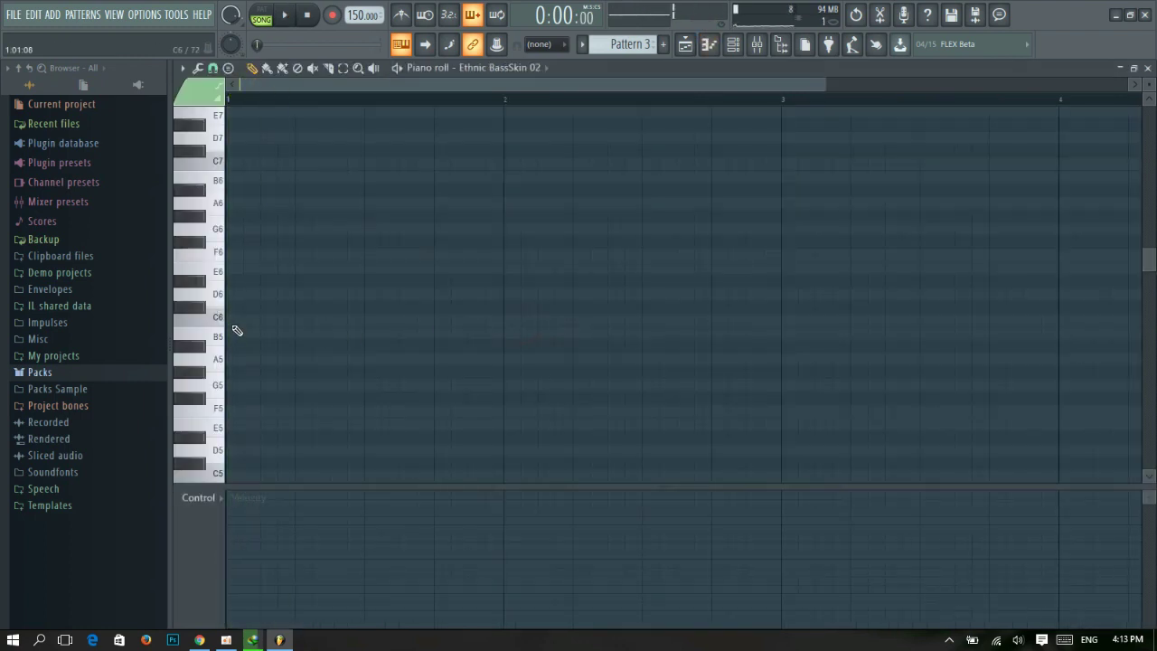
{"action": "scroll", "coordinate": [234, 330], "scroll_direction": "down", "scroll_amount": 5}
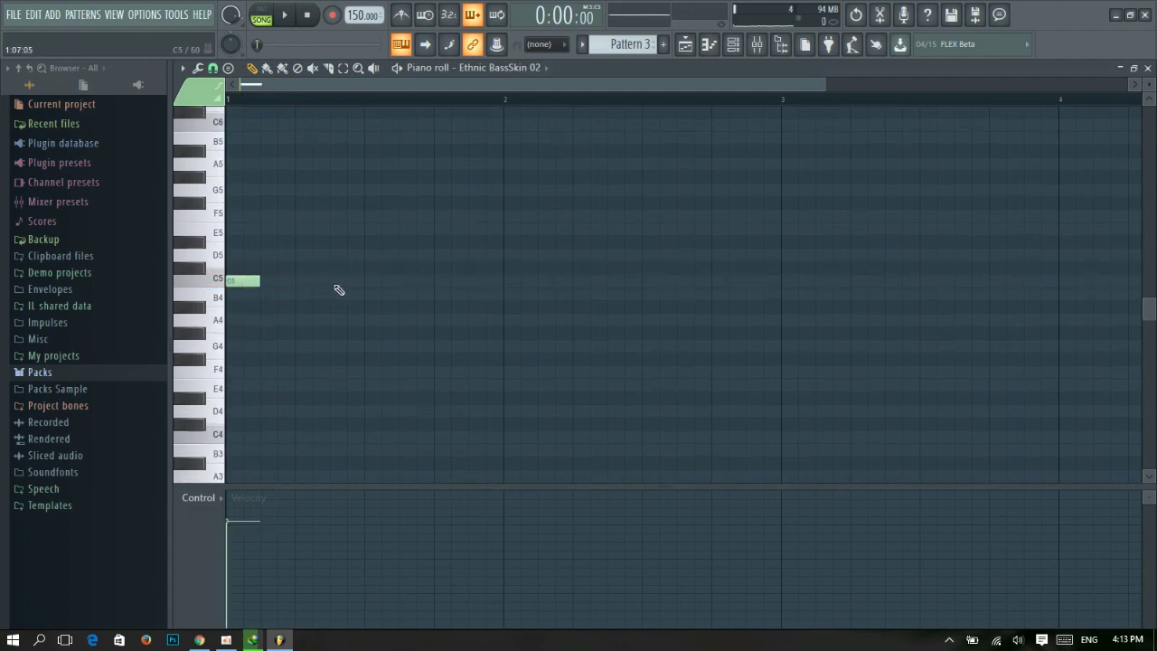
{"action": "left_click", "coordinate": [373, 284]}
{"action": "key", "text": "space"}
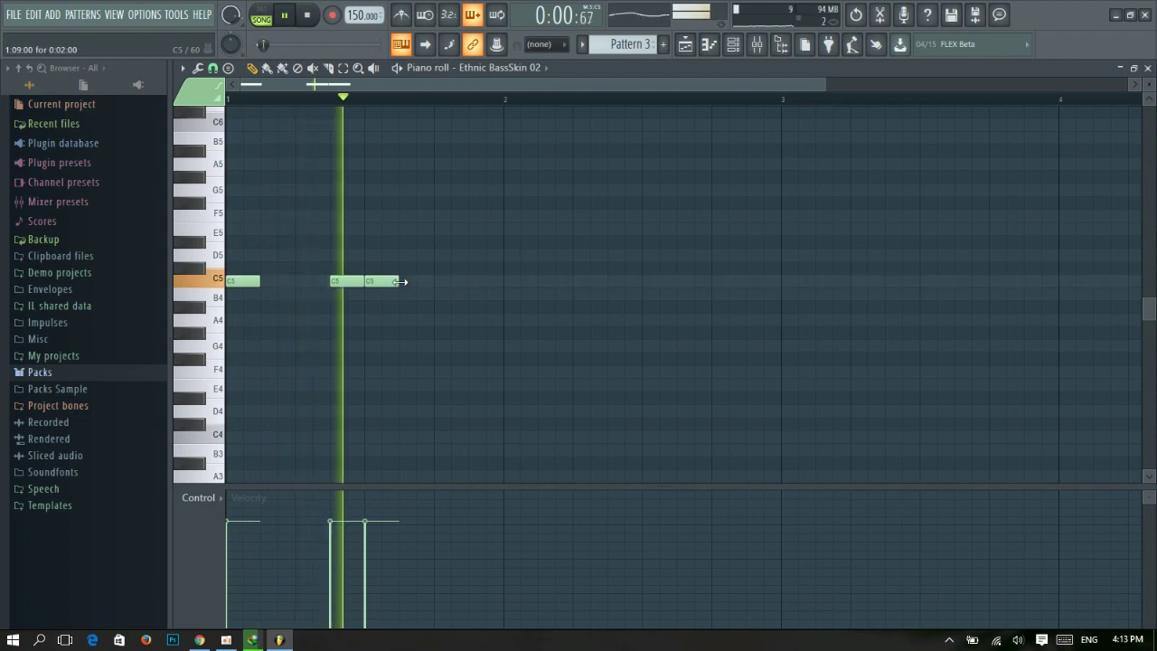
{"action": "key", "text": "space"}
{"action": "key", "text": "space"}
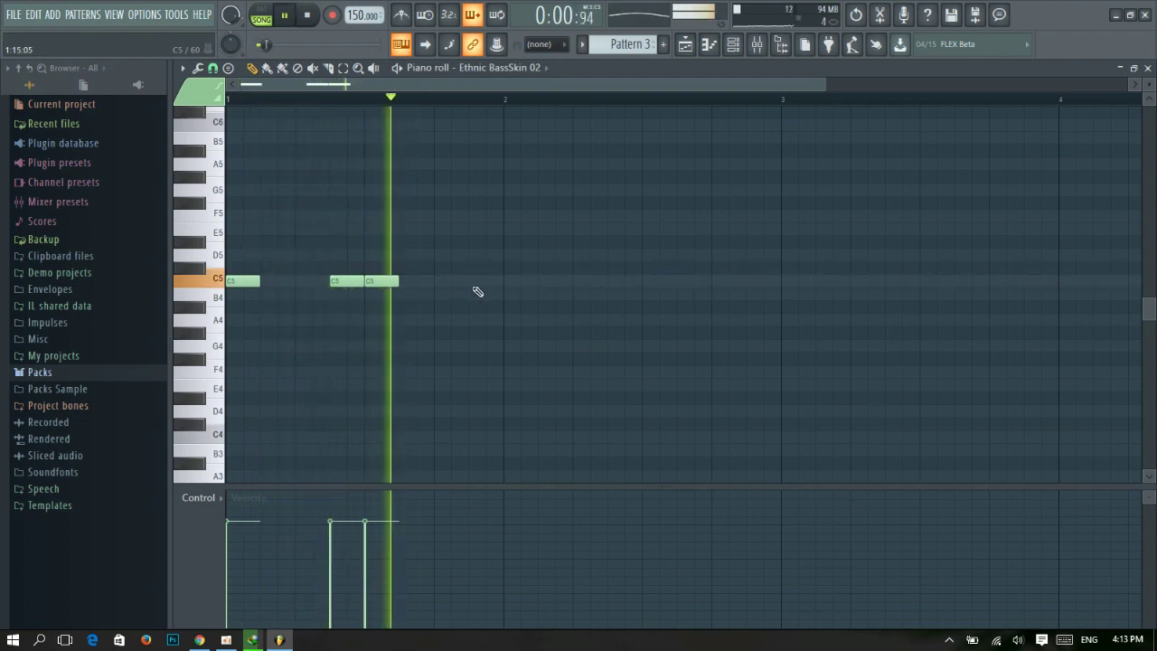
{"action": "key", "text": "space"}
Duplicate the four C5 notes of bar 1 into bar 2.
{"action": "left_click_drag", "start_coordinate": [529, 310], "coordinate": [221, 250]}
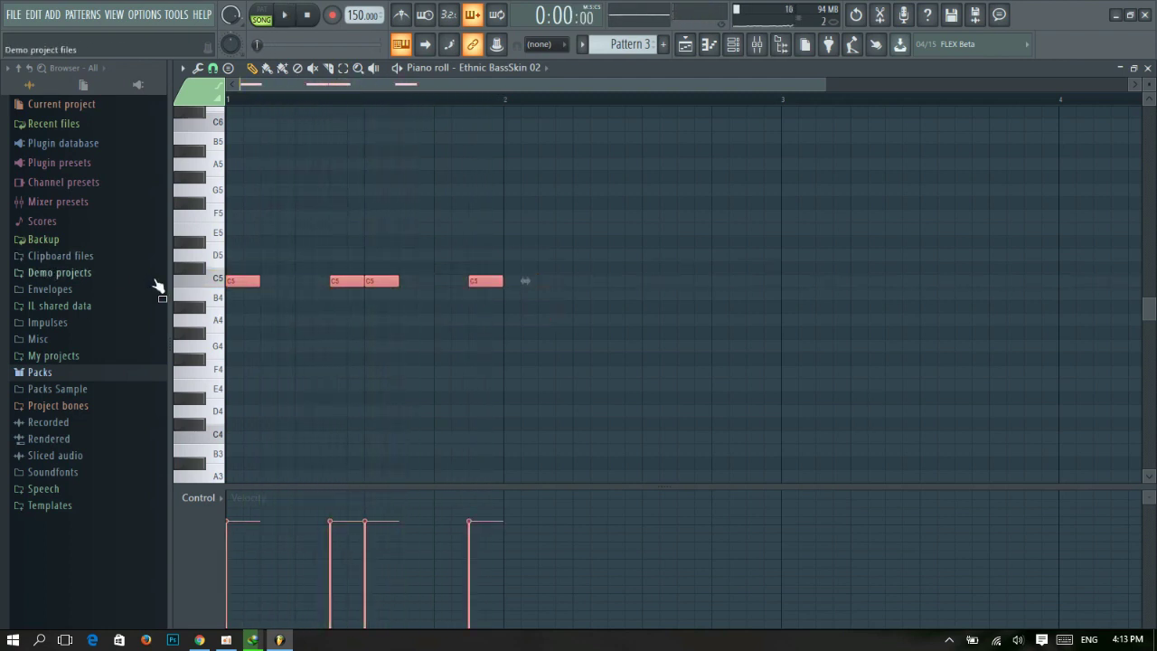
{"action": "left_click_drag", "start_coordinate": [262, 283], "coordinate": [508, 318]}
{"action": "left_click", "coordinate": [505, 315]}
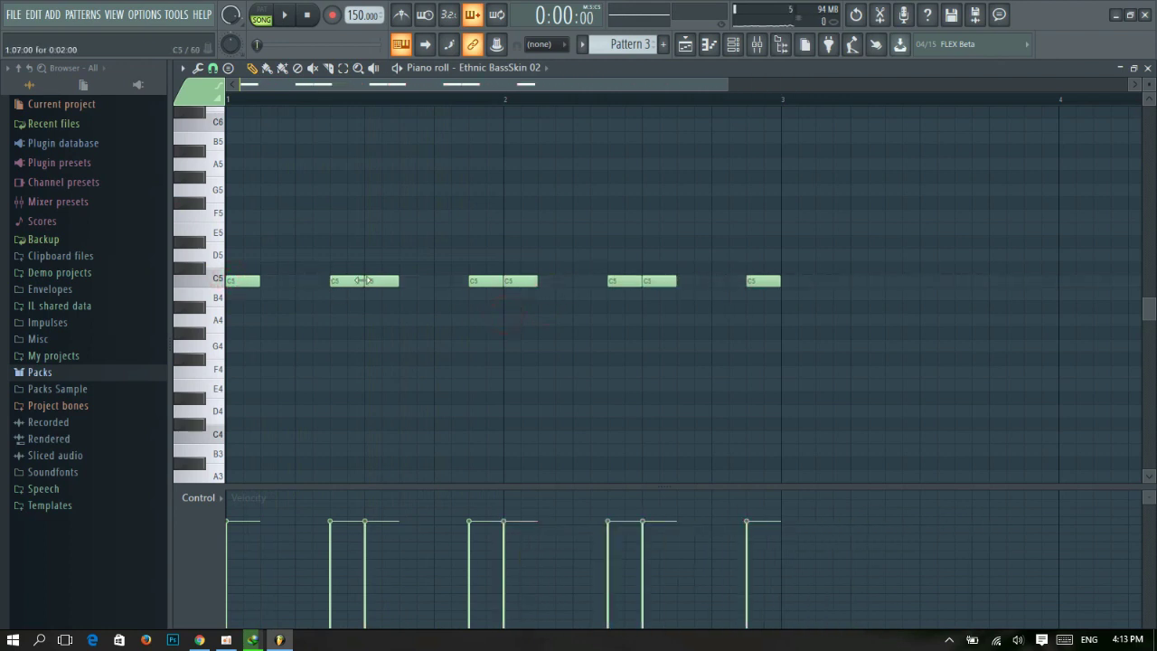
Shorten the C5 notes at steps 7 and 15 of both bars to one step, and add a short C5 at step 13 of bar 2.
{"action": "key", "text": "space"}
{"action": "left_click_drag", "start_coordinate": [640, 281], "coordinate": [625, 281]}
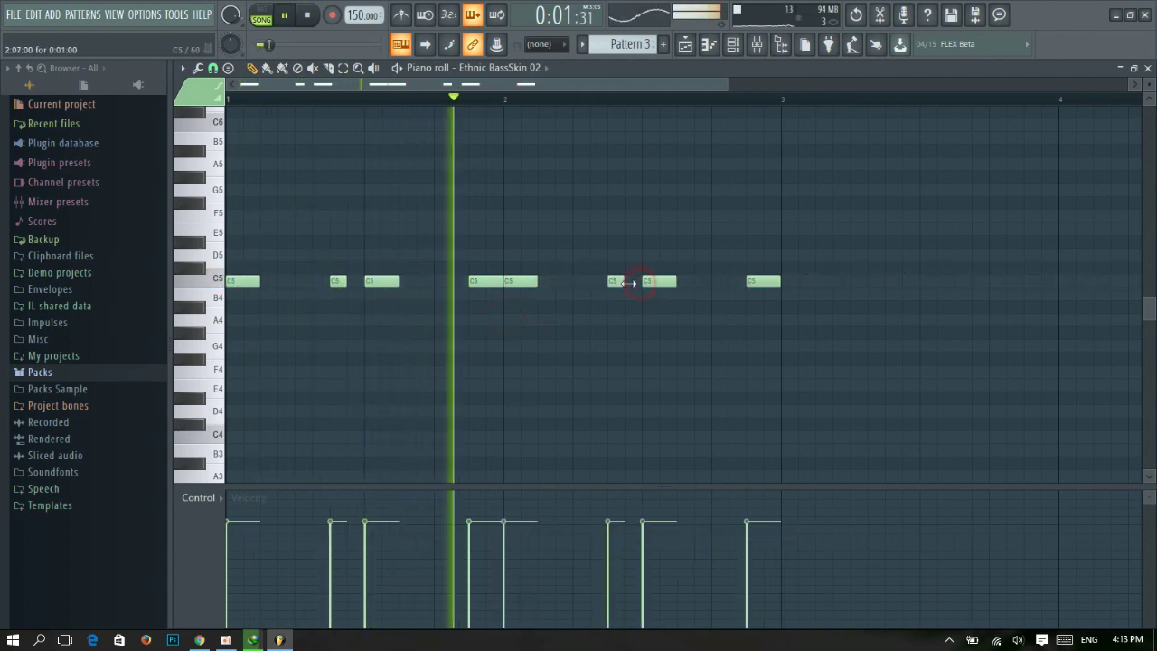
{"action": "key", "text": "space"}
{"action": "key", "text": "space"}
{"action": "left_click_drag", "start_coordinate": [778, 280], "coordinate": [764, 281]}
{"action": "left_click", "coordinate": [719, 281]}
{"action": "key", "text": "space"}
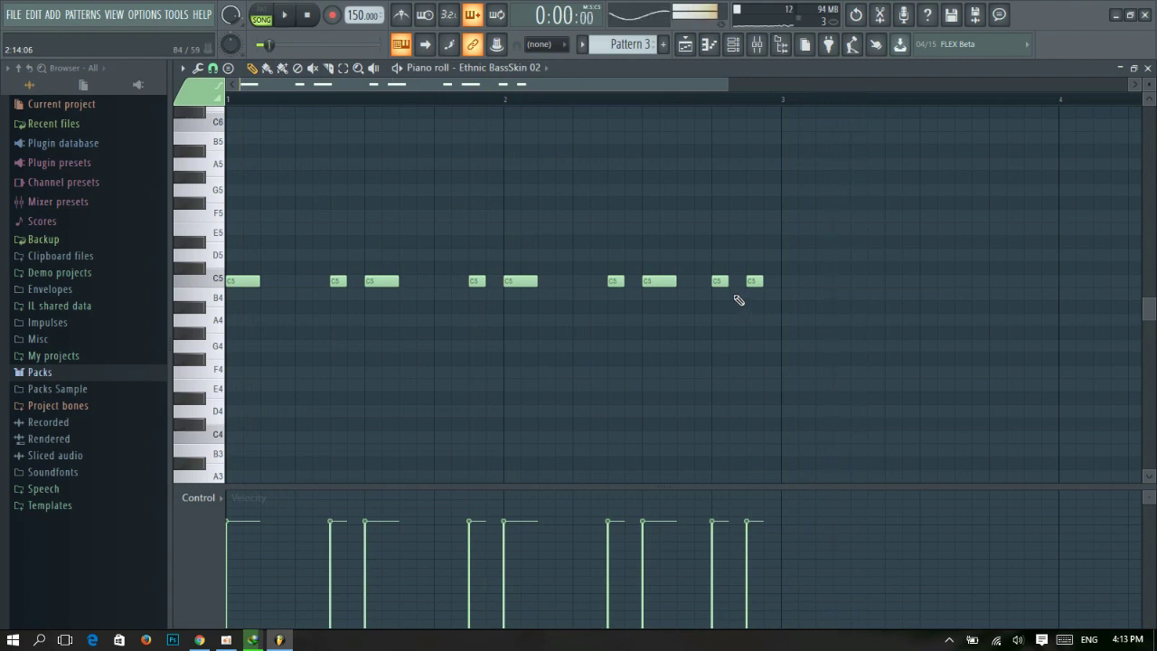
Duplicate the two-bar C5 rhythm into bars 3 and 4, play it and deselect the notes.
{"action": "left_click_drag", "start_coordinate": [855, 339], "coordinate": [225, 186]}
{"action": "left_click_drag", "start_coordinate": [251, 281], "coordinate": [787, 281]}
{"action": "key", "text": "space"}
{"action": "scroll", "coordinate": [636, 313], "scroll_direction": "down", "scroll_amount": 3}
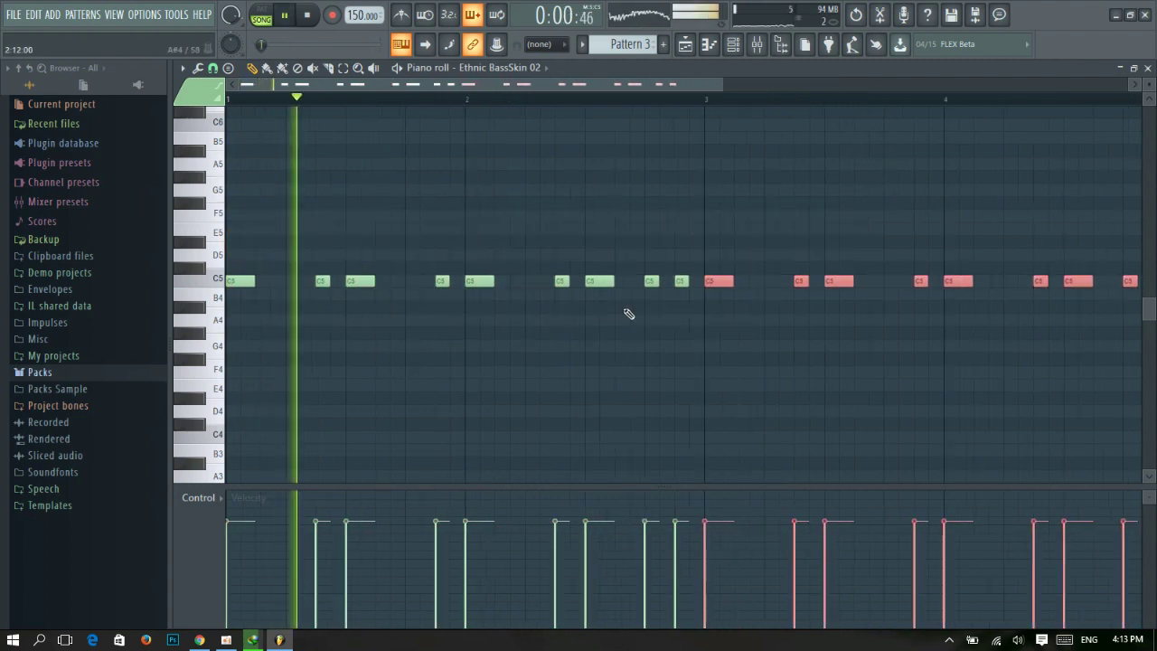
{"action": "left_click", "coordinate": [759, 341], "text": "ctrl"}
Add a short C5 note at step 11 of bar 4 and listen to the end of the pattern.
{"action": "scroll", "coordinate": [846, 337], "scroll_direction": "up", "scroll_amount": 2}
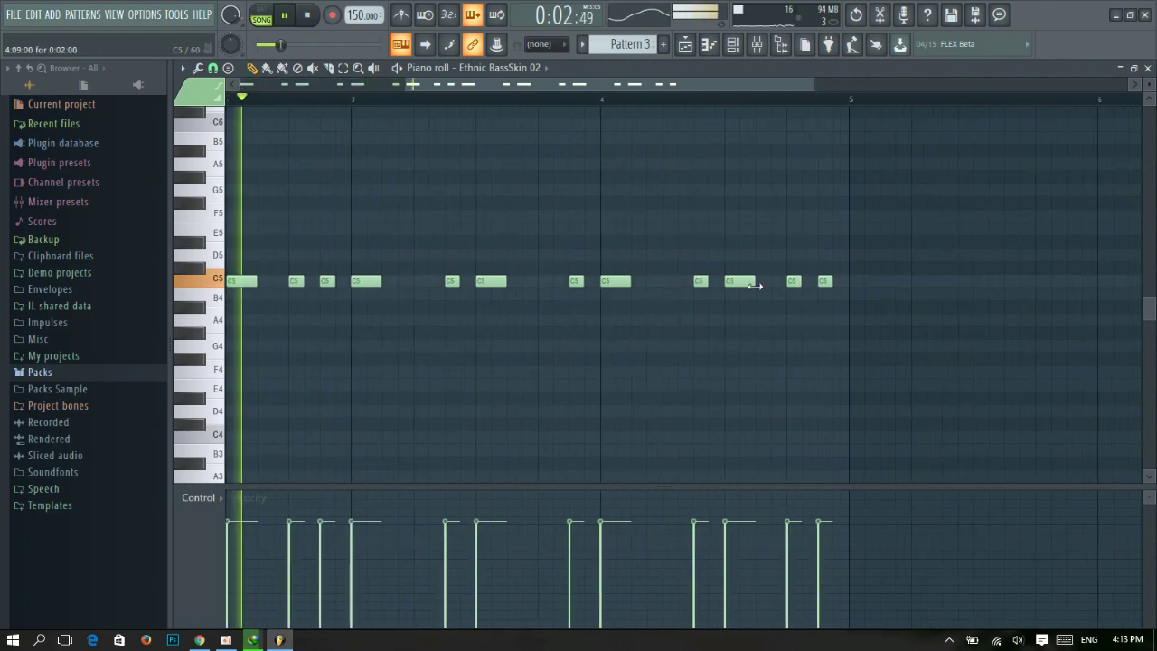
{"action": "left_click", "coordinate": [762, 282]}
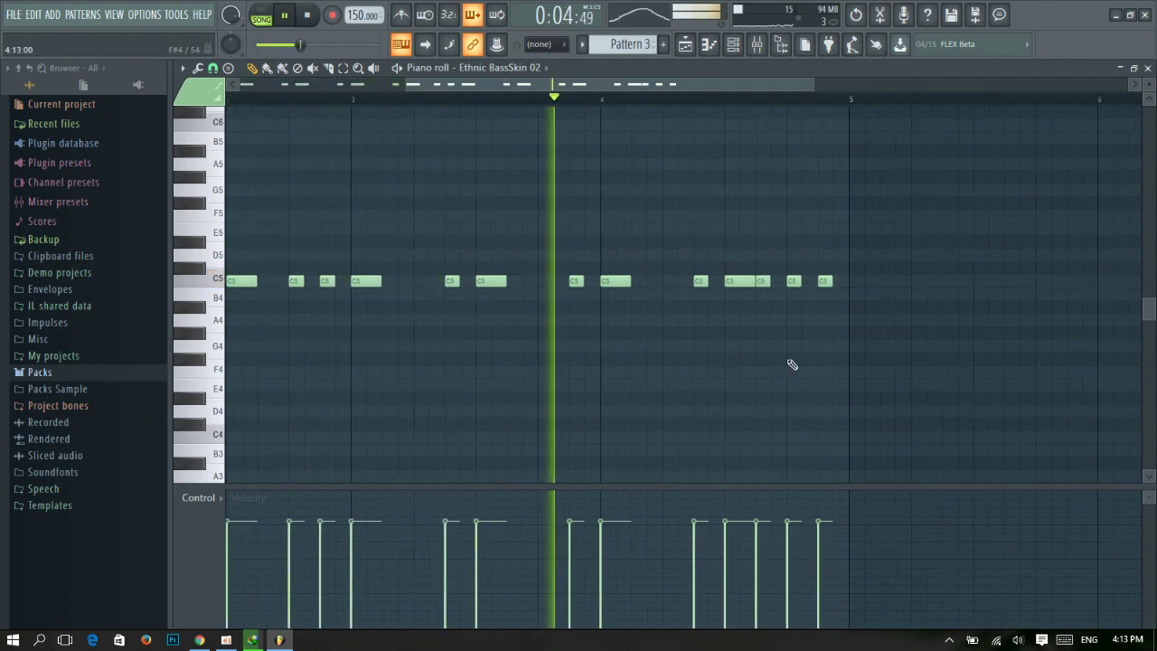
{"action": "scroll", "coordinate": [793, 367], "scroll_direction": "down", "scroll_amount": 2}
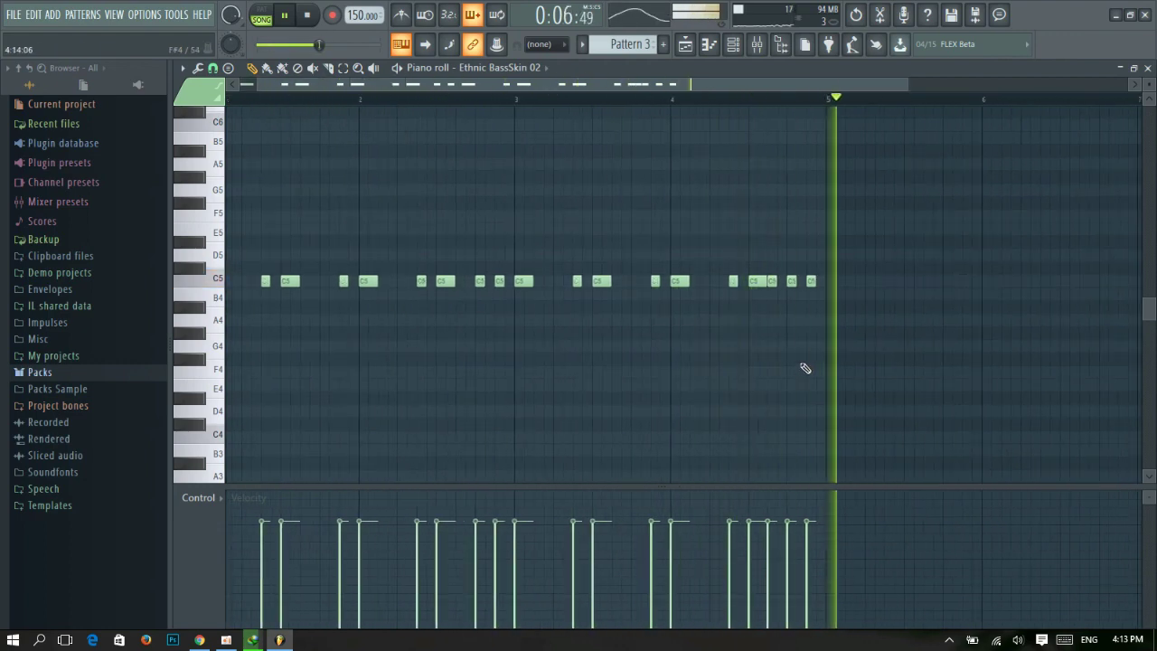
{"action": "key", "text": "space"}
Place a second Pattern 3 clip at bar 5 on Track 3 of the playlist and play the arrangement.
{"action": "left_click", "coordinate": [684, 45]}
{"action": "scroll", "coordinate": [620, 226], "scroll_direction": "down", "scroll_amount": 2}
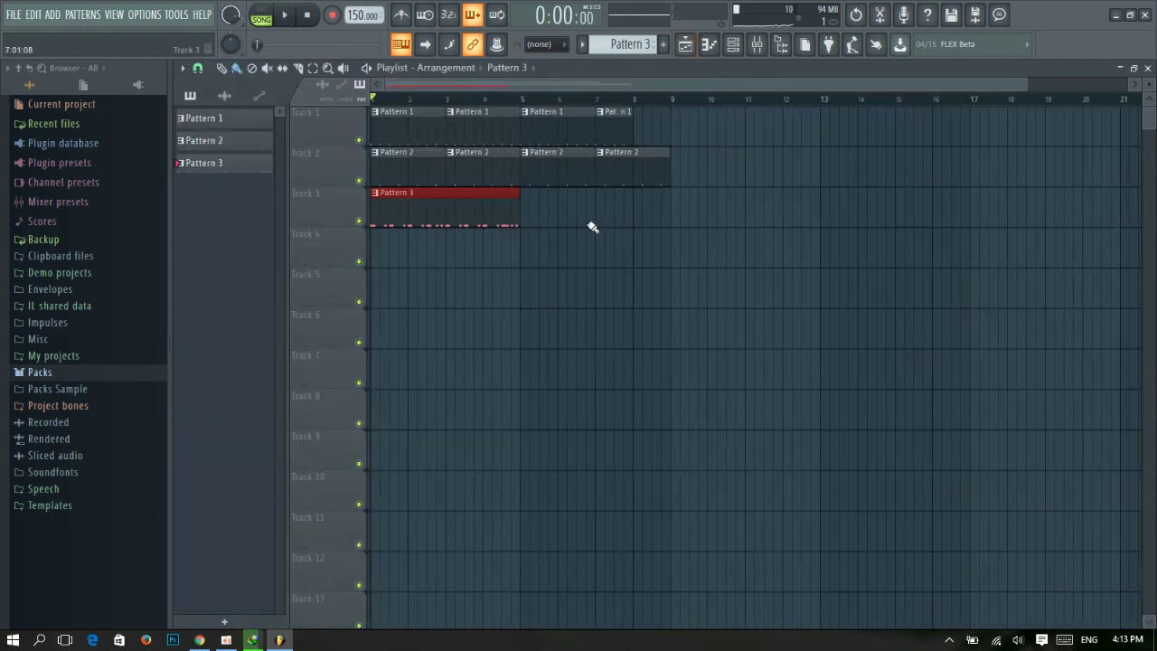
{"action": "left_click_drag", "start_coordinate": [459, 201], "coordinate": [593, 217]}
{"action": "key", "text": "space"}
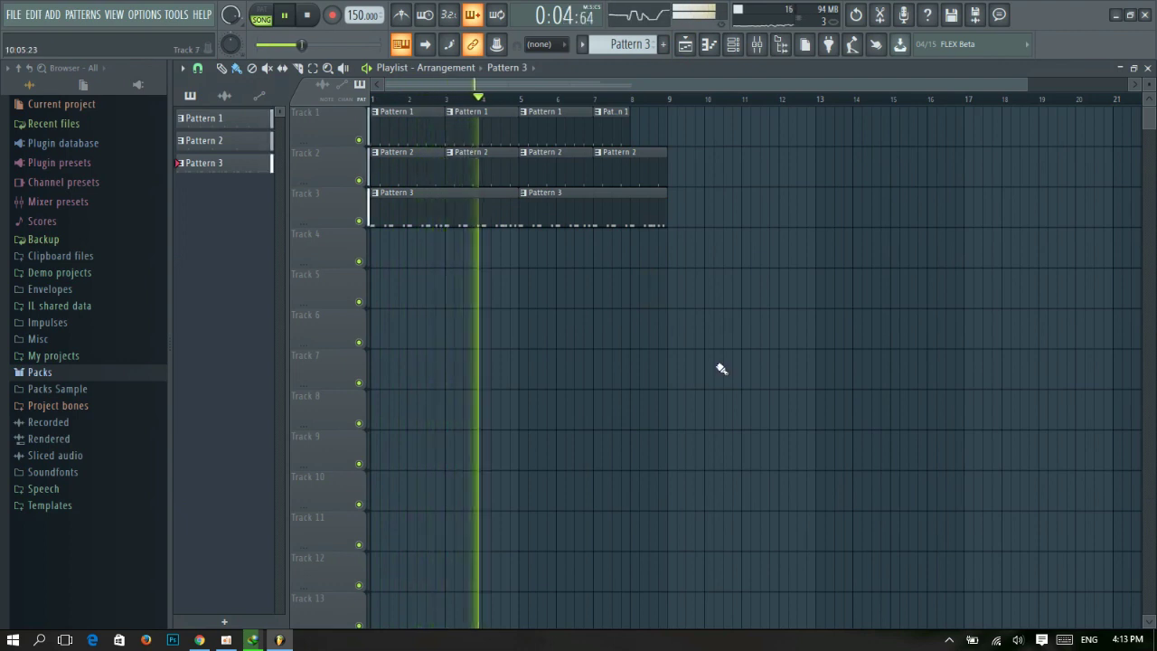
{"action": "key", "text": "space"}
Program a C5 rhythm for Perc 2 in Pattern 3, duplicating bars 1–2 into bars 3–4 and ending bar 4 with short notes.
{"action": "key", "text": "F6"}
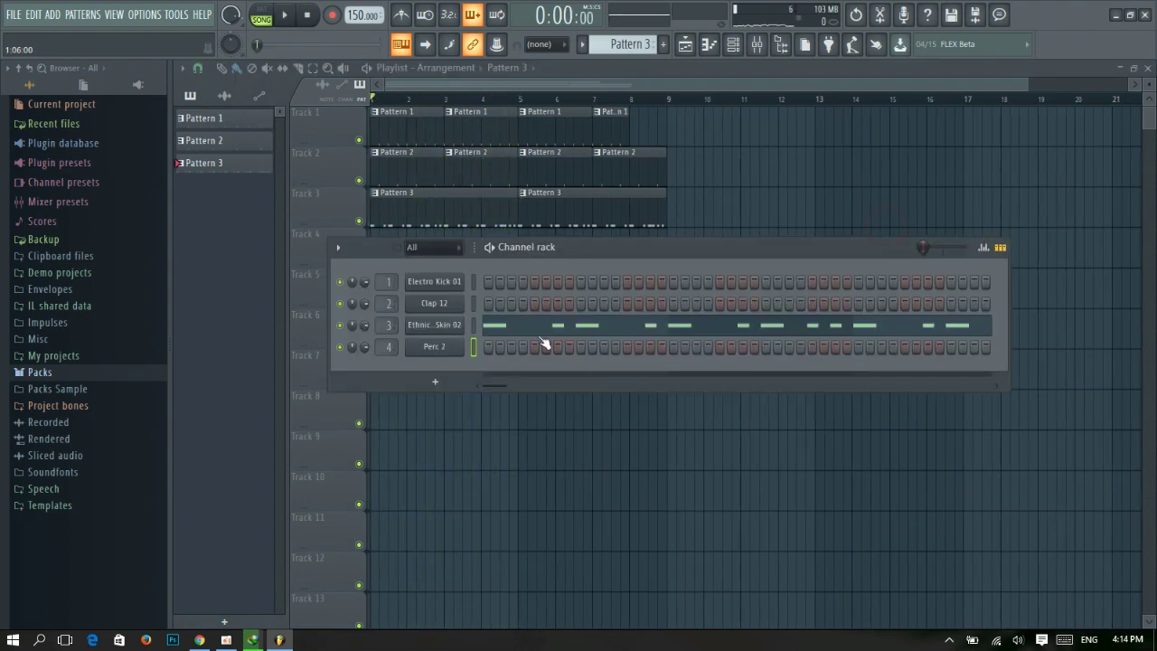
{"action": "right_click", "coordinate": [445, 348]}
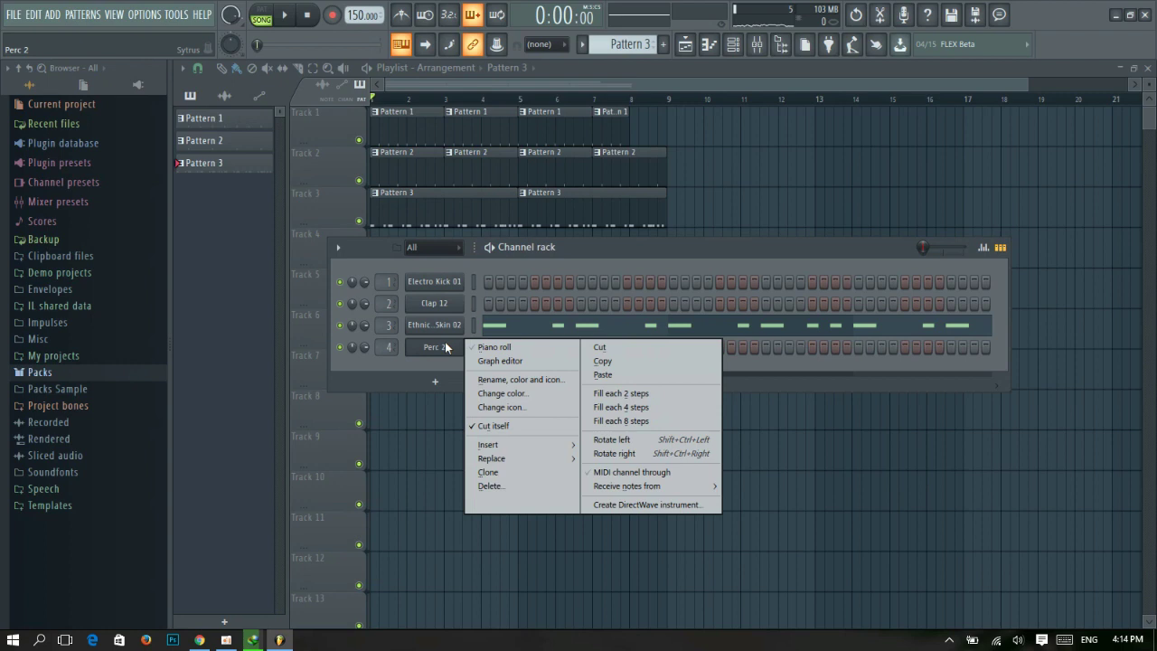
{"action": "left_click", "coordinate": [517, 350]}
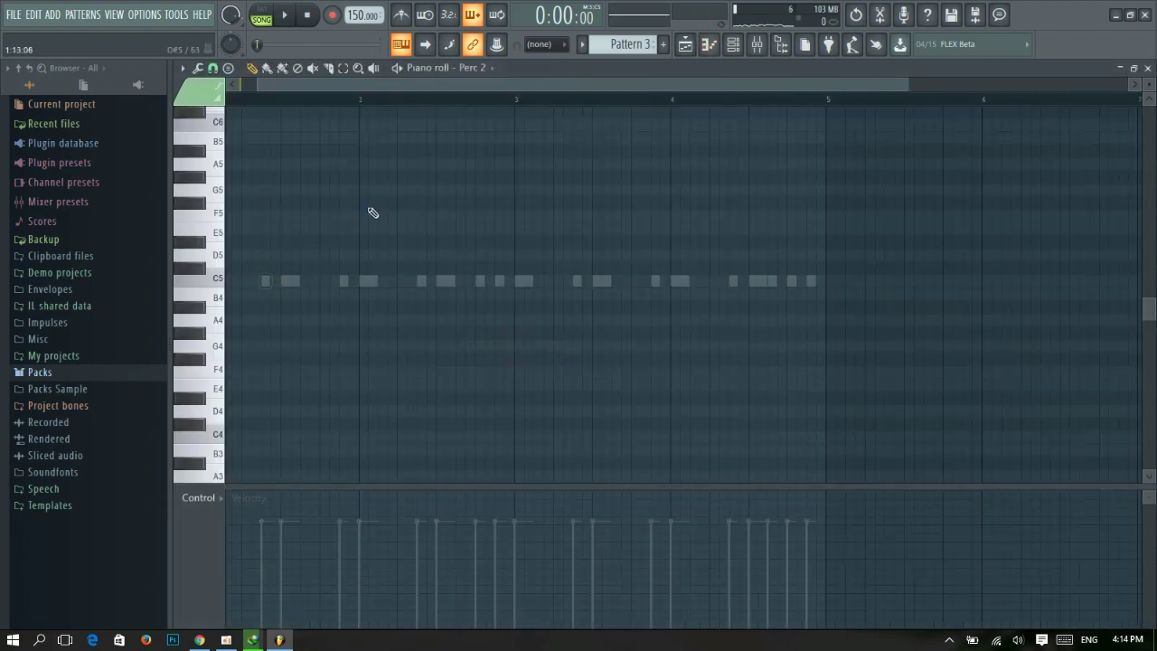
{"action": "left_click_drag", "start_coordinate": [380, 84], "coordinate": [362, 84]}
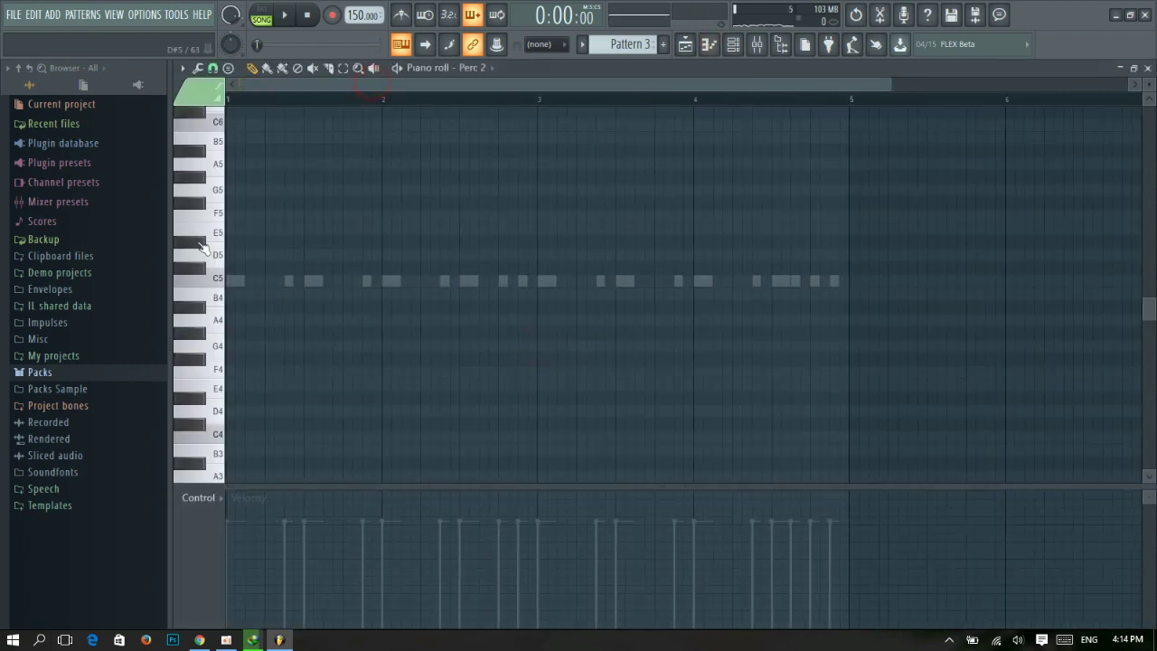
{"action": "left_click", "coordinate": [272, 288]}
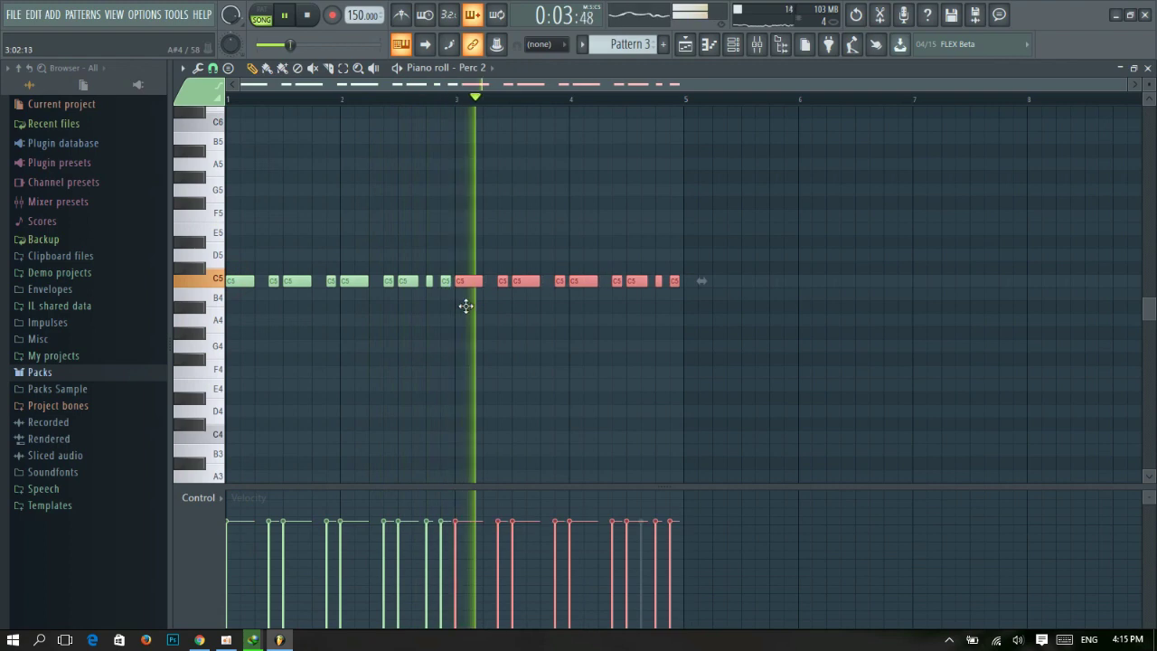
{"action": "left_click_drag", "start_coordinate": [563, 352], "coordinate": [813, 336]}
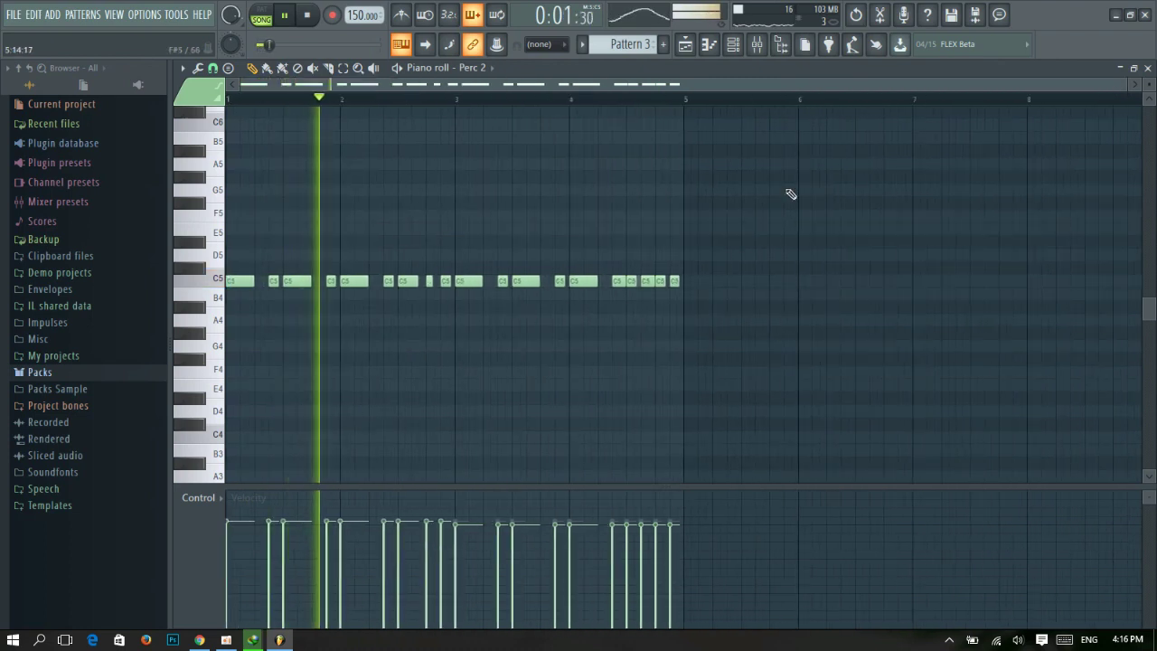
Play the playlist arrangement with the new Perc 2 part while viewing the channel rack, and stop playback.
{"action": "key", "text": "F5"}
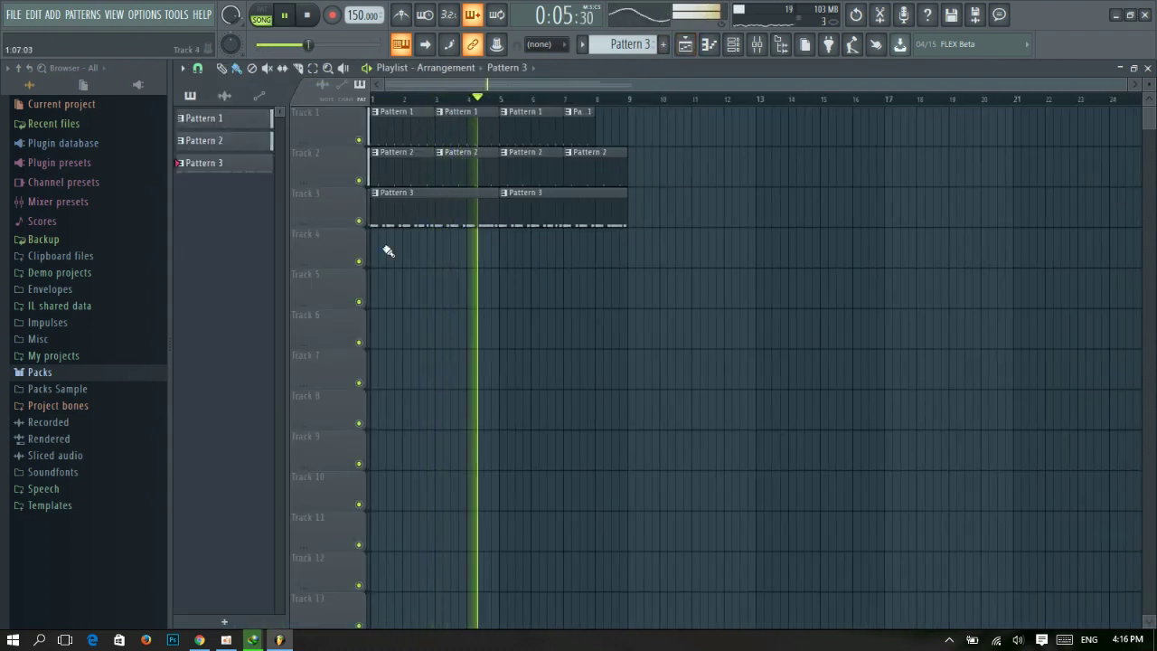
{"action": "left_click", "coordinate": [734, 51]}
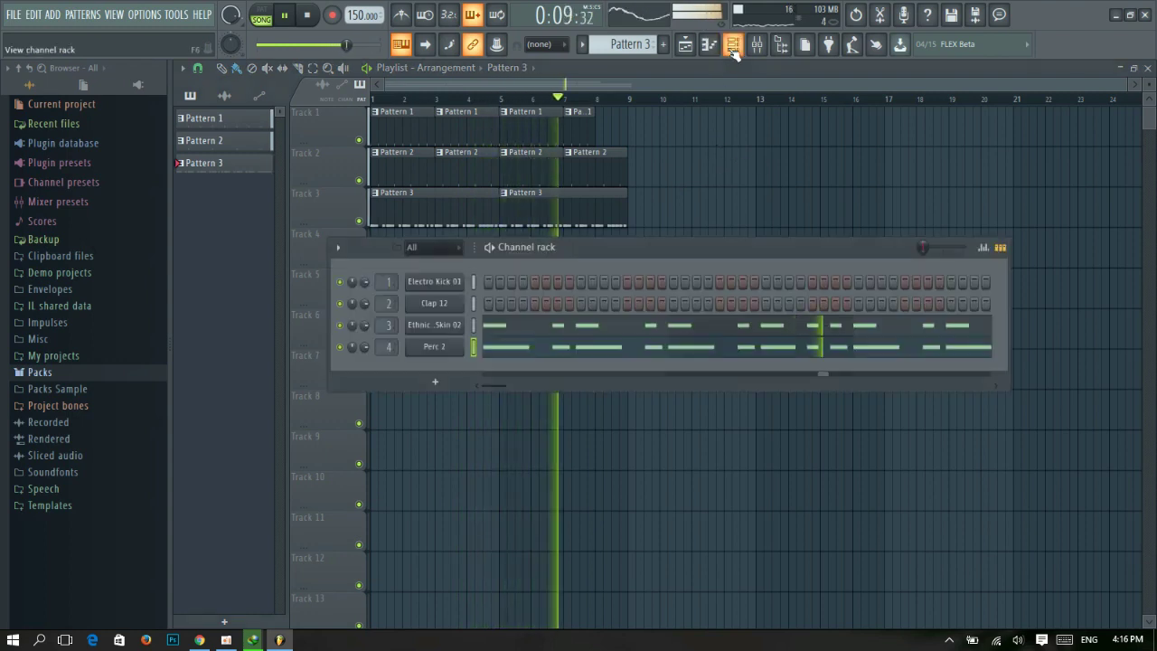
{"action": "key", "text": "space"}
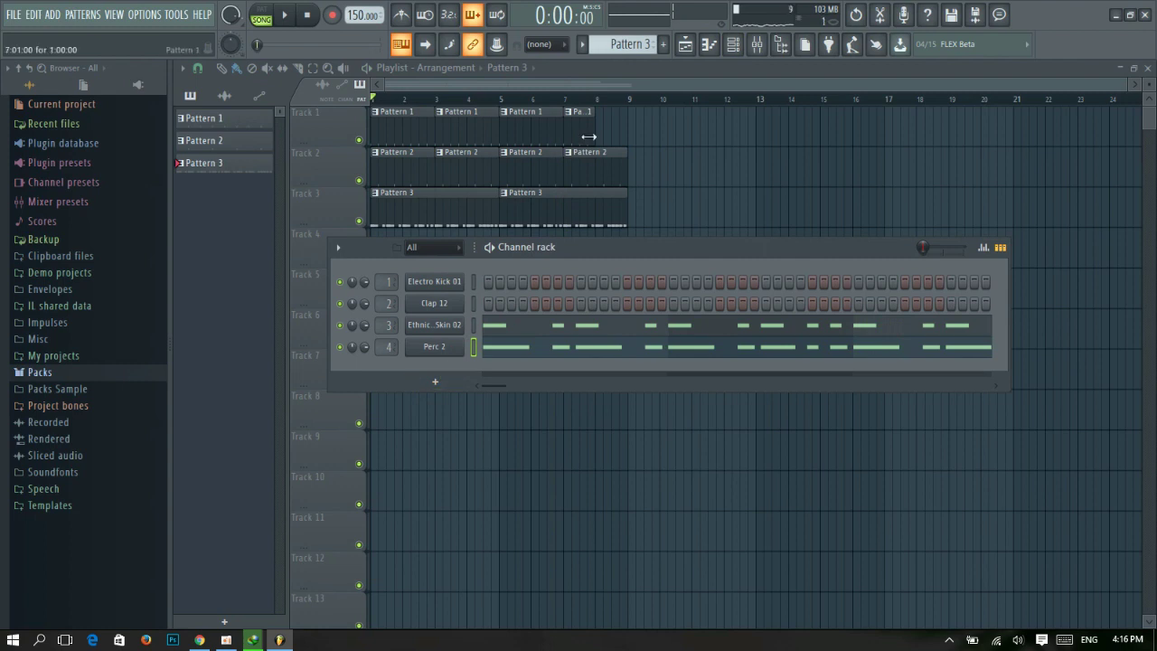
Create Pattern 4 and add a Harmor channel using the Analog bass 1 preset.
{"action": "left_click", "coordinate": [665, 46]}
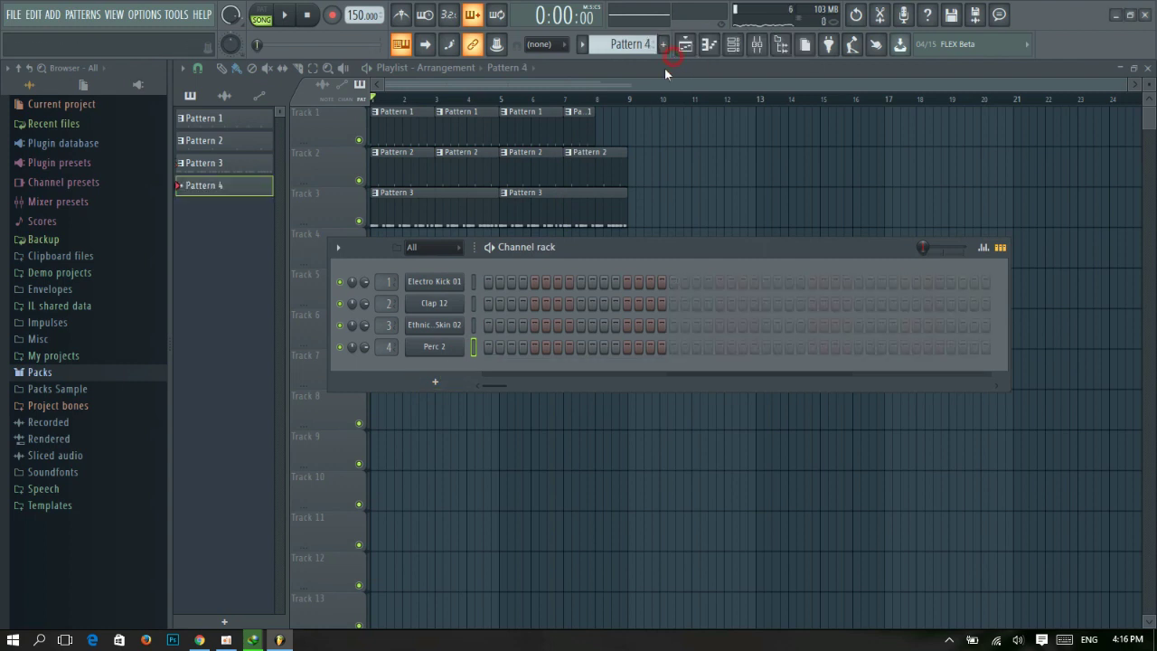
{"action": "left_click", "coordinate": [435, 382]}
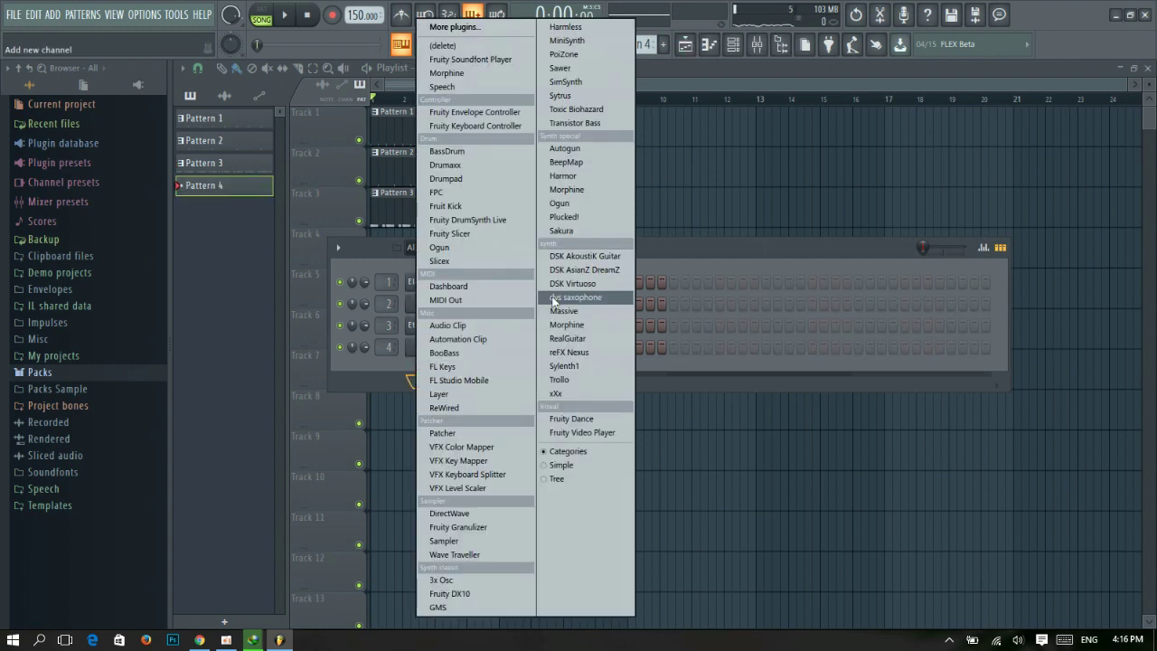
{"action": "left_click", "coordinate": [564, 175]}
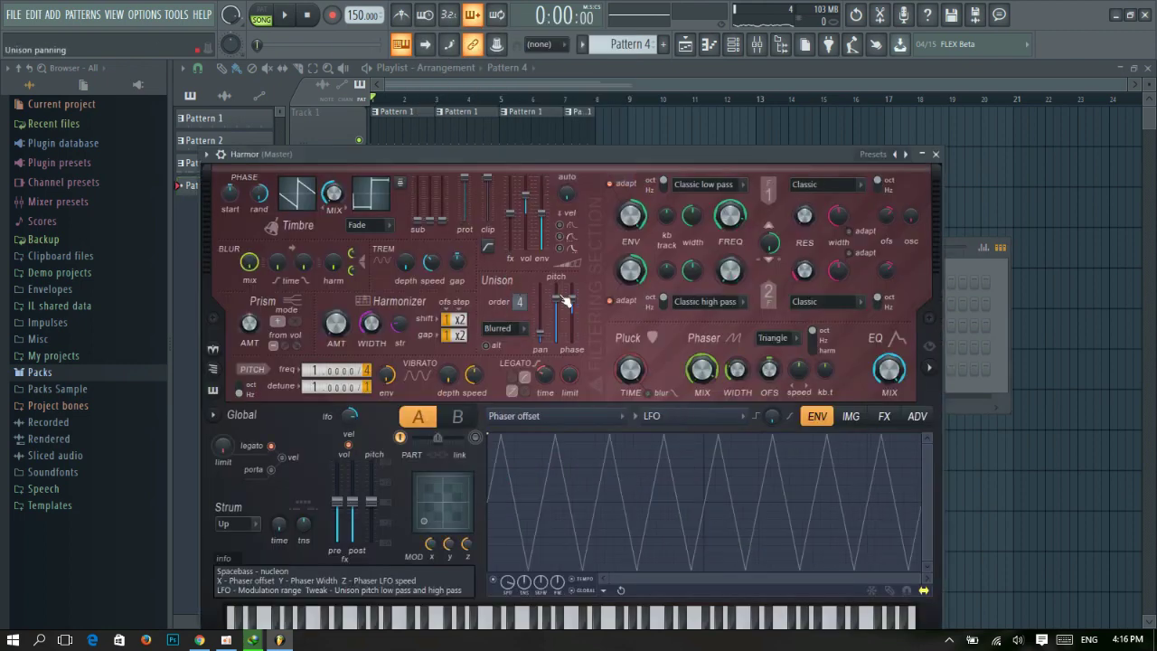
{"action": "left_click", "coordinate": [876, 158]}
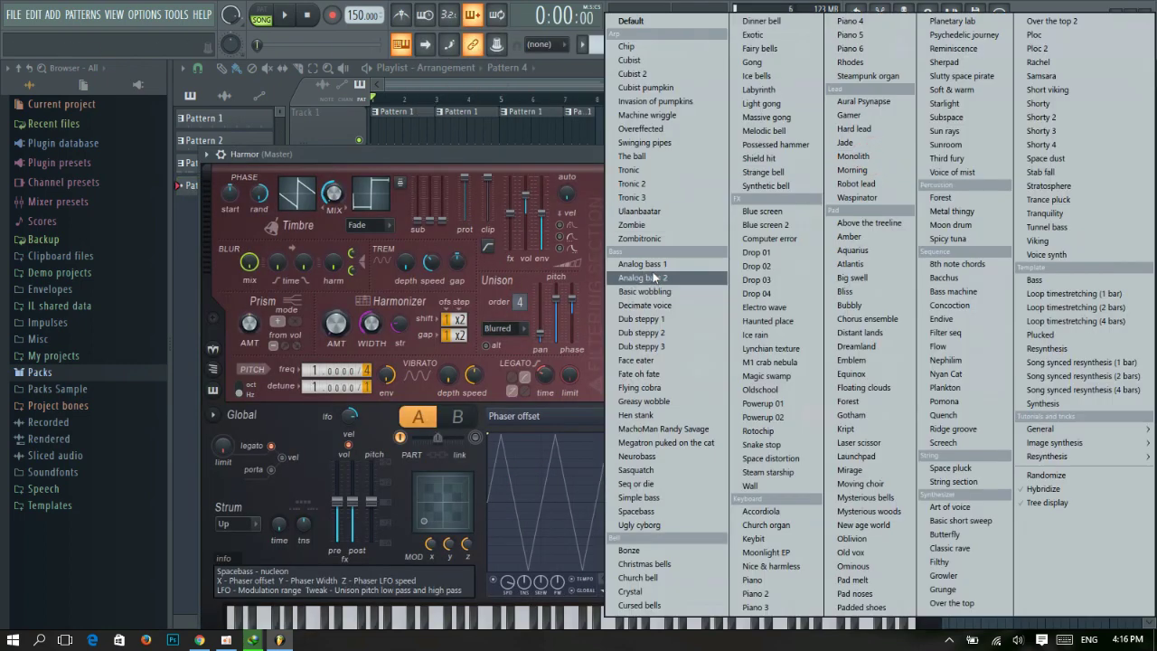
{"action": "left_click", "coordinate": [701, 265]}
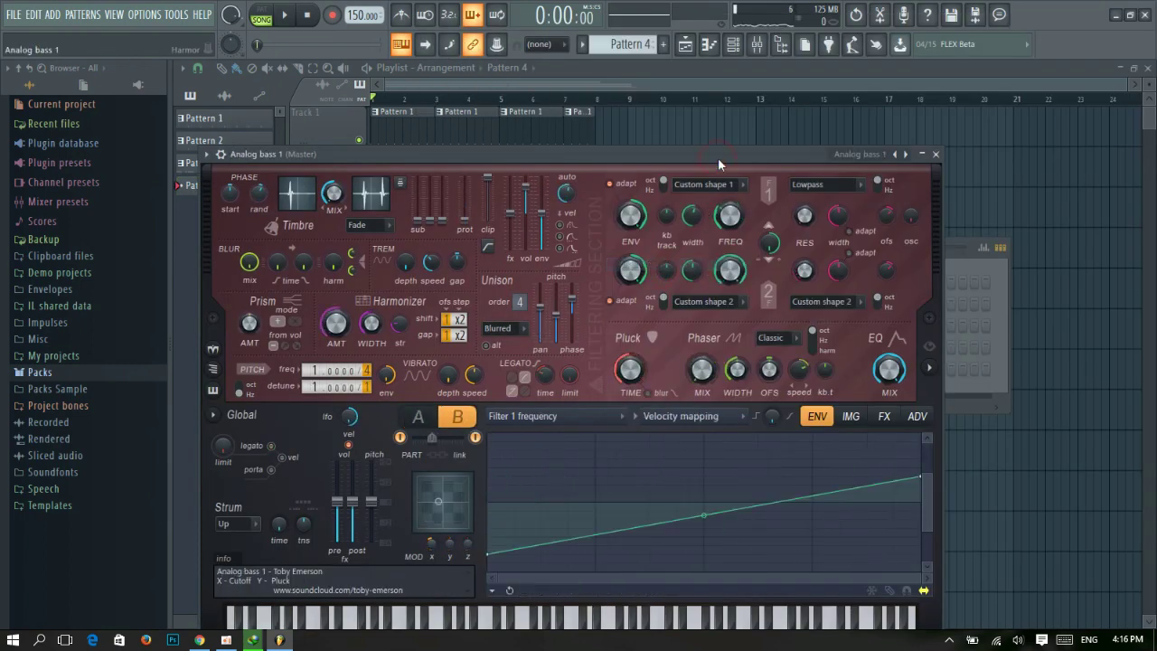
Audition the neighbouring Harmor bass presets, including Analog bass 2, and return to Analog bass 1.
{"action": "left_click", "coordinate": [906, 154]}
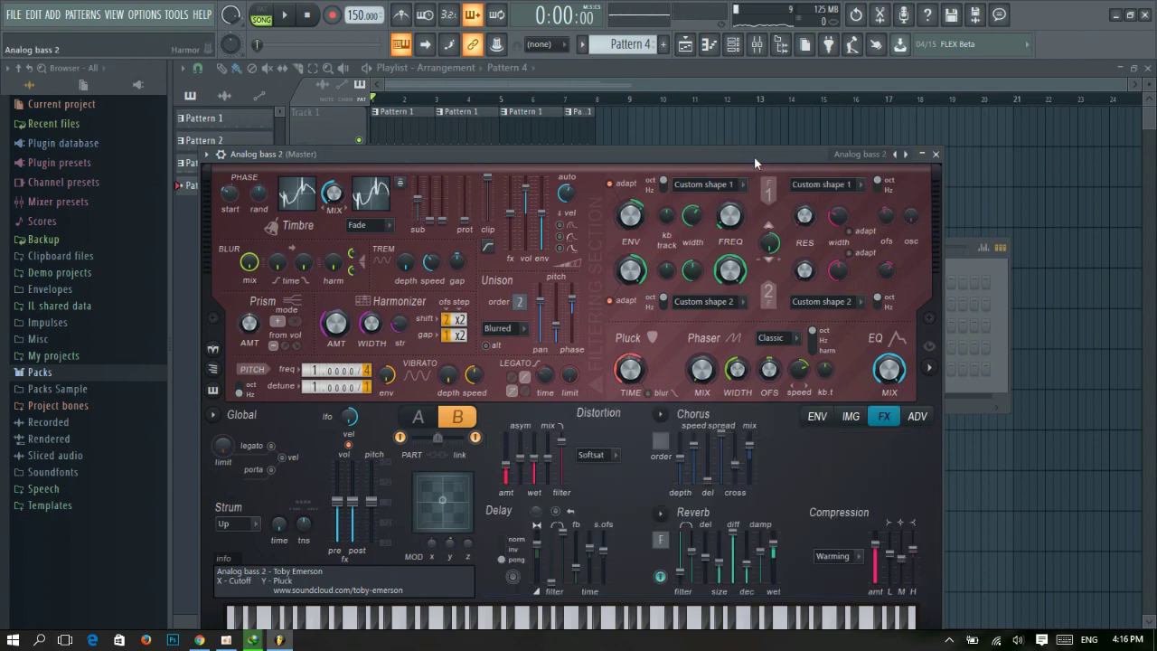
{"action": "left_click", "coordinate": [896, 156]}
{"action": "left_click", "coordinate": [895, 156]}
{"action": "left_click", "coordinate": [896, 156]}
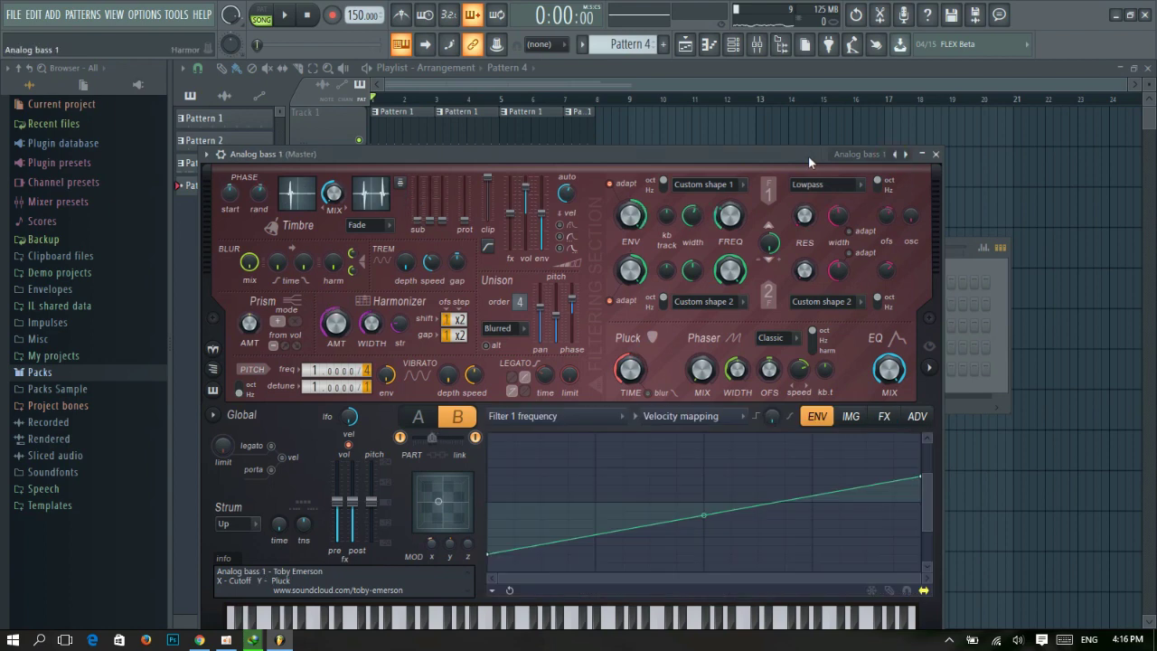
Place Pattern 4 on Track 4 and program an eight-bar C5 bass rhythm by duplicating its first four bars, and play it.
{"action": "left_click", "coordinate": [936, 154]}
{"action": "key", "text": "F6"}
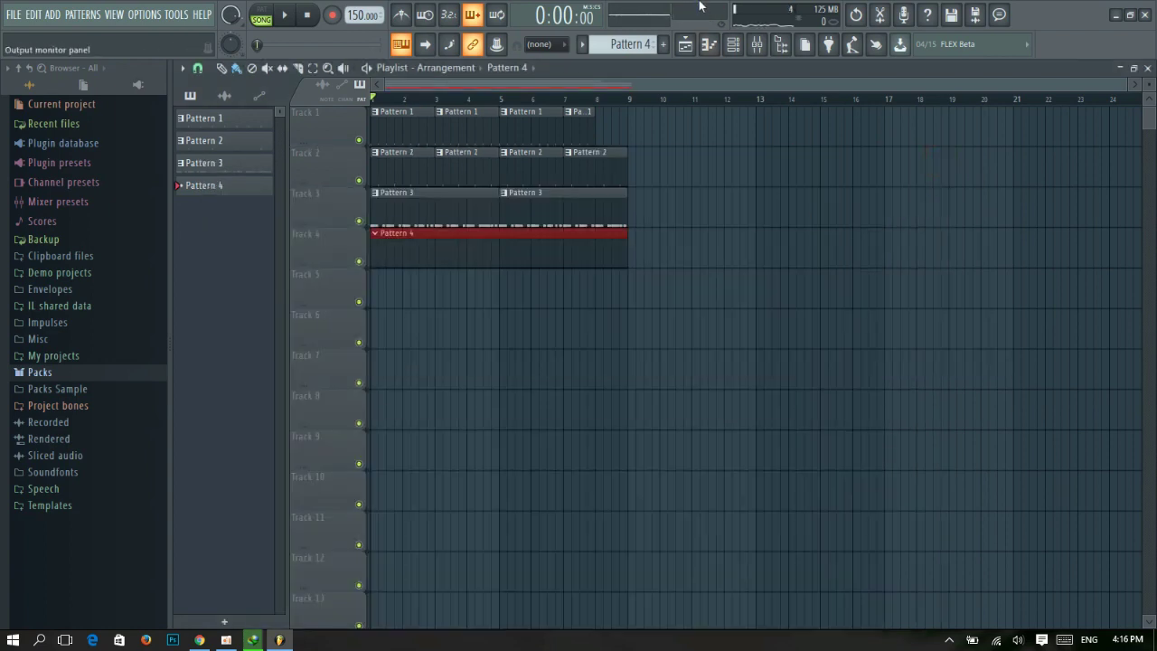
{"action": "left_click", "coordinate": [711, 45]}
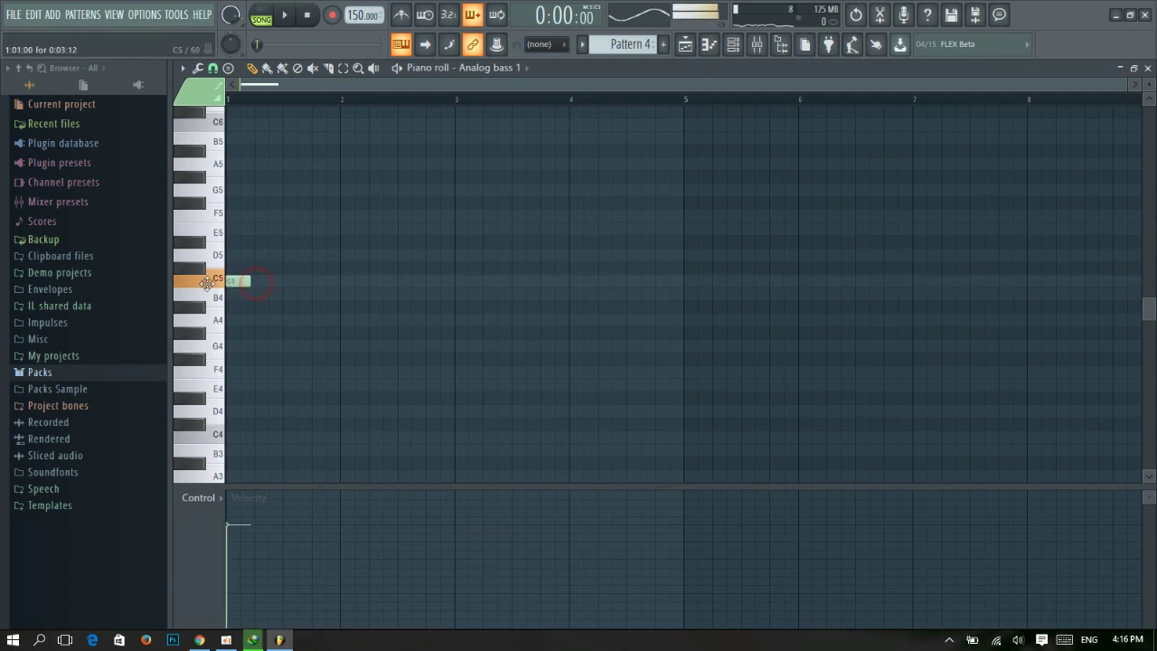
{"action": "key", "text": "ctrl+v"}
{"action": "key", "text": "space"}
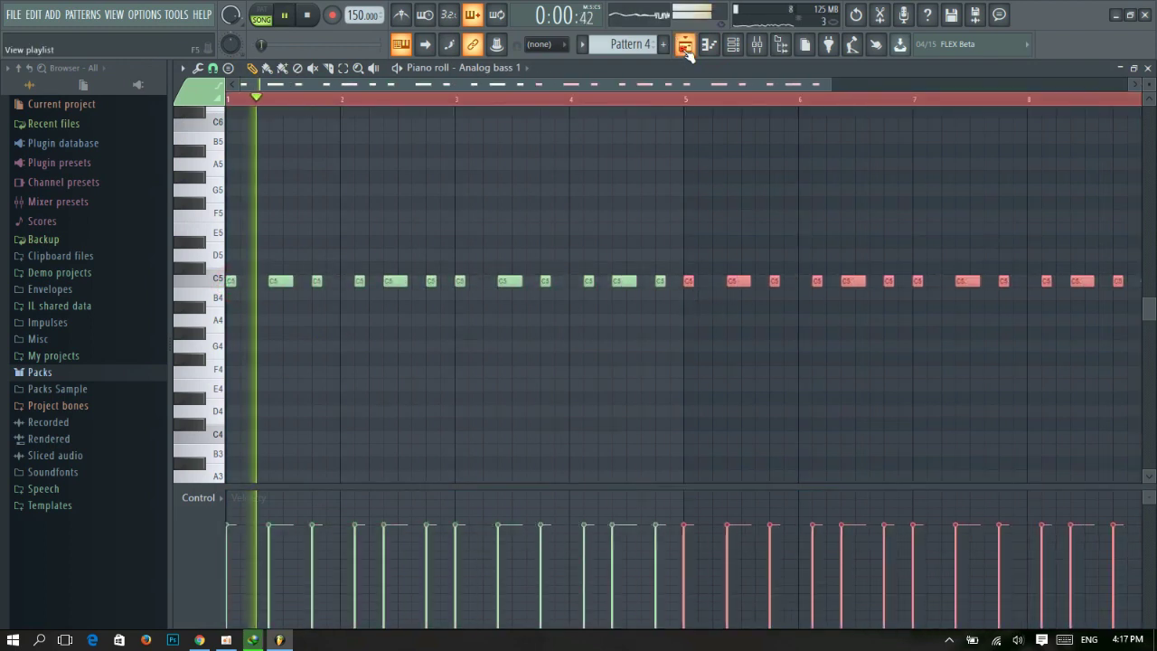
{"action": "left_click", "coordinate": [684, 50]}
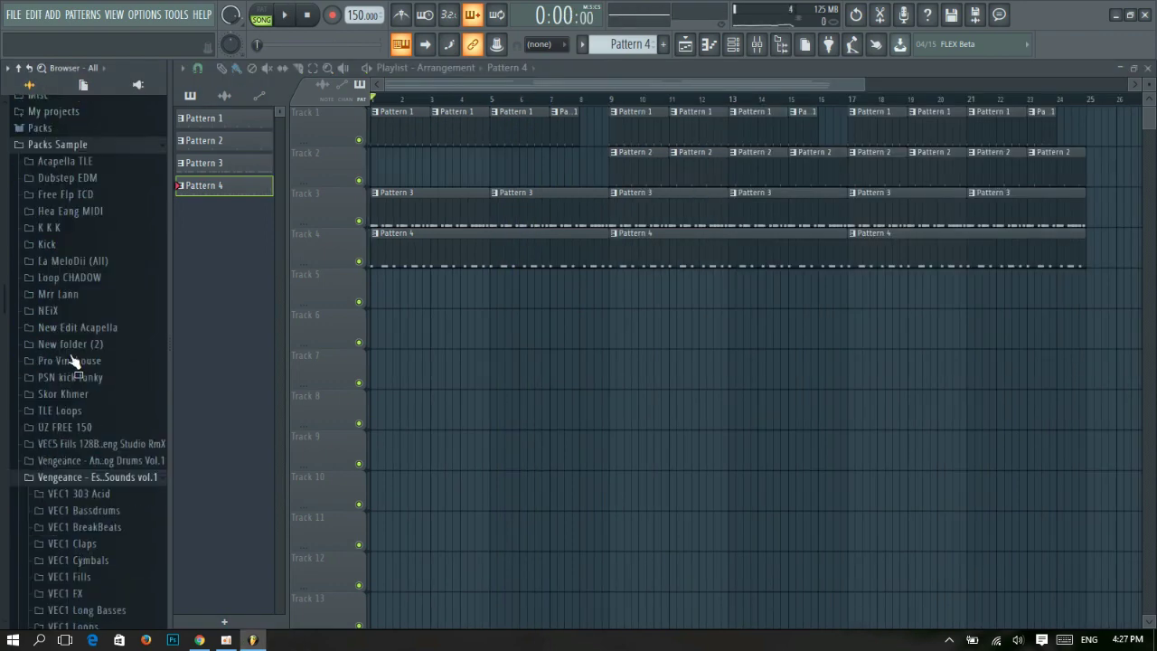
Preview bass samples in the Dubstep EDM folder and place Exicision Rave Thing Bass on Track 5 around bar 8.
{"action": "scroll", "coordinate": [73, 361], "scroll_direction": "down", "scroll_amount": 2}
{"action": "left_click", "coordinate": [63, 153]}
{"action": "left_click", "coordinate": [113, 231]}
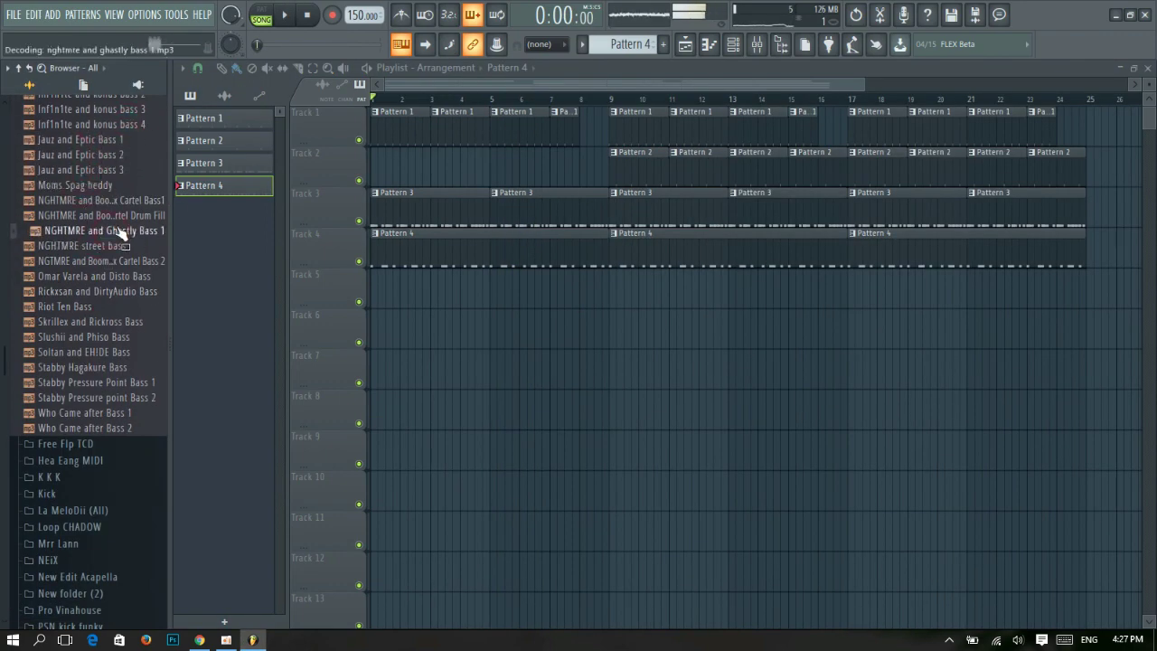
{"action": "left_click", "coordinate": [116, 400]}
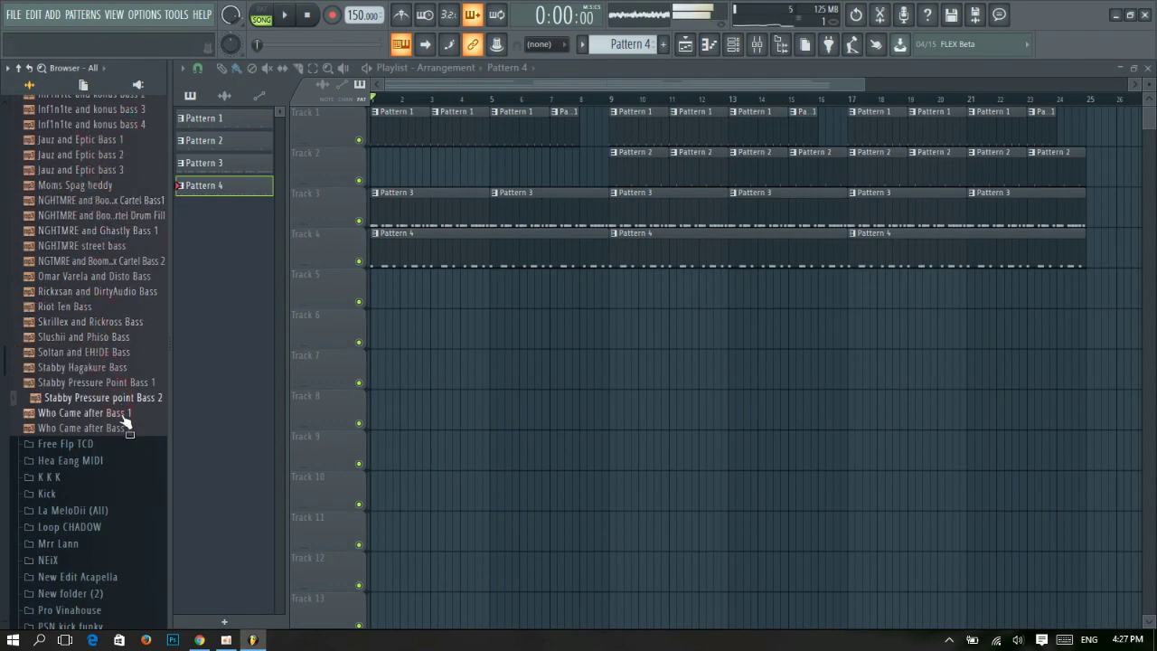
{"action": "scroll", "coordinate": [122, 425], "scroll_direction": "up", "scroll_amount": 2}
{"action": "left_click_drag", "start_coordinate": [90, 139], "coordinate": [549, 302]}
Trim the silent start of the Exicision Rave Thing Bass clip so it begins at bar 8.
{"action": "scroll", "coordinate": [578, 303], "scroll_direction": "up", "scroll_amount": 3}
{"action": "double_click", "coordinate": [551, 295]}
{"action": "left_click", "coordinate": [620, 174]}
{"action": "scroll", "coordinate": [612, 337], "scroll_direction": "up", "scroll_amount": 7}
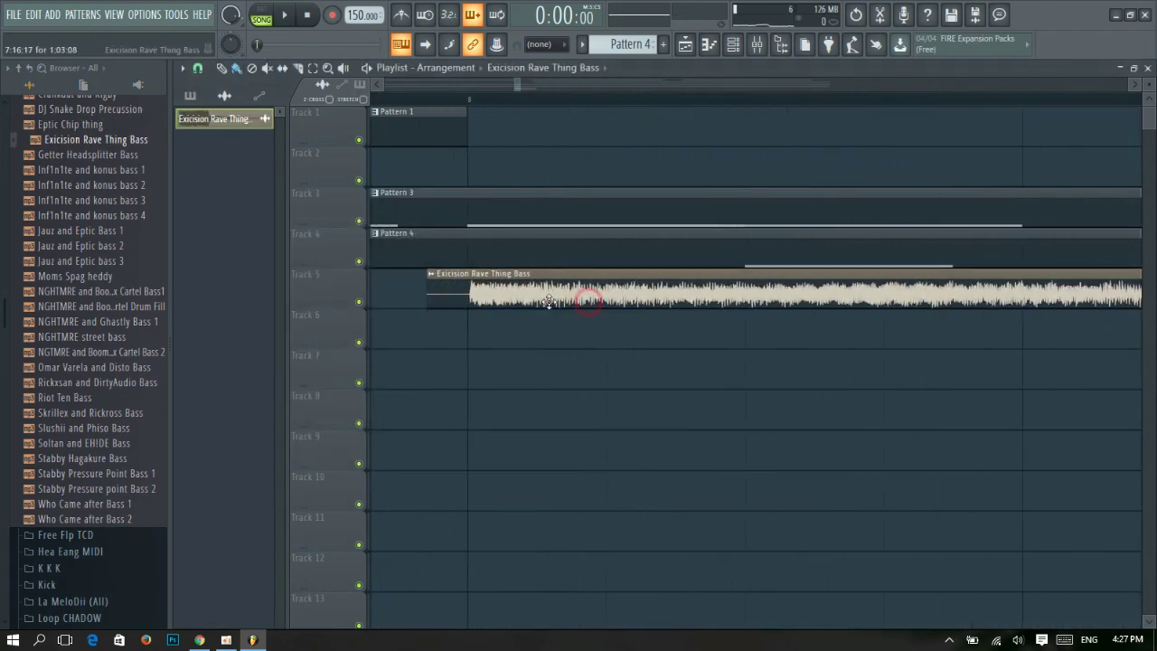
{"action": "left_click_drag", "start_coordinate": [432, 296], "coordinate": [469, 296]}
Shorten the Pattern 3 and Pattern 4 clips on Tracks 3 and 4 to end at bar 8, and play the transition.
{"action": "scroll", "coordinate": [674, 312], "scroll_direction": "down", "scroll_amount": 6}
{"action": "left_click", "coordinate": [745, 98]}
{"action": "key", "text": "space"}
{"action": "left_click_drag", "start_coordinate": [852, 172], "coordinate": [823, 249]}
{"action": "left_click", "coordinate": [854, 213], "text": "ctrl"}
{"action": "left_click", "coordinate": [769, 98]}
{"action": "scroll", "coordinate": [855, 426], "scroll_direction": "down", "scroll_amount": 3}
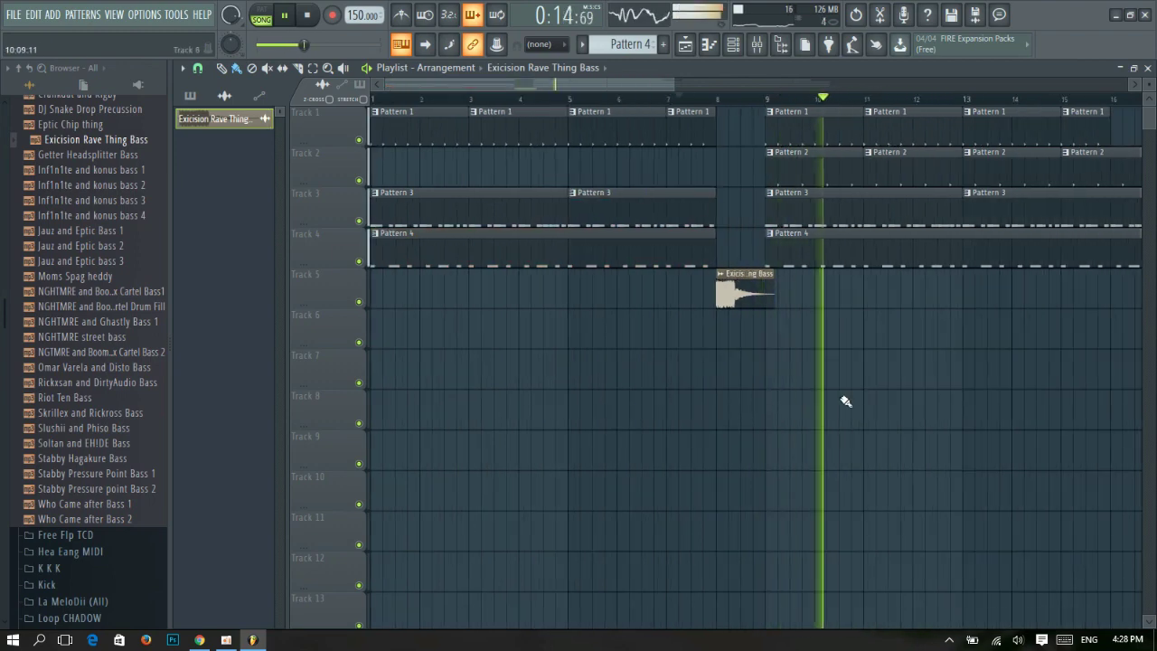
Stop playback and stretch the bass clip on Track 5 slightly longer at its end.
{"action": "double_click", "coordinate": [748, 291]}
{"action": "key", "text": "space"}
{"action": "left_click", "coordinate": [618, 173]}
{"action": "scroll", "coordinate": [745, 337], "scroll_direction": "up", "scroll_amount": 6}
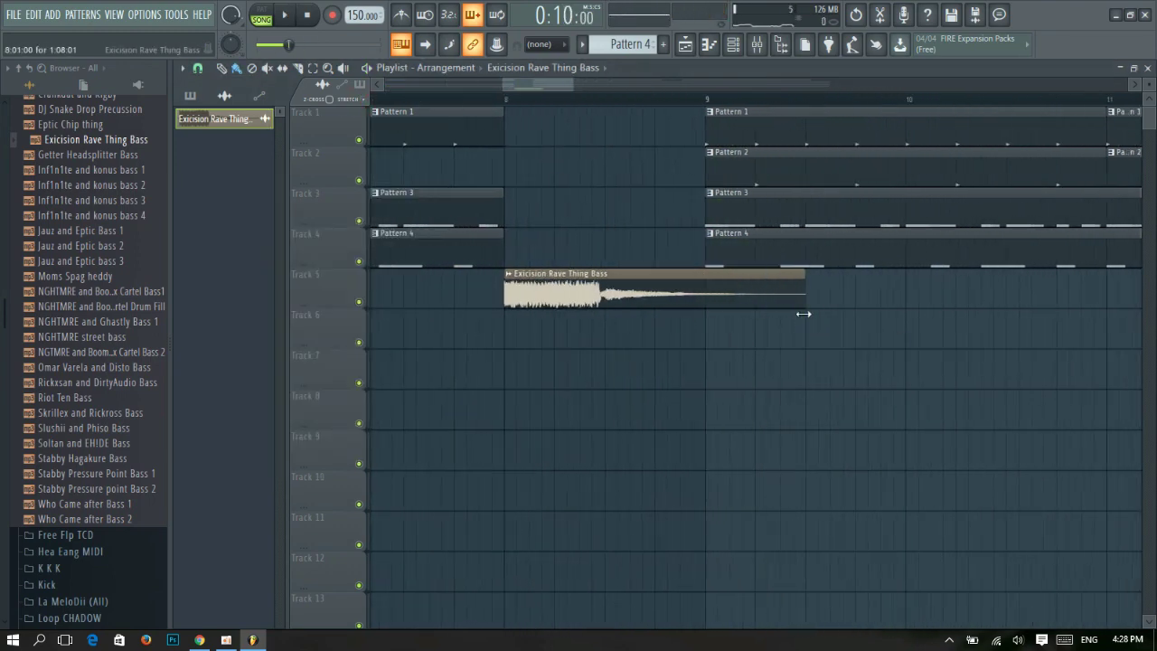
{"action": "left_click_drag", "start_coordinate": [804, 307], "coordinate": [818, 307]}
Adjust the time-stretching settings of the Exicision Rave Thing Bass sample and play the section.
{"action": "double_click", "coordinate": [747, 291]}
{"action": "right_click", "coordinate": [445, 253]}
{"action": "left_click", "coordinate": [491, 269]}
{"action": "left_click", "coordinate": [565, 250]}
{"action": "left_click", "coordinate": [560, 279]}
{"action": "left_click", "coordinate": [618, 175]}
{"action": "key", "text": "space"}
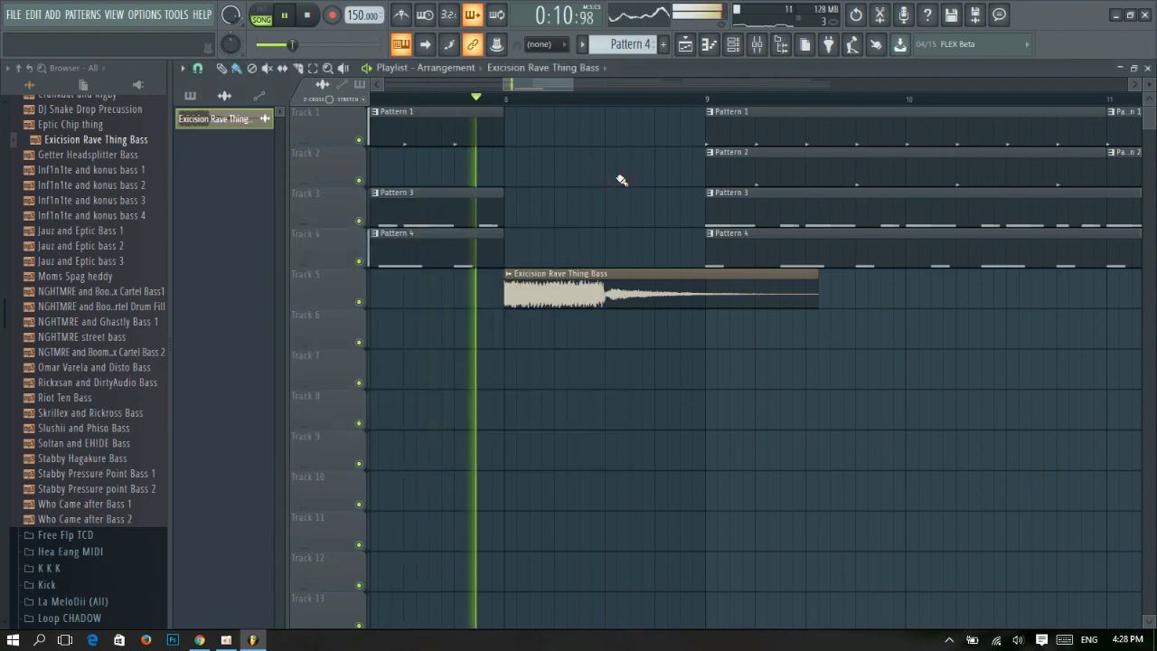
Move the bass clip to the middle of bar 8 and compress it to about half its length.
{"action": "scroll", "coordinate": [642, 262], "scroll_direction": "down", "scroll_amount": 7}
{"action": "scroll", "coordinate": [644, 279], "scroll_direction": "up", "scroll_amount": 5}
{"action": "left_click_drag", "start_coordinate": [605, 294], "coordinate": [668, 294]}
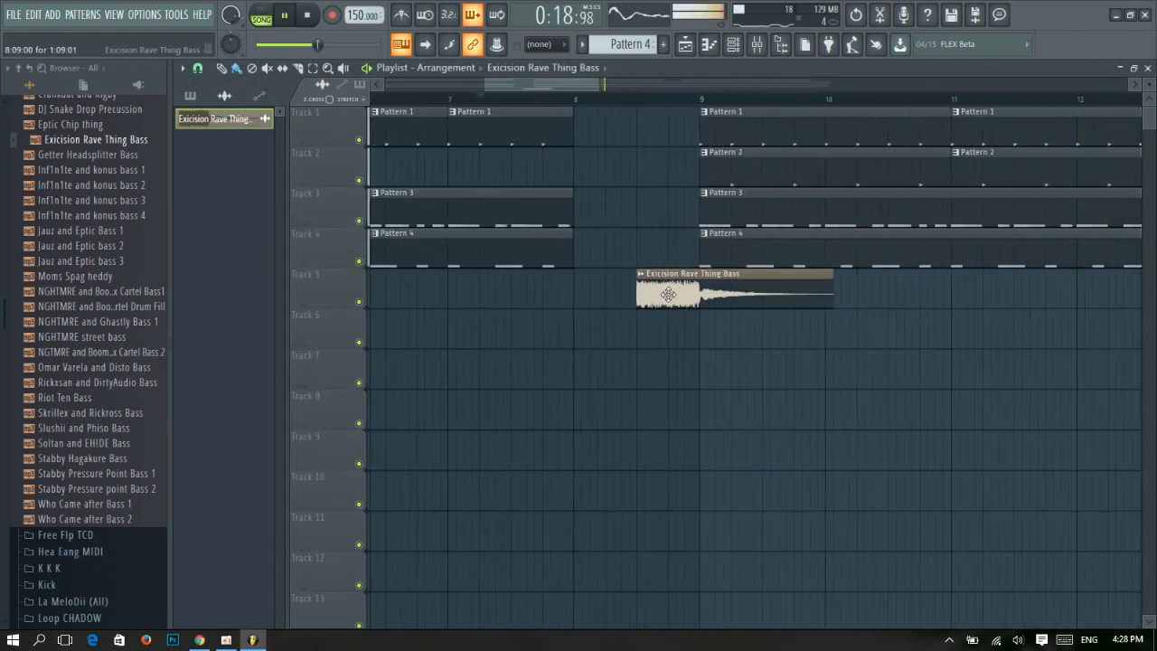
{"action": "left_click_drag", "start_coordinate": [830, 282], "coordinate": [741, 296]}
{"action": "key", "text": "space"}
Extend the Pattern 3 and Pattern 4 clips to the middle of bar 8 and play the transition into bar 9.
{"action": "left_click_drag", "start_coordinate": [598, 256], "coordinate": [635, 213]}
{"action": "left_click", "coordinate": [651, 211], "text": "ctrl"}
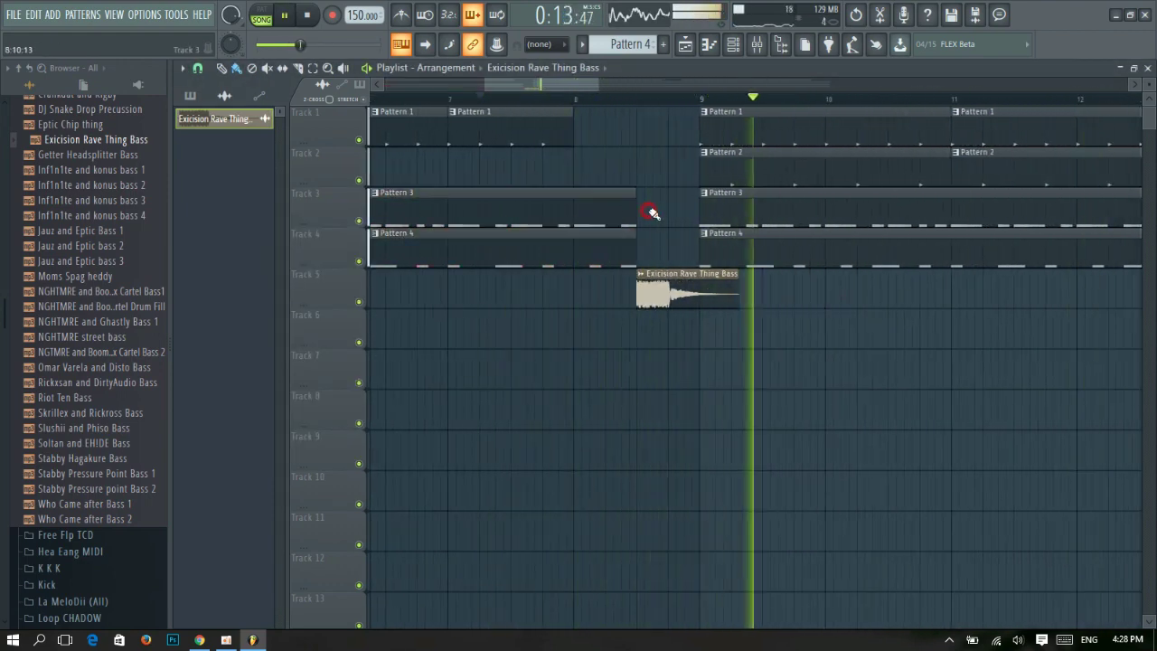
{"action": "key", "text": "space"}
{"action": "key", "text": "space"}
{"action": "scroll", "coordinate": [680, 334], "scroll_direction": "down", "scroll_amount": 5}
{"action": "scroll", "coordinate": [660, 344], "scroll_direction": "up", "scroll_amount": 5}
{"action": "key", "text": "space"}
{"action": "key", "text": "space"}
{"action": "scroll", "coordinate": [556, 296], "scroll_direction": "down", "scroll_amount": 6}
{"action": "scroll", "coordinate": [570, 301], "scroll_direction": "down", "scroll_amount": 3}
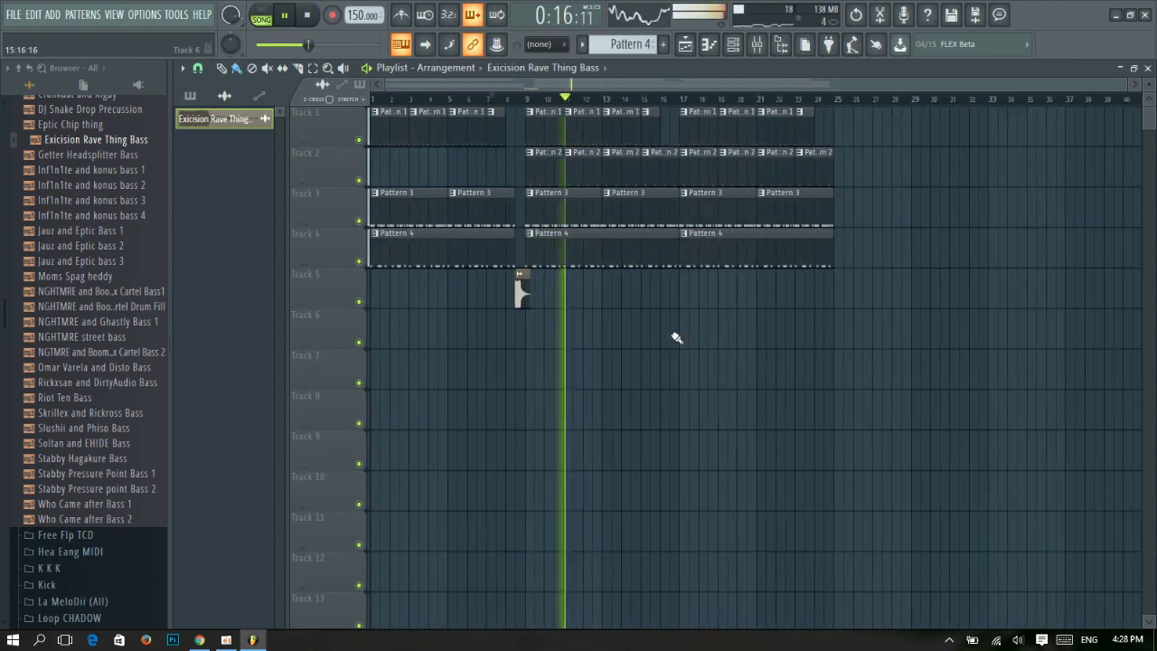
Browse the sample packs for another sound, opening the VEH2 Basses folder of Vengeance Essential House Vol.2.
{"action": "scroll", "coordinate": [127, 333], "scroll_direction": "down", "scroll_amount": 8}
{"action": "left_click", "coordinate": [122, 324]}
{"action": "key", "text": "space"}
{"action": "left_click", "coordinate": [113, 139]}
{"action": "left_click", "coordinate": [110, 304]}
{"action": "left_click", "coordinate": [96, 423]}
{"action": "left_click", "coordinate": [103, 253]}
{"action": "left_click", "coordinate": [102, 162]}
{"action": "left_click", "coordinate": [106, 246]}
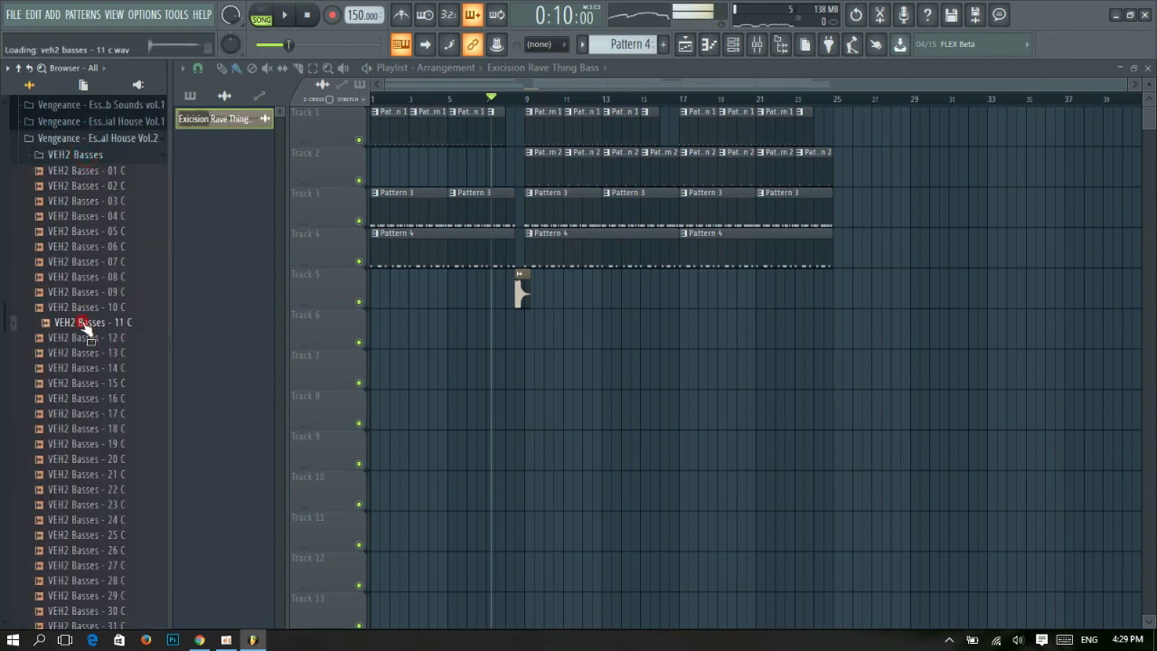
Preview the VEH2 Basses samples one after another, from 11 C up to 49 C.
{"action": "key", "text": "Down"}
{"action": "key", "text": "Down"}
{"action": "key", "text": "Down"}
{"action": "key", "text": "Down"}
{"action": "key", "text": "Down"}
{"action": "key", "text": "Down"}
{"action": "key", "text": "Down"}
{"action": "key", "text": "Down"}
{"action": "key", "text": "Down"}
{"action": "key", "text": "Down"}
{"action": "key", "text": "Down"}
{"action": "key", "text": "Down"}
{"action": "key", "text": "Down"}
{"action": "key", "text": "Down"}
{"action": "key", "text": "Down"}
{"action": "key", "text": "Down"}
{"action": "key", "text": "Down"}
{"action": "key", "text": "Down"}
{"action": "key", "text": "Down"}
{"action": "key", "text": "Down"}
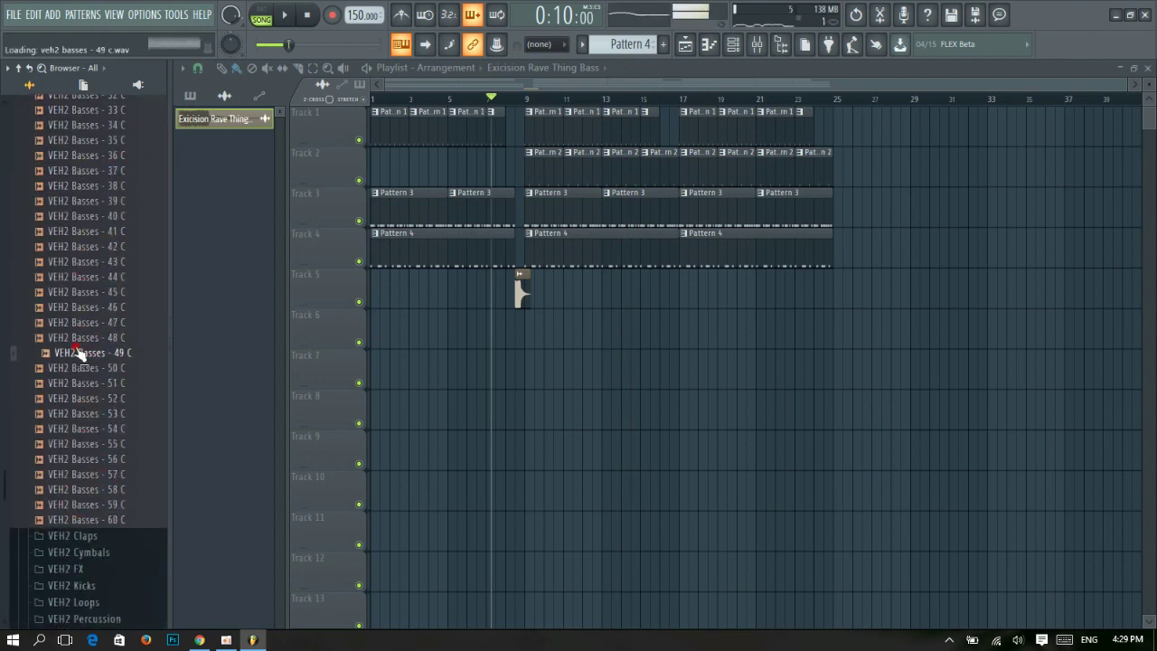
Preview samples in the VEH2 Synths folder and load VEH2 Synths - 019 C into a new channel.
{"action": "left_click", "coordinate": [75, 394]}
{"action": "left_click", "coordinate": [94, 441]}
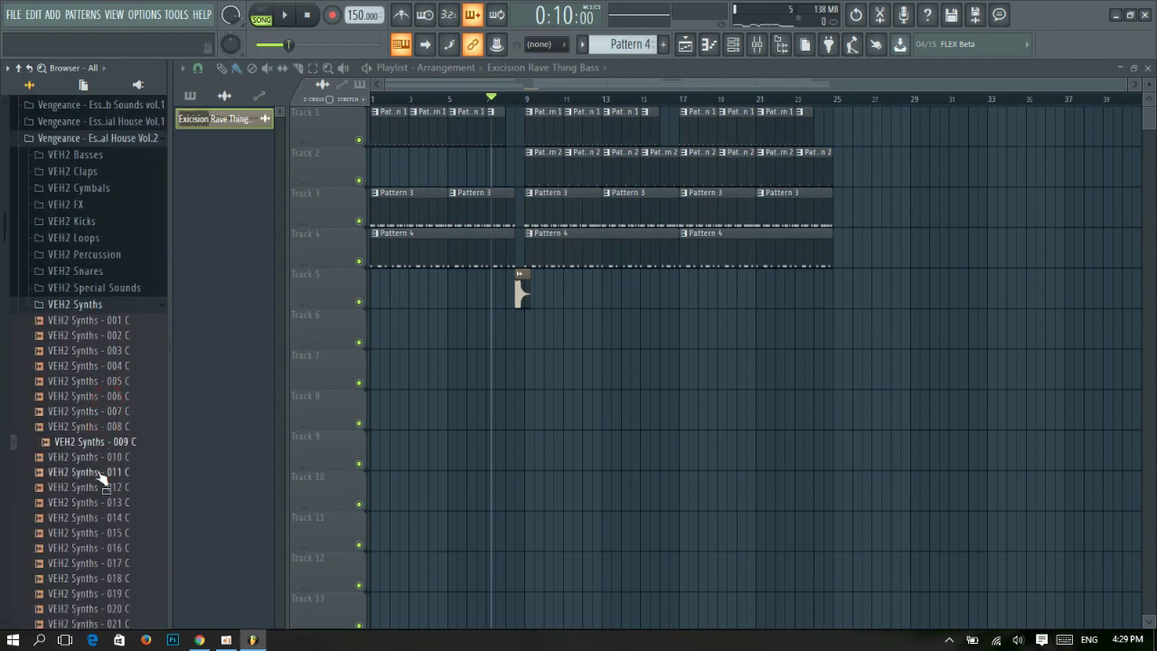
{"action": "left_click", "coordinate": [102, 564]}
{"action": "scroll", "coordinate": [118, 233], "scroll_direction": "down", "scroll_amount": 8}
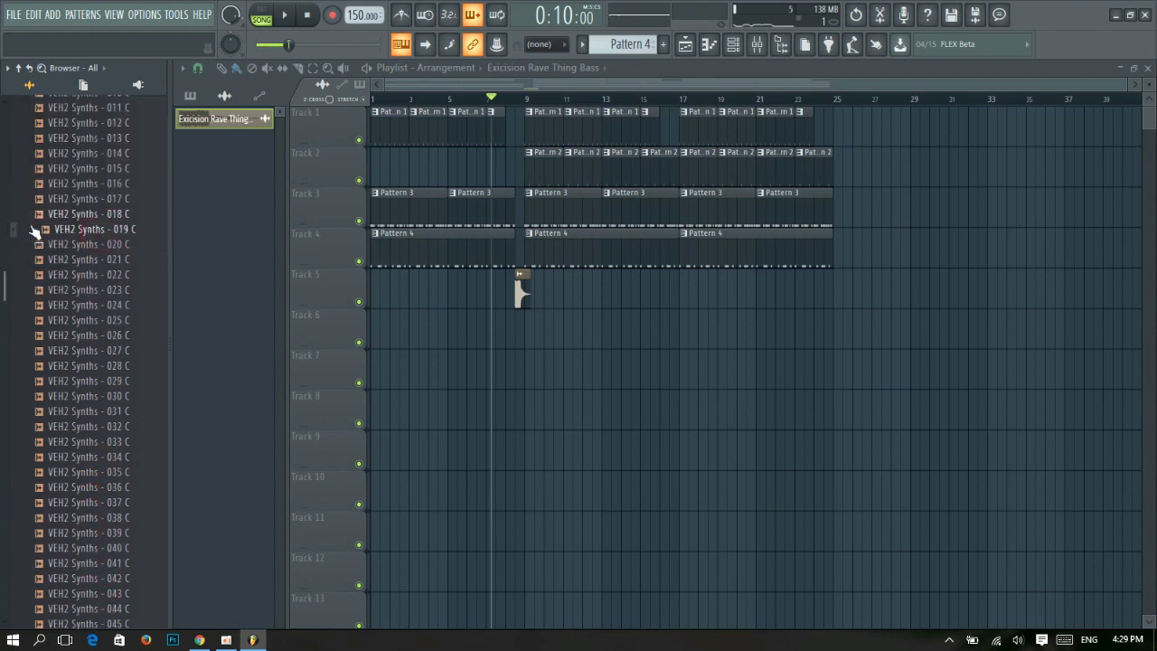
{"action": "right_click", "coordinate": [94, 226]}
{"action": "left_click", "coordinate": [156, 246]}
Enable the volume envelope for VEH2 Synths - 019 C and route its channel to a free mixer track.
{"action": "left_click", "coordinate": [284, 216]}
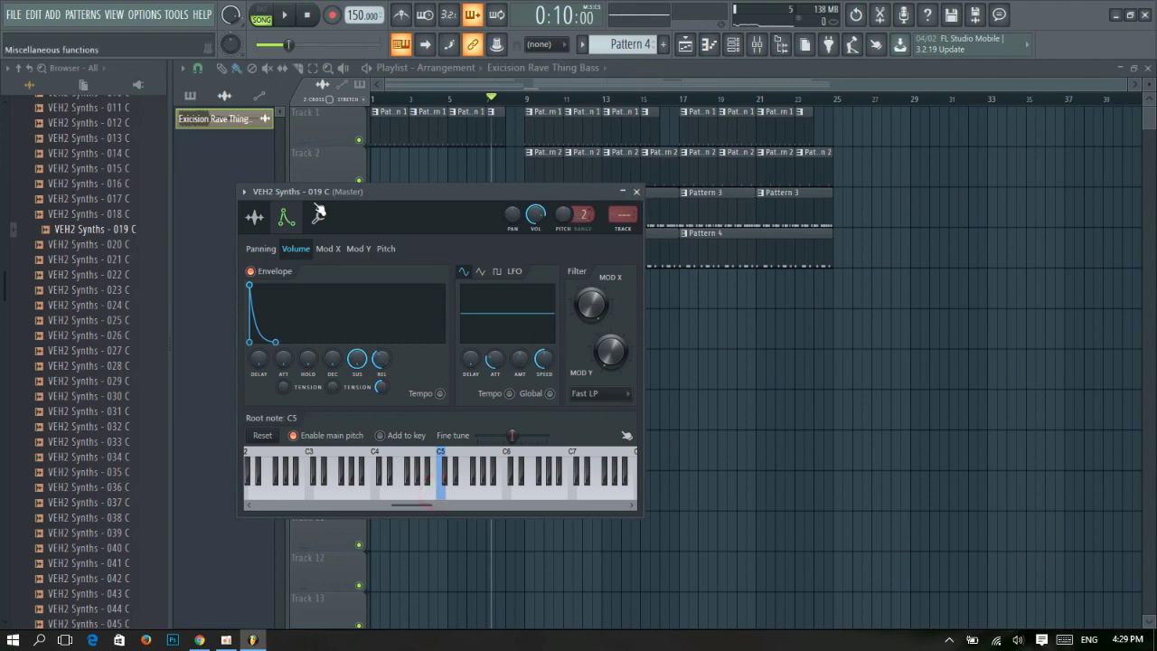
{"action": "left_click", "coordinate": [243, 191]}
{"action": "left_click", "coordinate": [459, 239]}
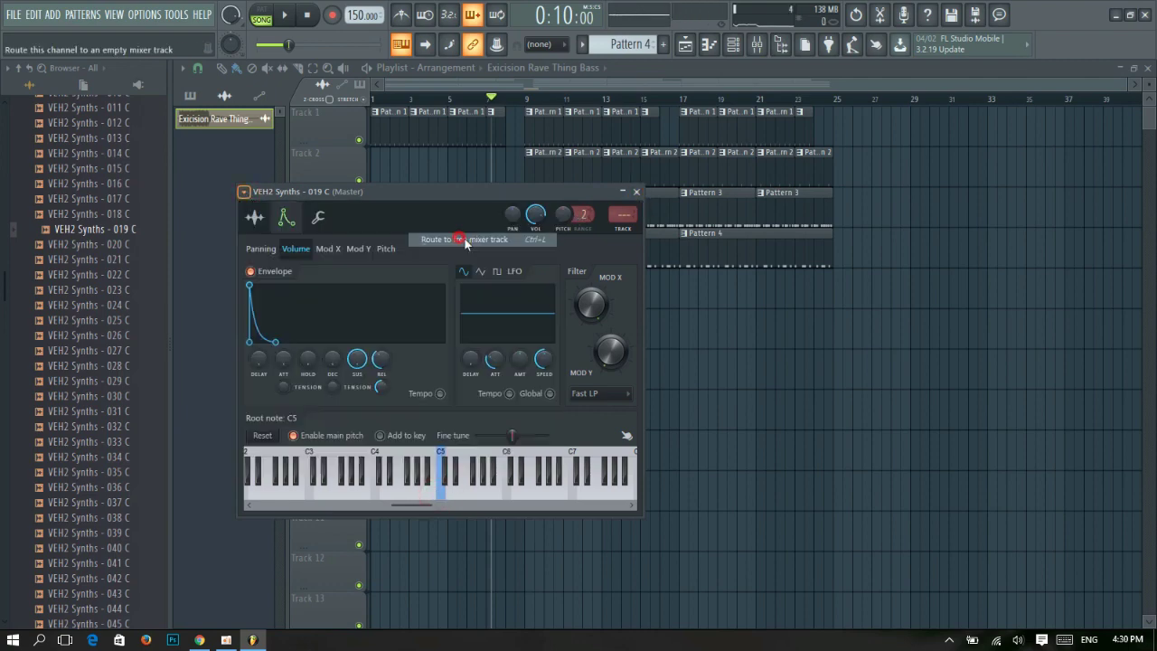
Load Fruity Reeverb 2 into the first effect slot of the VEH2 Synths - 019 C mixer track and close the mixer.
{"action": "left_click", "coordinate": [1012, 298]}
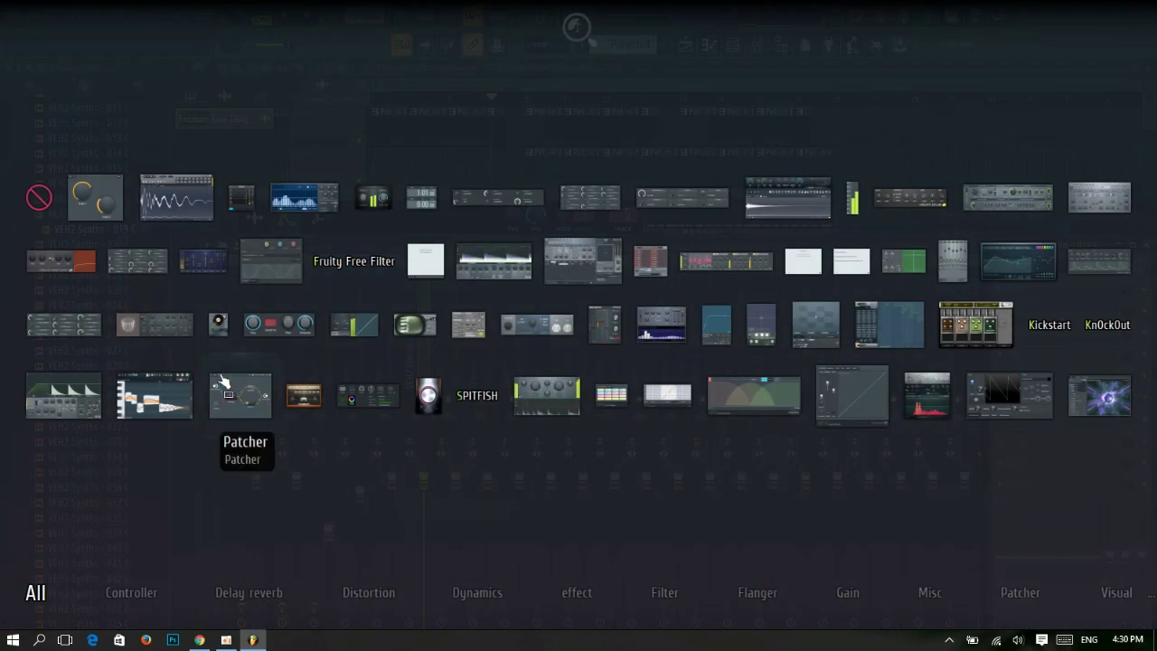
{"action": "left_click", "coordinate": [154, 323]}
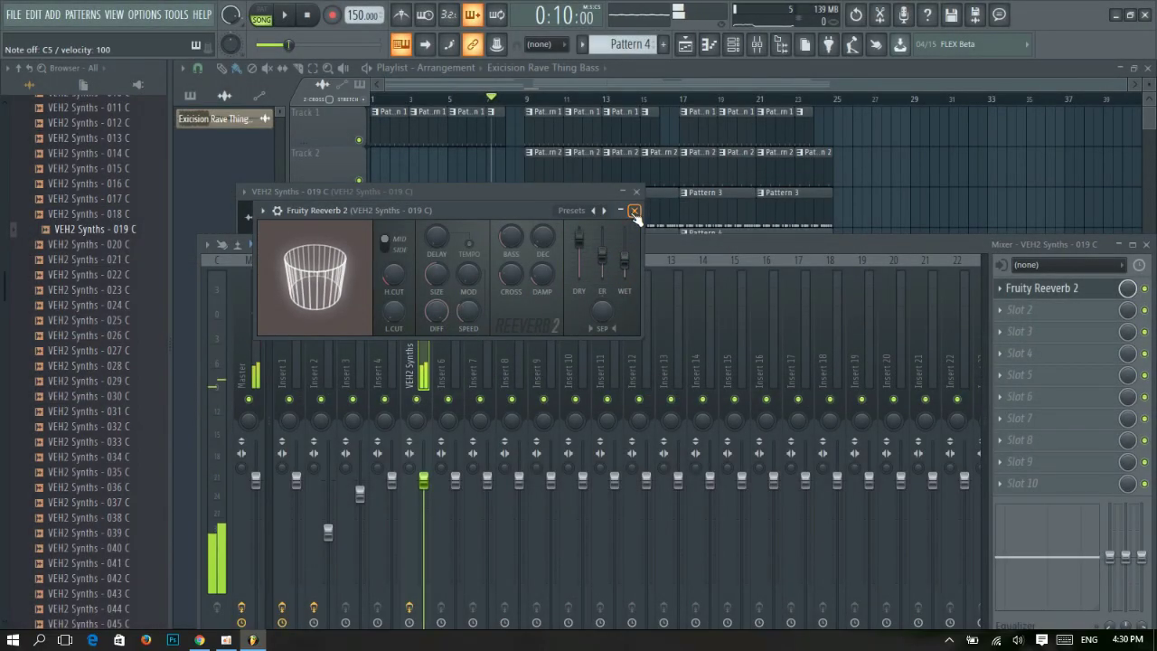
{"action": "left_click", "coordinate": [634, 212]}
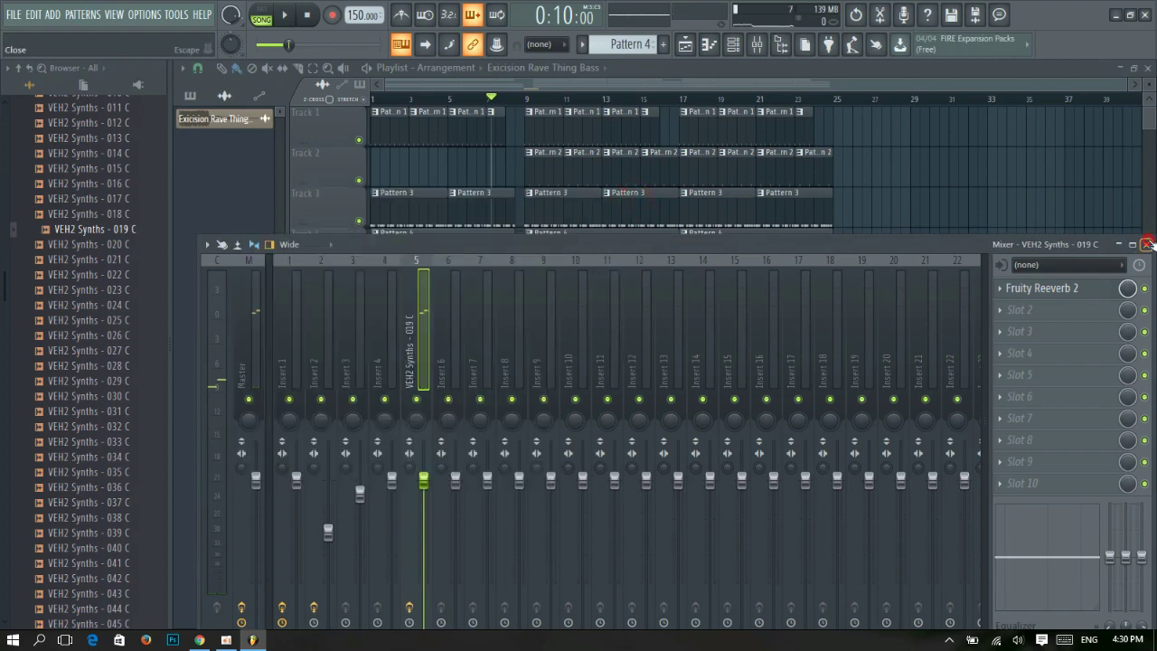
{"action": "left_click", "coordinate": [1146, 244]}
Program a two-bar melody of C5, C#5 and D#5 notes for VEH2 Synths - 019 C in Pattern 5.
{"action": "double_click", "coordinate": [516, 286]}
{"action": "left_click_drag", "start_coordinate": [291, 279], "coordinate": [310, 286]}
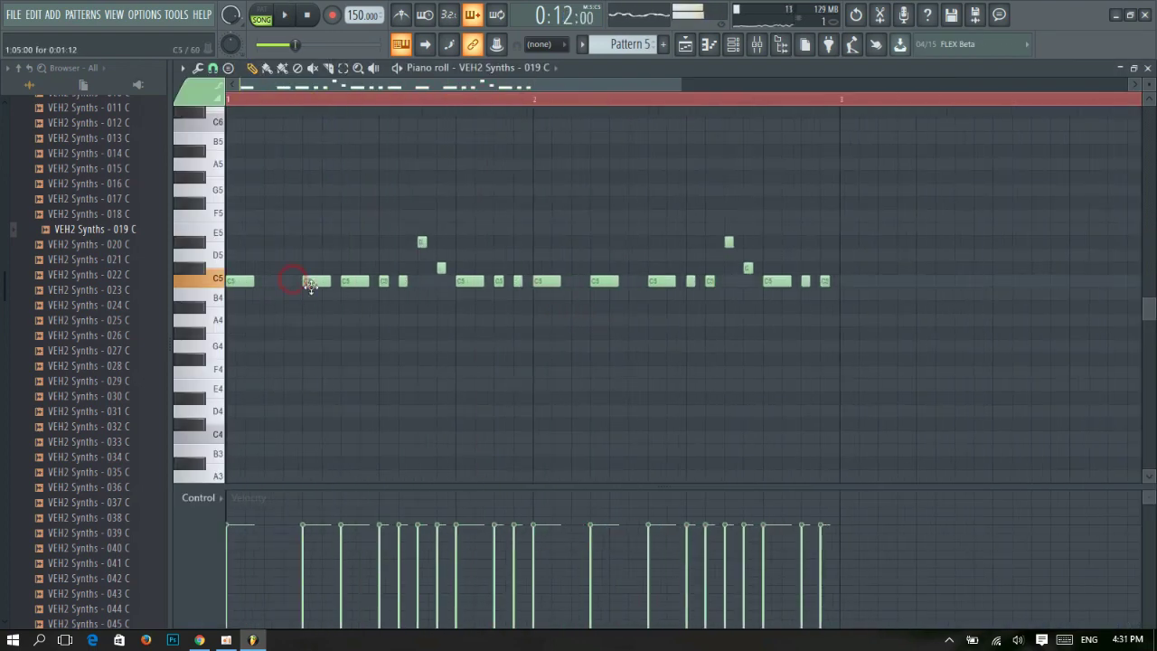
{"action": "left_click_drag", "start_coordinate": [601, 281], "coordinate": [620, 281]}
{"action": "key", "text": "space"}
{"action": "scroll", "coordinate": [629, 288], "scroll_direction": "down", "scroll_amount": 2}
{"action": "scroll", "coordinate": [628, 285], "scroll_direction": "up", "scroll_amount": 4}
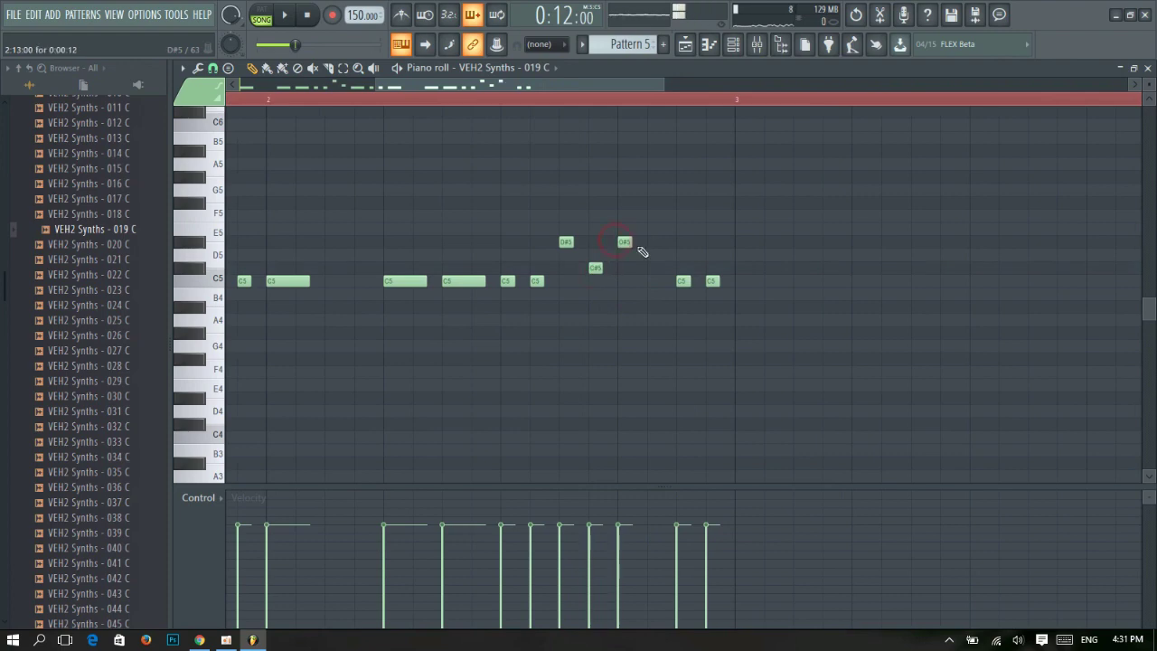
{"action": "key", "text": "space"}
Duplicate the two-bar melody into bars 3 and 4 and vary its ending with C5, D#5 and C#5 notes.
{"action": "left_click_drag", "start_coordinate": [667, 322], "coordinate": [129, 160]}
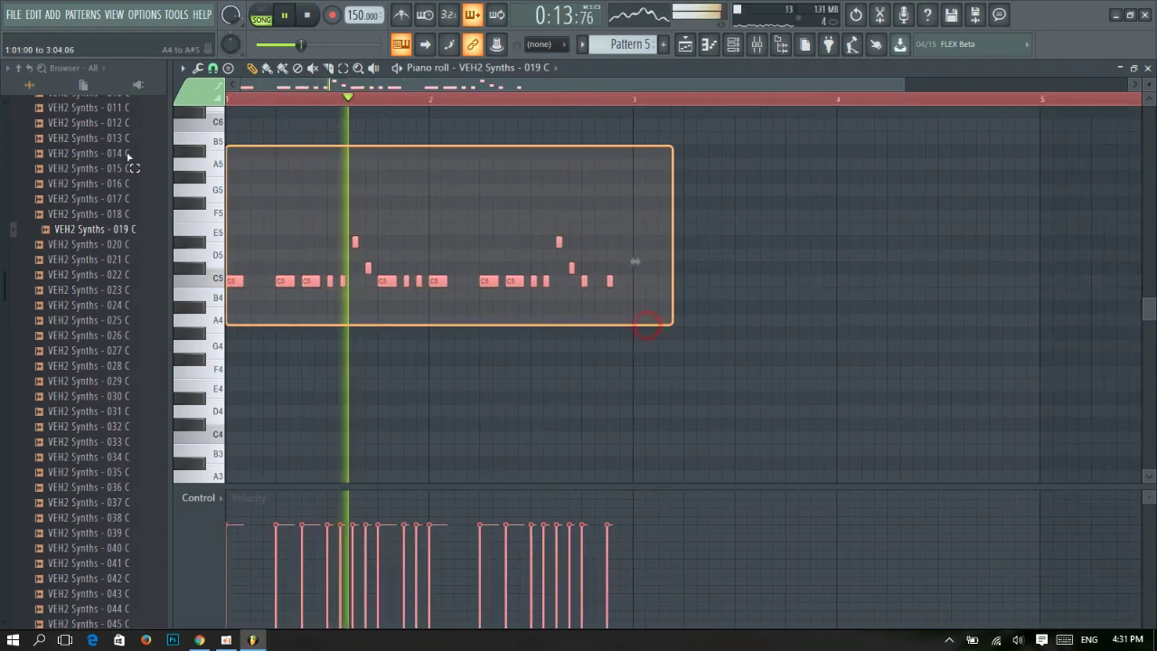
{"action": "left_click_drag", "start_coordinate": [231, 281], "coordinate": [636, 291]}
{"action": "scroll", "coordinate": [687, 343], "scroll_direction": "down", "scroll_amount": 1}
{"action": "scroll", "coordinate": [820, 335], "scroll_direction": "up", "scroll_amount": 2}
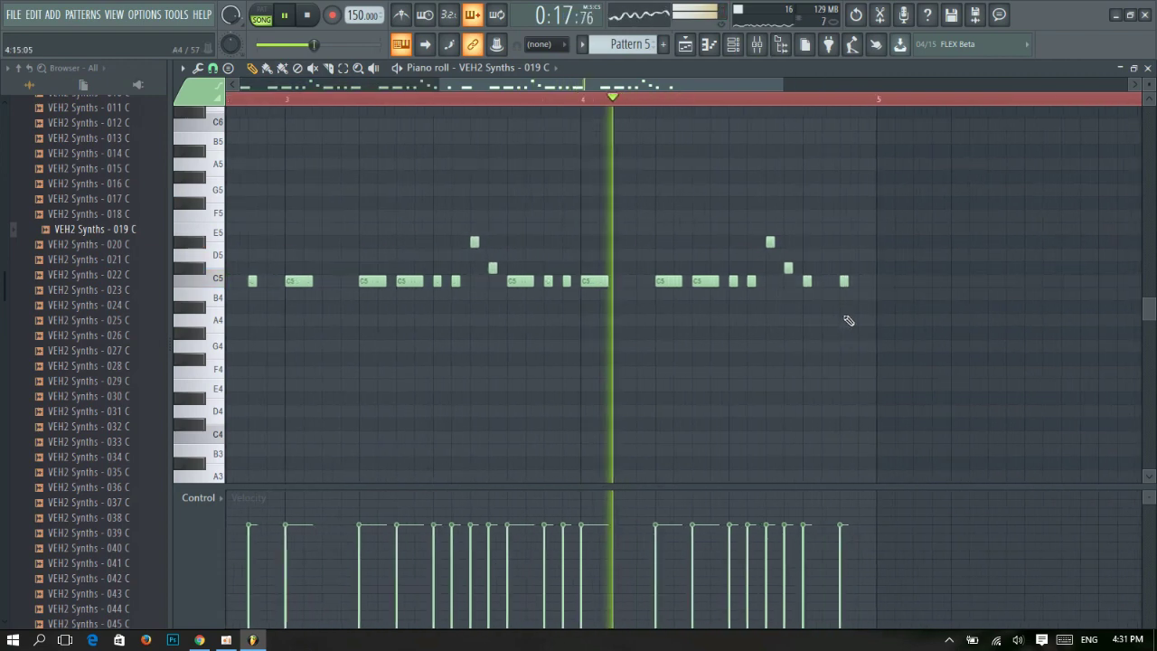
{"action": "left_click", "coordinate": [822, 280]}
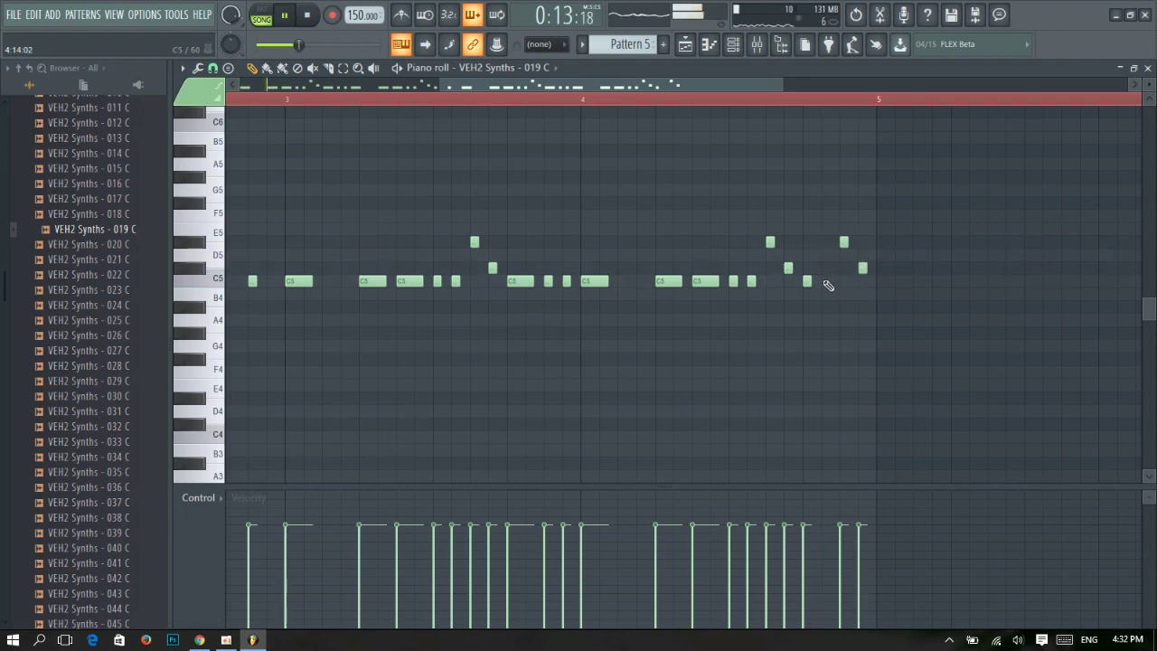
{"action": "scroll", "coordinate": [822, 280], "scroll_direction": "down", "scroll_amount": 2}
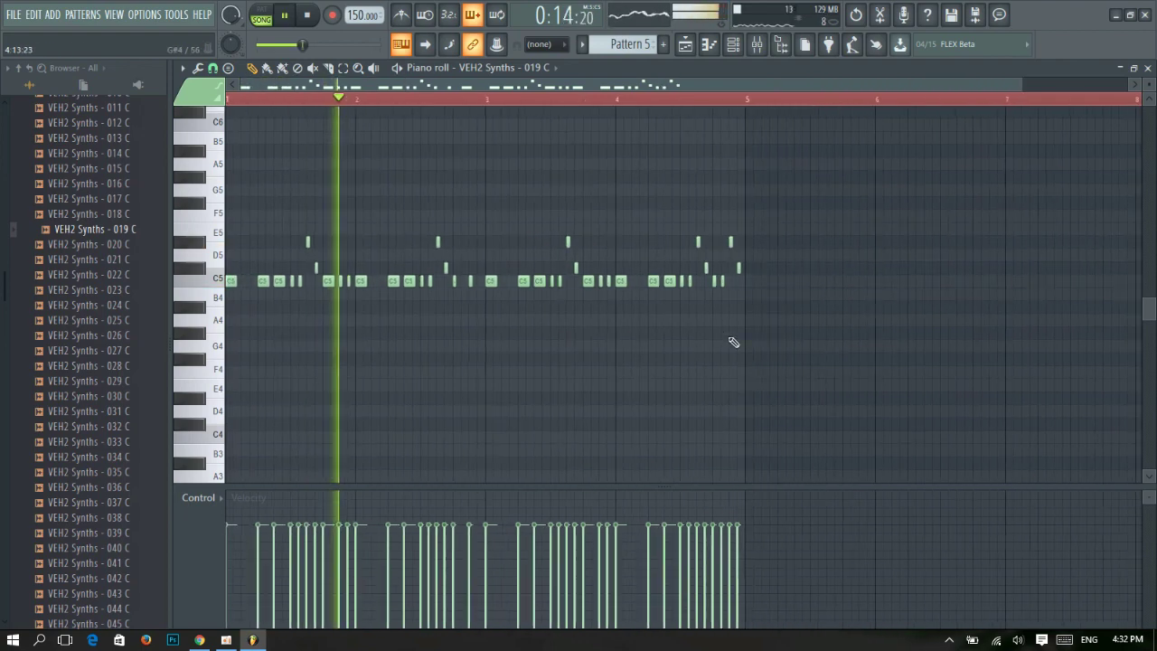
Repeat the Pattern 5 clip on Track 5 of the playlist so that it fills bars 9 to 24.
{"action": "left_click", "coordinate": [685, 45]}
{"action": "left_click_drag", "start_coordinate": [623, 291], "coordinate": [733, 292]}
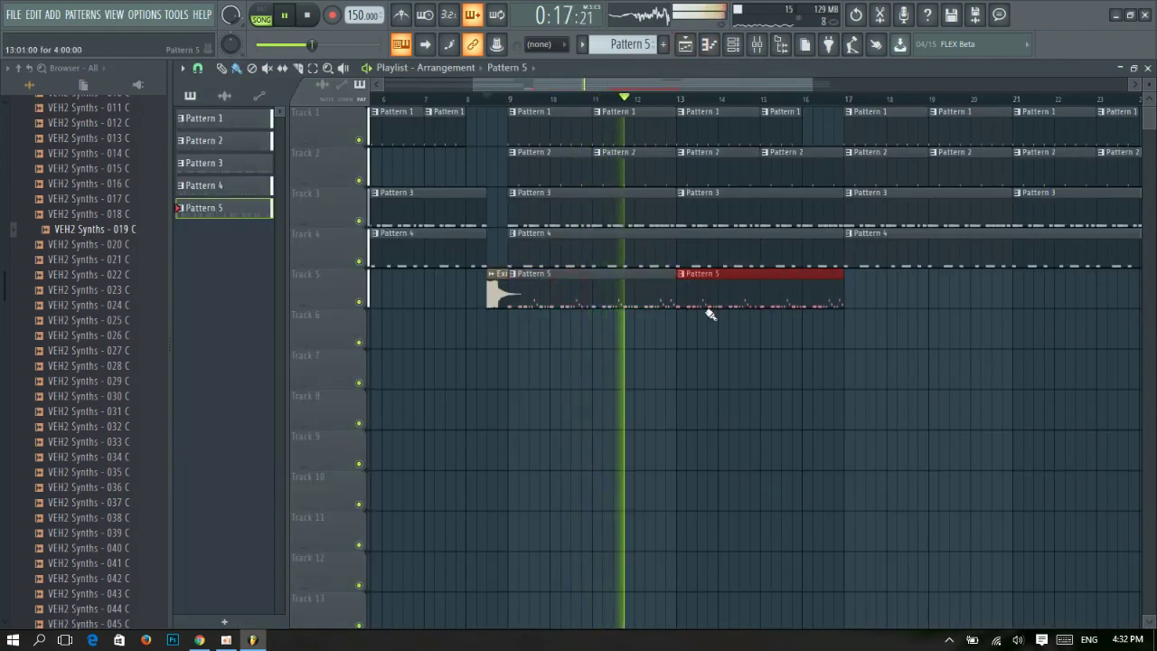
{"action": "scroll", "coordinate": [838, 345], "scroll_direction": "down", "scroll_amount": 2}
{"action": "scroll", "coordinate": [838, 344], "scroll_direction": "up", "scroll_amount": 2}
{"action": "left_click_drag", "start_coordinate": [802, 329], "coordinate": [637, 294]}
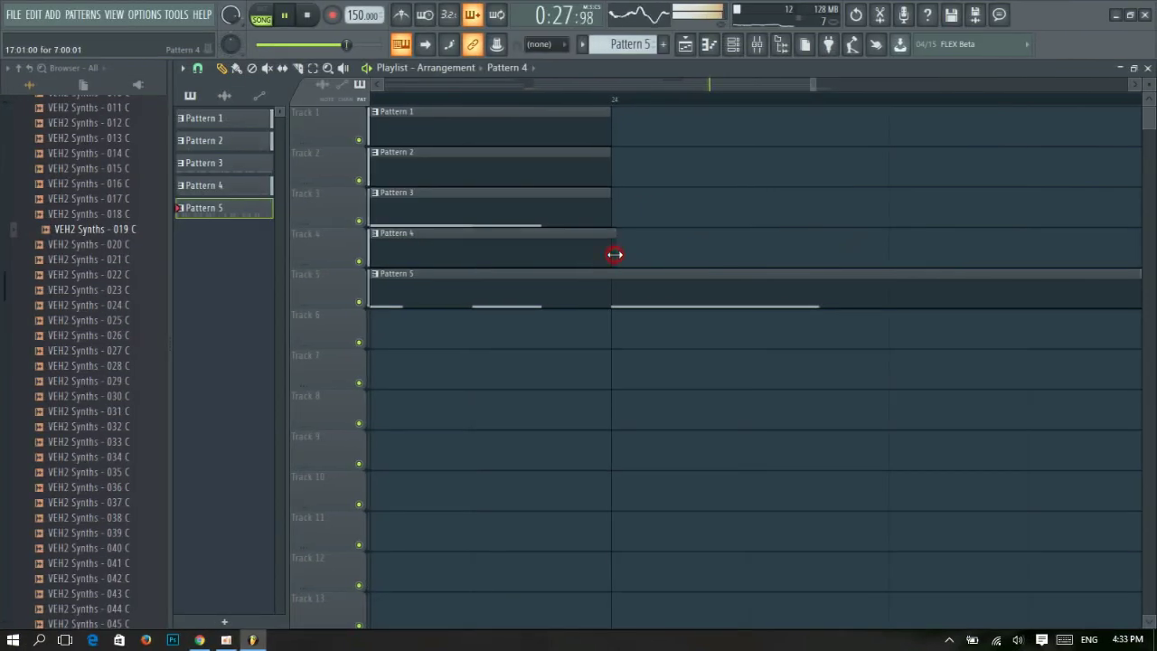
Trim the second Pattern 4 clip on Track 4 so it ends at the start of bar 24.
{"action": "double_click", "coordinate": [613, 255]}
{"action": "left_click", "coordinate": [1148, 67]}
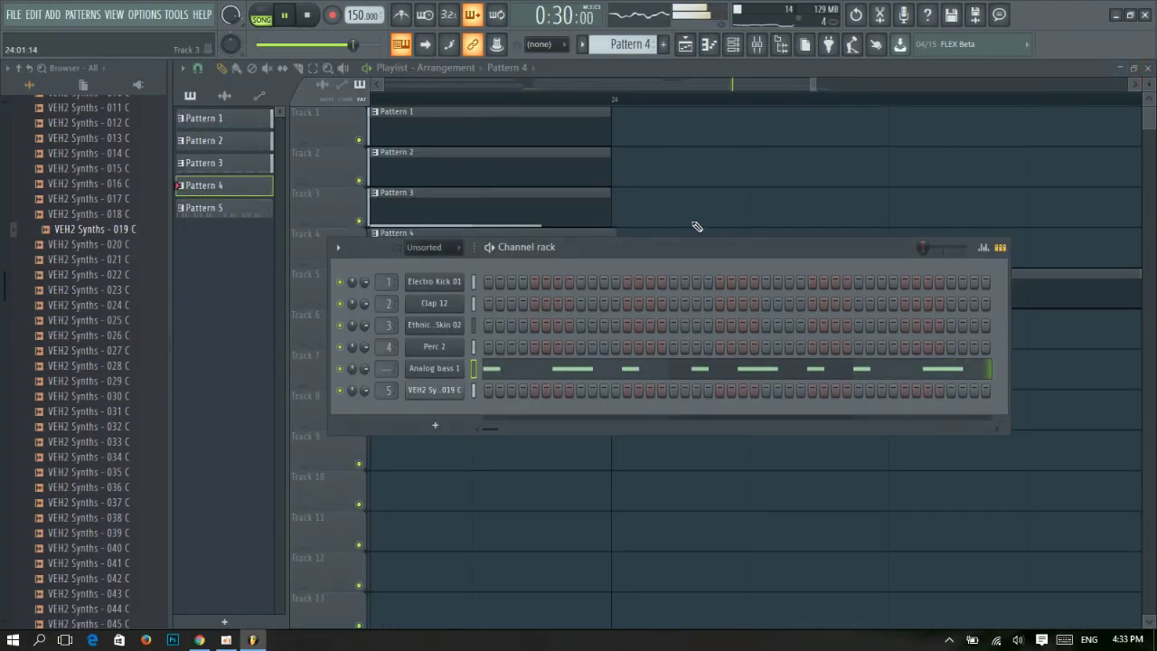
{"action": "left_click", "coordinate": [604, 233]}
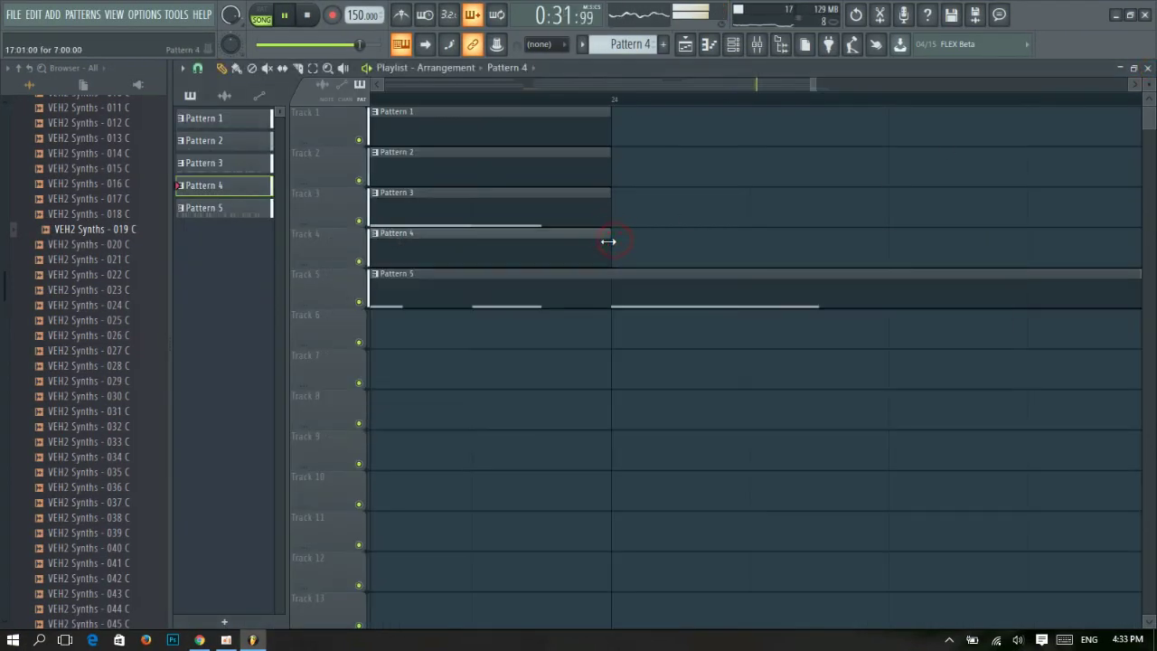
{"action": "scroll", "coordinate": [617, 242], "scroll_direction": "down", "scroll_amount": 5}
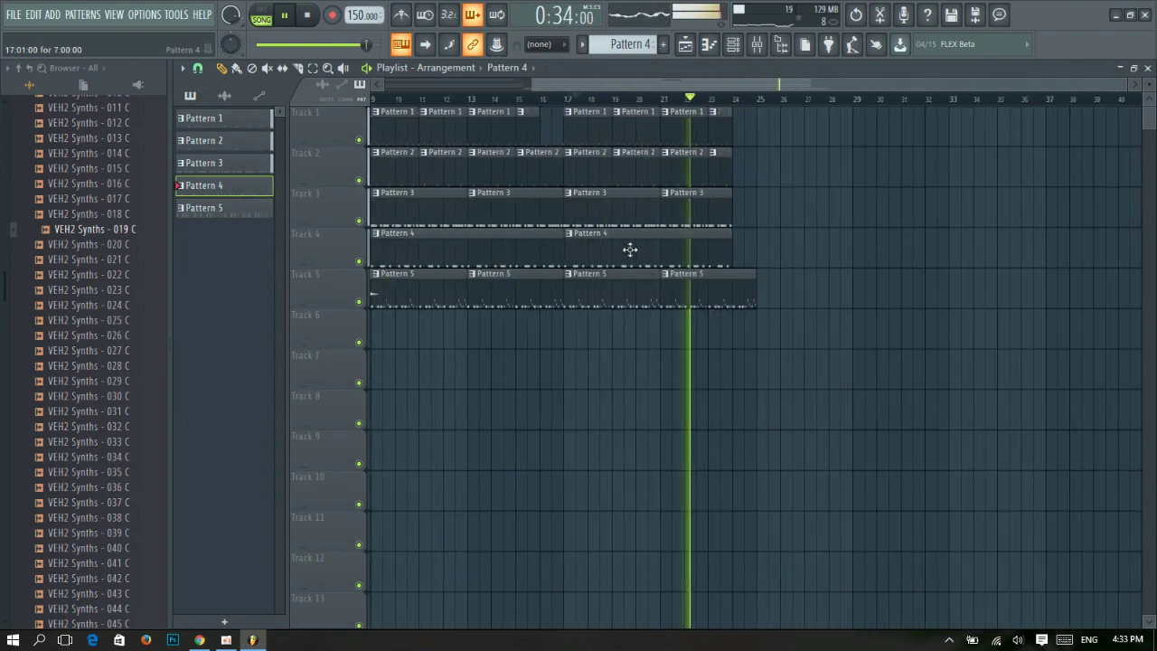
Duplicate the pattern clips on Tracks 1 to 5 into bars 25 to 40.
{"action": "scroll", "coordinate": [769, 316], "scroll_direction": "up", "scroll_amount": 3}
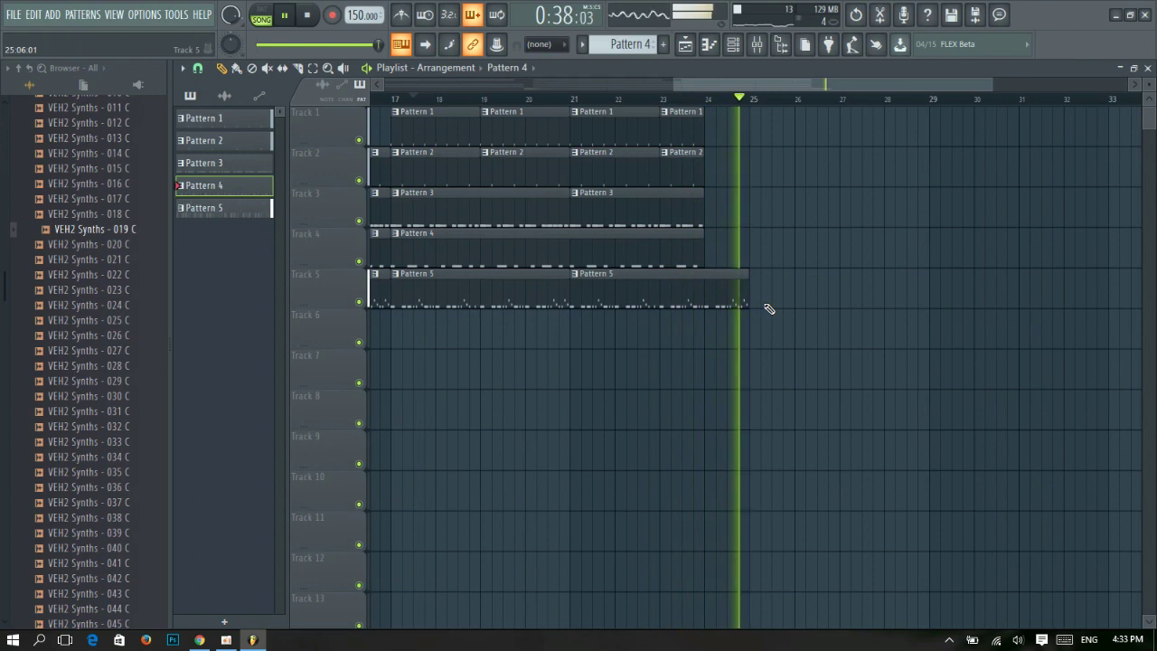
{"action": "scroll", "coordinate": [768, 307], "scroll_direction": "down", "scroll_amount": 3}
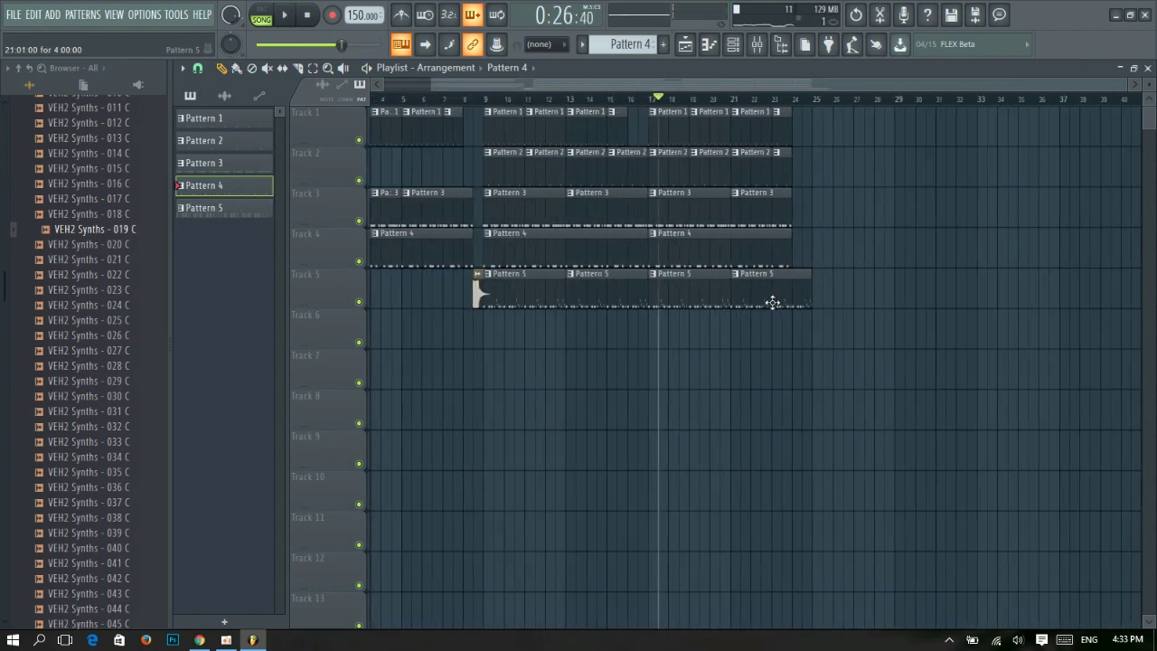
{"action": "left_click_drag", "start_coordinate": [884, 306], "coordinate": [830, 145]}
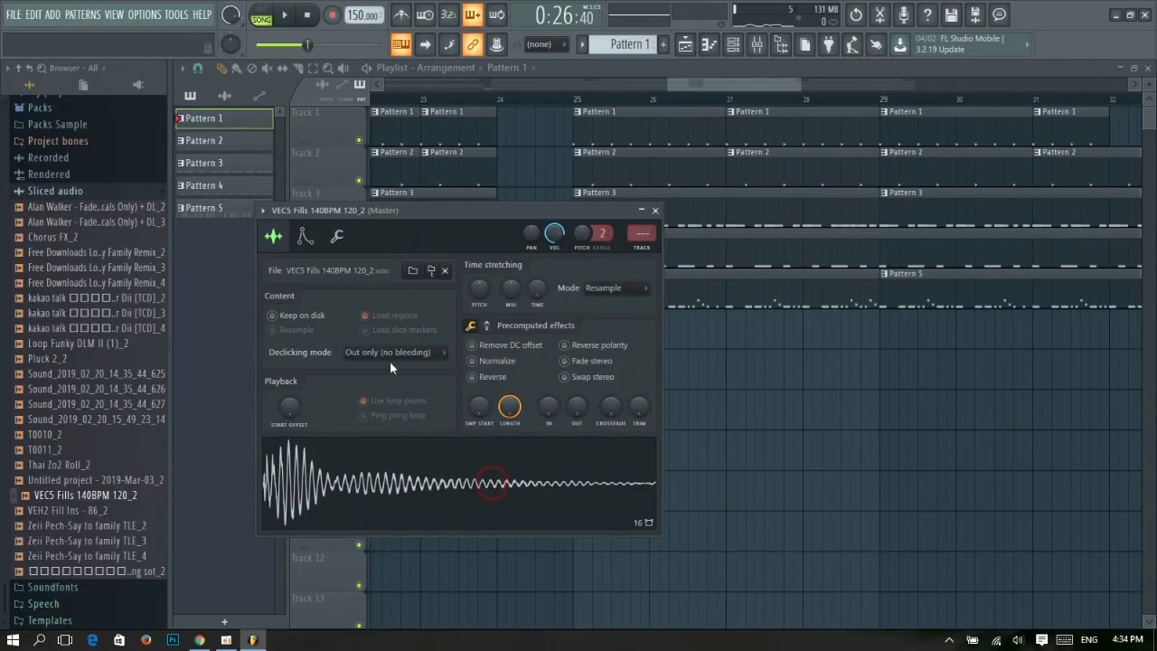
Route the VEC5 Fills 140BPM 120_2 channel to a free mixer track.
{"action": "left_click", "coordinate": [263, 211]}
{"action": "mouse_move", "coordinate": [302, 228]}
{"action": "left_click", "coordinate": [520, 258]}
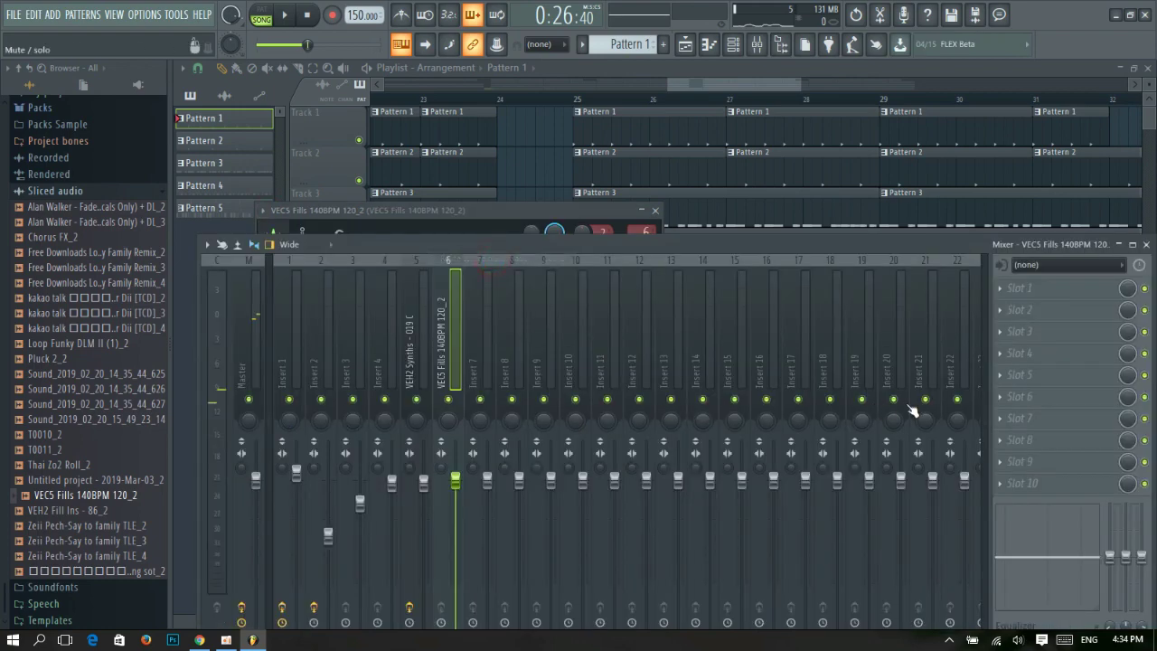
Add Fruity Reeverb 2 to the VEC5 Fills 140BPM 120_2 mixer track with a wet level of about 36%, and close its windows.
{"action": "left_click", "coordinate": [1014, 290]}
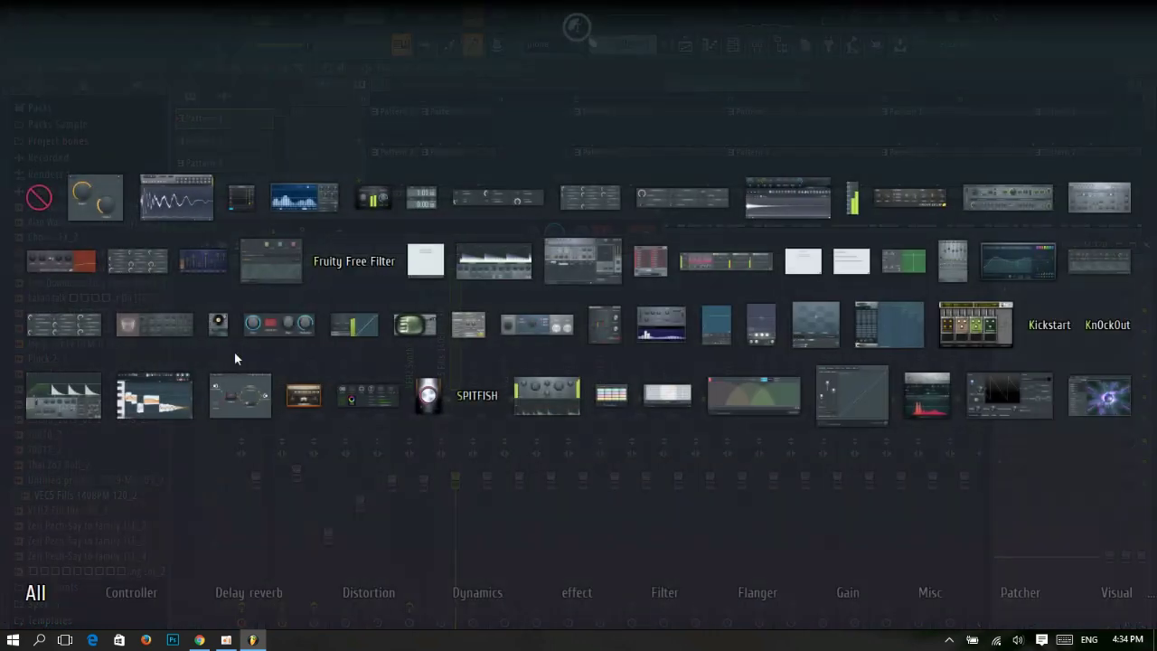
{"action": "left_click", "coordinate": [160, 328]}
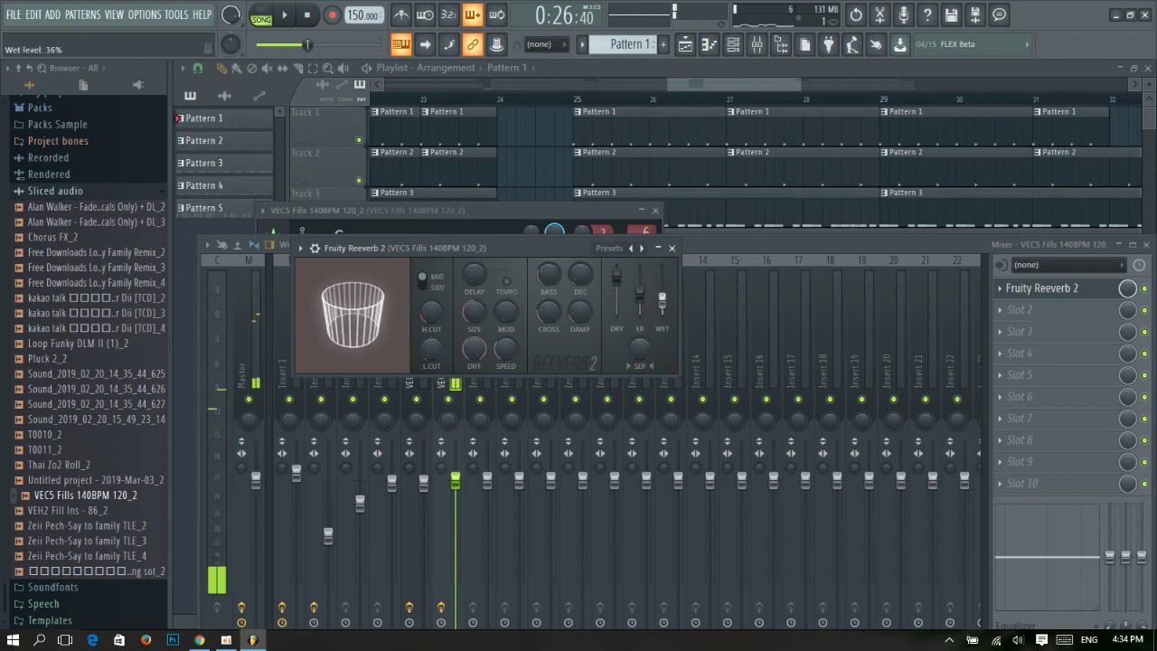
{"action": "left_click", "coordinate": [670, 248]}
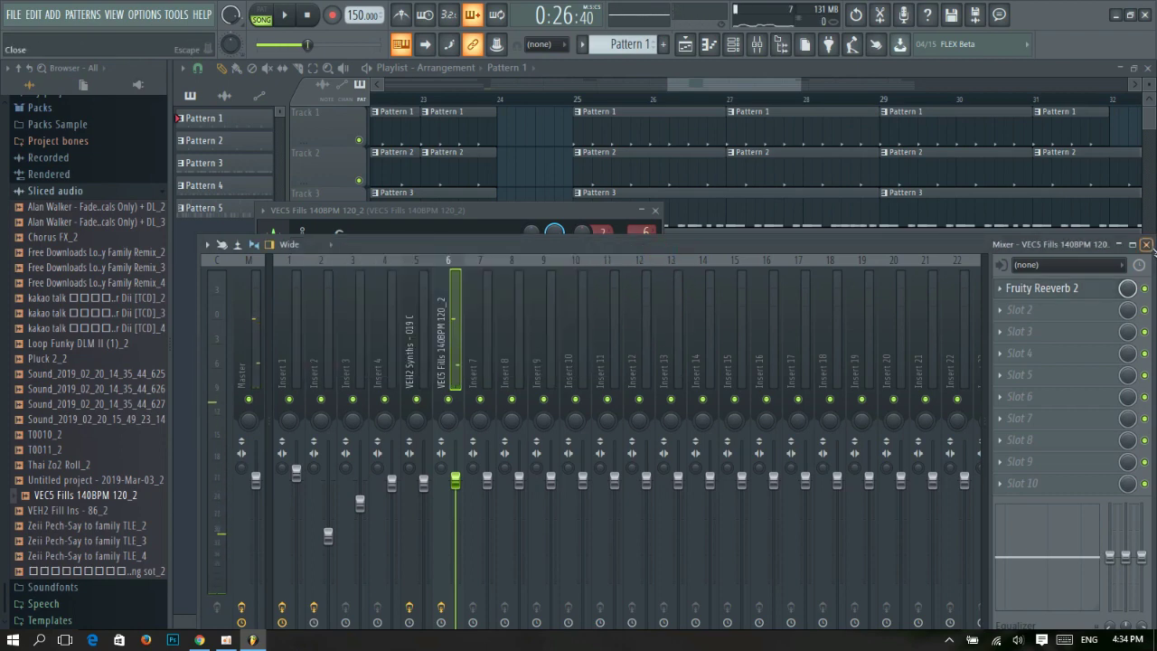
{"action": "left_click", "coordinate": [1146, 245]}
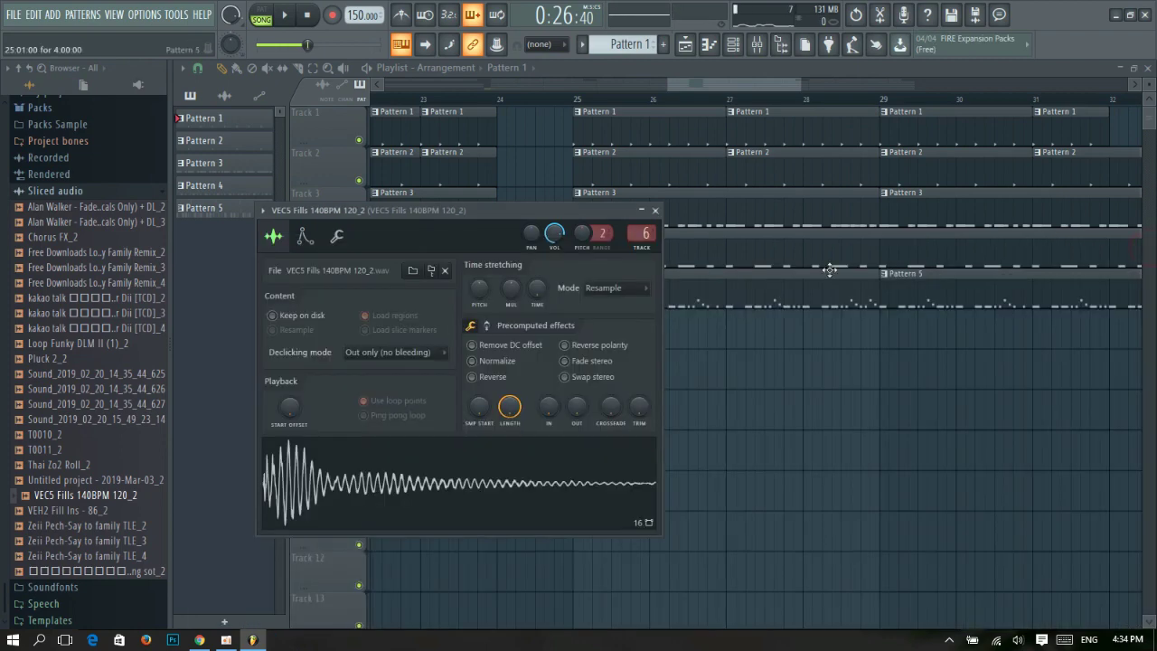
{"action": "left_click", "coordinate": [656, 211]}
Add a new Pattern 6 at bar 25 on Track 6 and open the piano roll of VEC5 Fills 140BPM 120_2.
{"action": "left_click", "coordinate": [520, 80]}
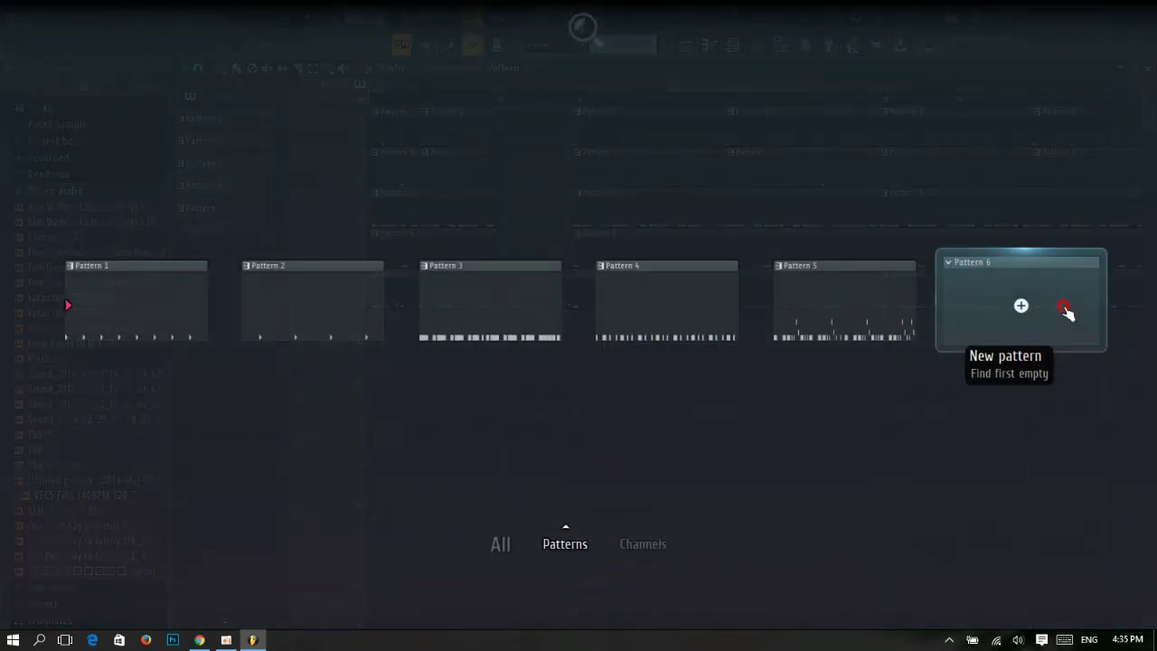
{"action": "left_click", "coordinate": [1062, 307]}
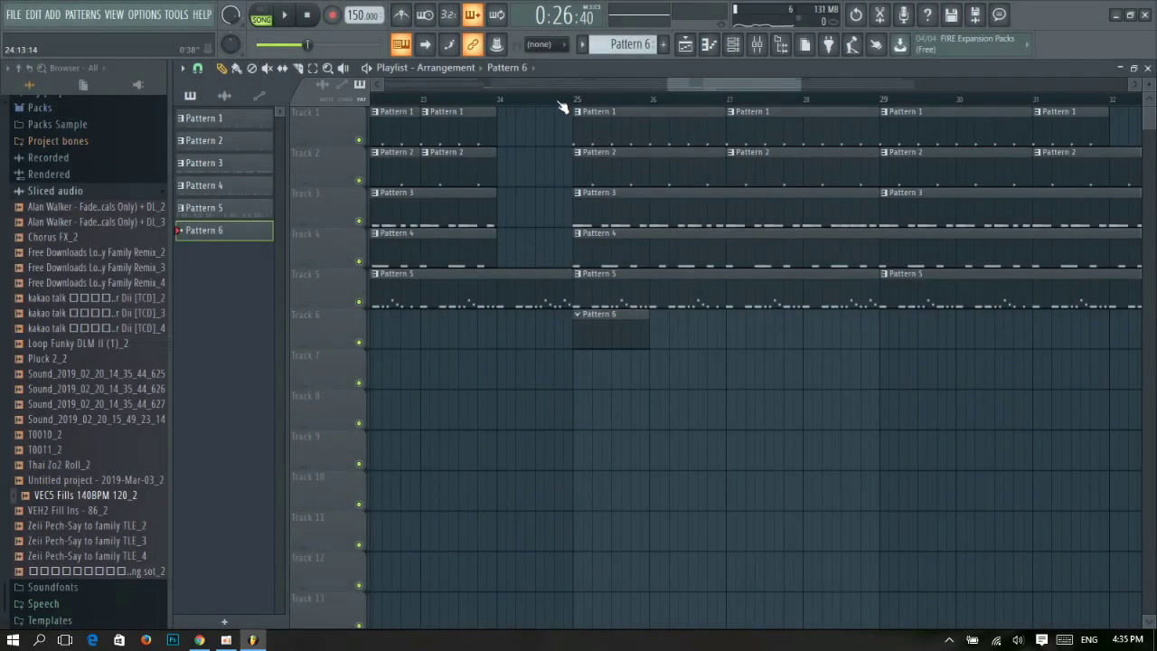
{"action": "left_click", "coordinate": [734, 46]}
{"action": "right_click", "coordinate": [440, 414]}
{"action": "left_click", "coordinate": [516, 414]}
Duplicate the one-bar C5 rhythm into bar 2 and end that bar with two short C5 notes.
{"action": "scroll", "coordinate": [263, 321], "scroll_direction": "down", "scroll_amount": 1}
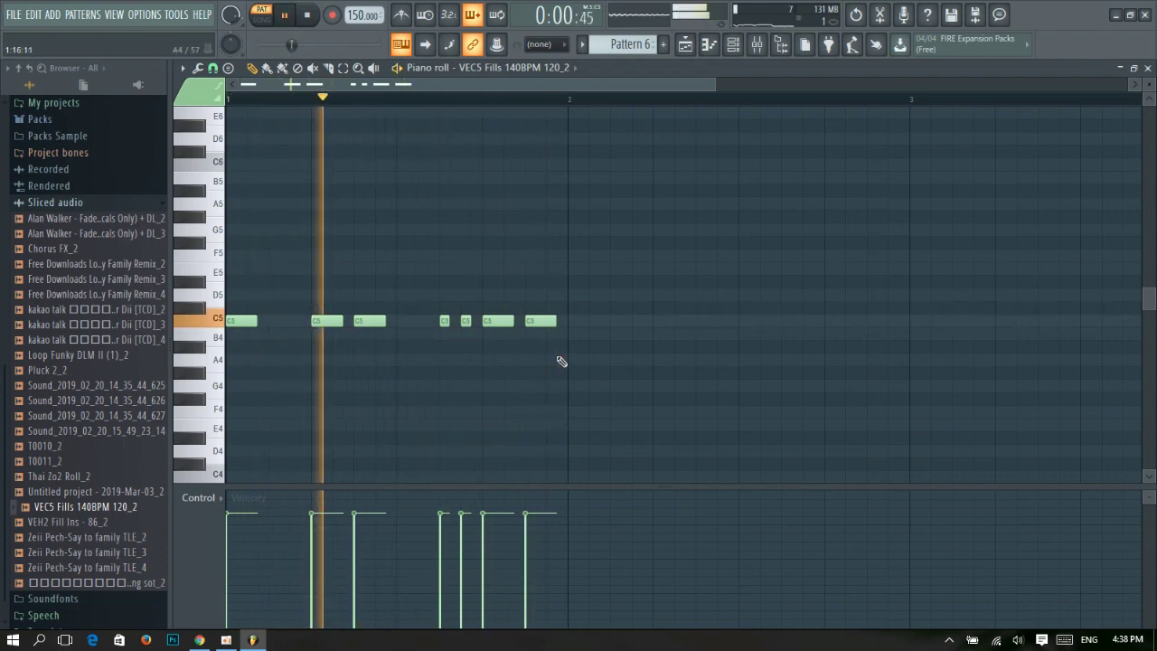
{"action": "left_click_drag", "start_coordinate": [584, 354], "coordinate": [225, 236]}
{"action": "left_click_drag", "start_coordinate": [239, 321], "coordinate": [585, 336]}
{"action": "scroll", "coordinate": [814, 335], "scroll_direction": "up", "scroll_amount": 2}
{"action": "left_click_drag", "start_coordinate": [803, 321], "coordinate": [773, 322]}
{"action": "left_click", "coordinate": [794, 321]}
{"action": "scroll", "coordinate": [816, 374], "scroll_direction": "down", "scroll_amount": 5}
Copy the two-bar C5 rhythm into bars 3 and 4 of Pattern 6.
{"action": "key", "text": "space"}
{"action": "left_click_drag", "start_coordinate": [696, 368], "coordinate": [226, 253]}
{"action": "left_click_drag", "start_coordinate": [232, 321], "coordinate": [643, 324]}
{"action": "left_click", "coordinate": [673, 378], "text": "ctrl"}
{"action": "key", "text": "space"}
Raise the third note of bar 2 to D#5 and add a C#5 note right after it.
{"action": "scroll", "coordinate": [455, 320], "scroll_direction": "up", "scroll_amount": 2}
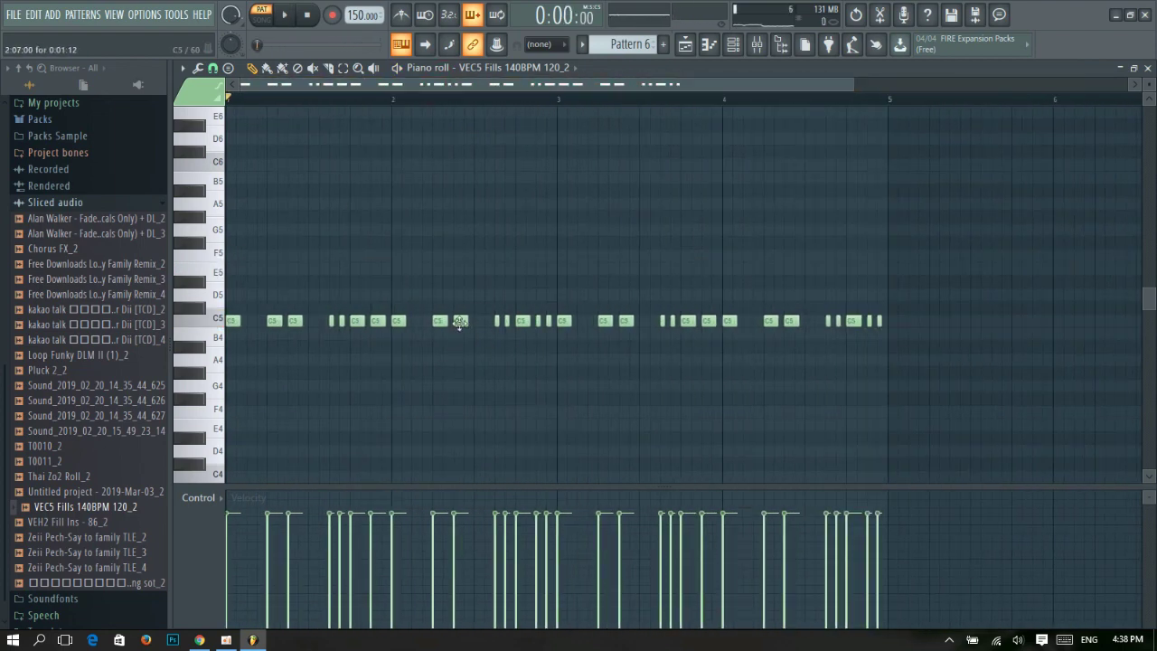
{"action": "left_click", "coordinate": [483, 309]}
{"action": "key", "text": "space"}
{"action": "scroll", "coordinate": [484, 309], "scroll_direction": "down", "scroll_amount": 2}
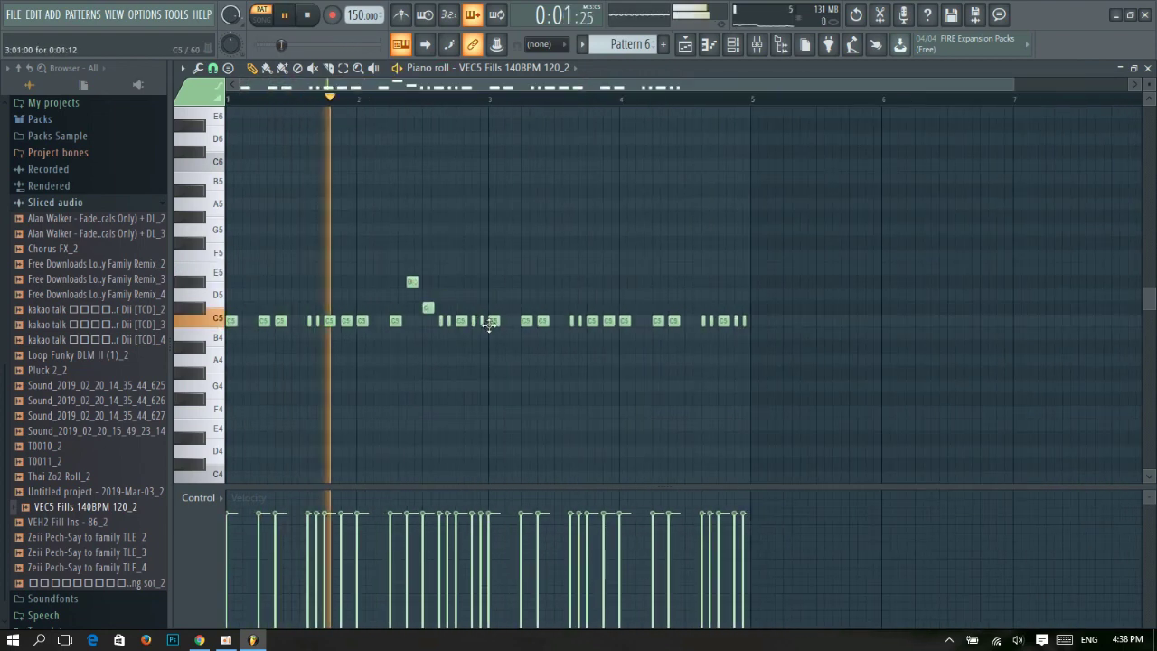
Lower the last note of bar 3 to A#4, and give bar 4 the same D#5 and C#5 variation as bar 2.
{"action": "scroll", "coordinate": [614, 337], "scroll_direction": "up", "scroll_amount": 2}
{"action": "key", "text": "space"}
{"action": "left_click", "coordinate": [604, 346]}
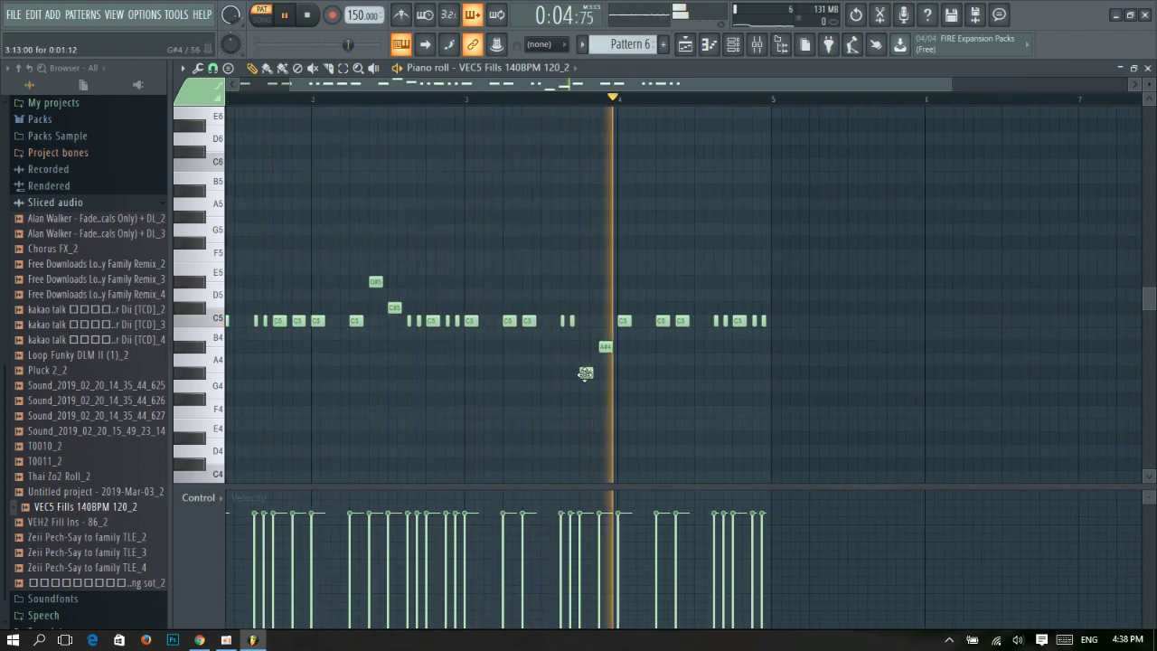
{"action": "left_click", "coordinate": [700, 308]}
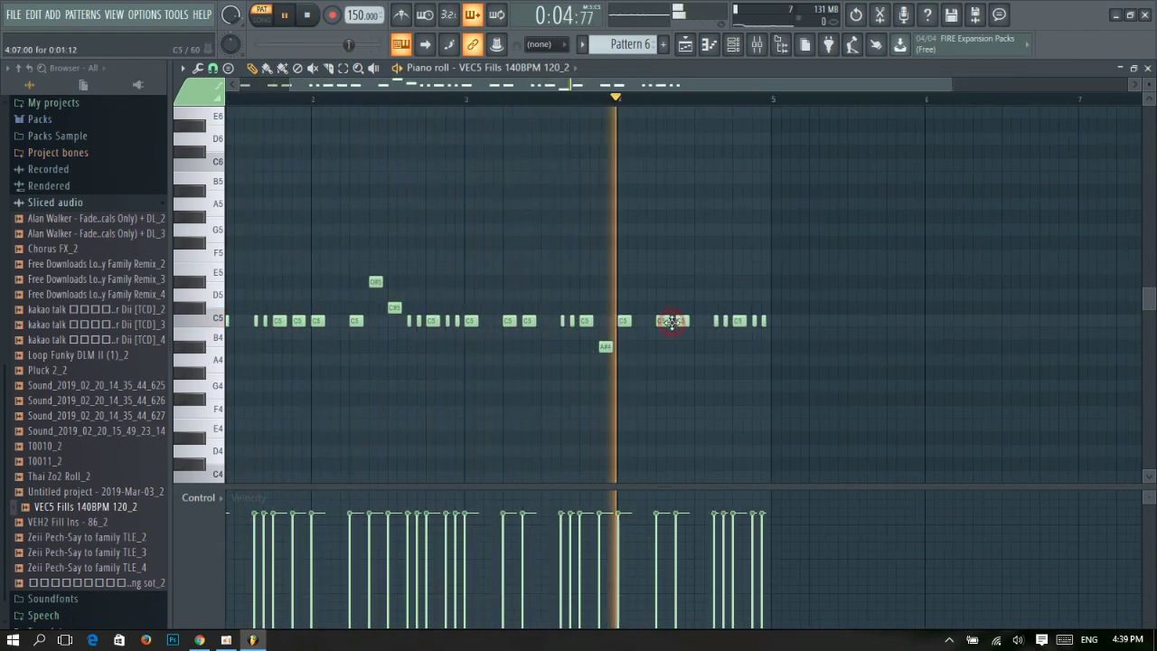
{"action": "left_click_drag", "start_coordinate": [687, 318], "coordinate": [684, 281]}
{"action": "scroll", "coordinate": [697, 309], "scroll_direction": "down", "scroll_amount": 2}
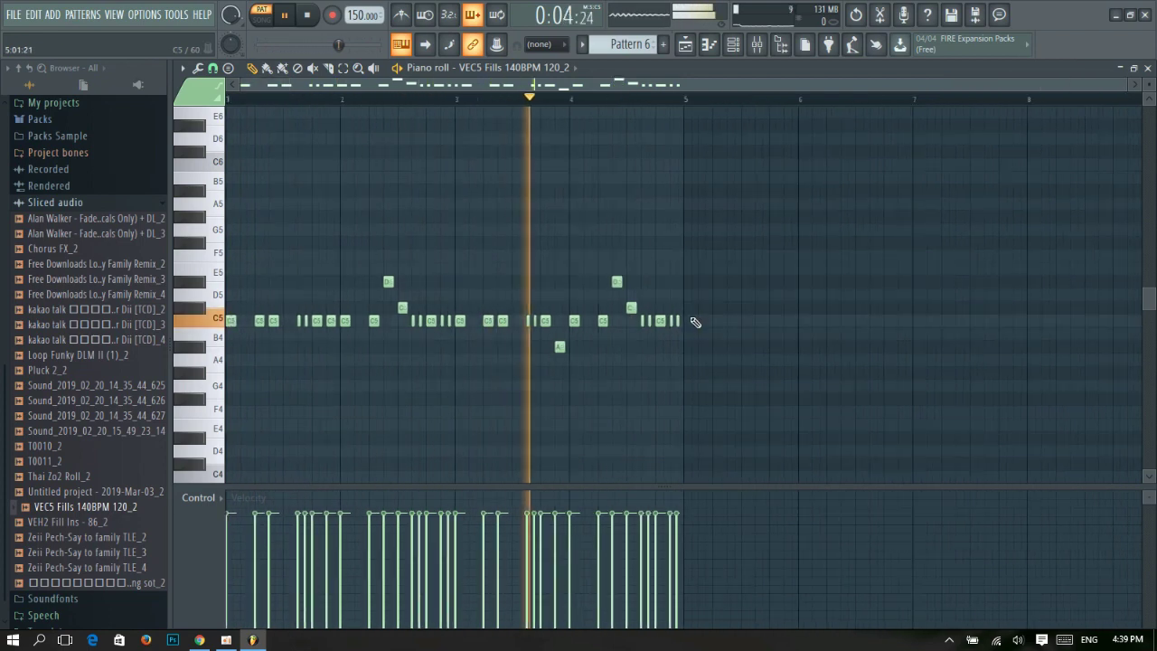
Repeat the Pattern 6 clip along Track 6 to fill bars 25 to 40 and play the song from around bar 25.
{"action": "left_click", "coordinate": [685, 45]}
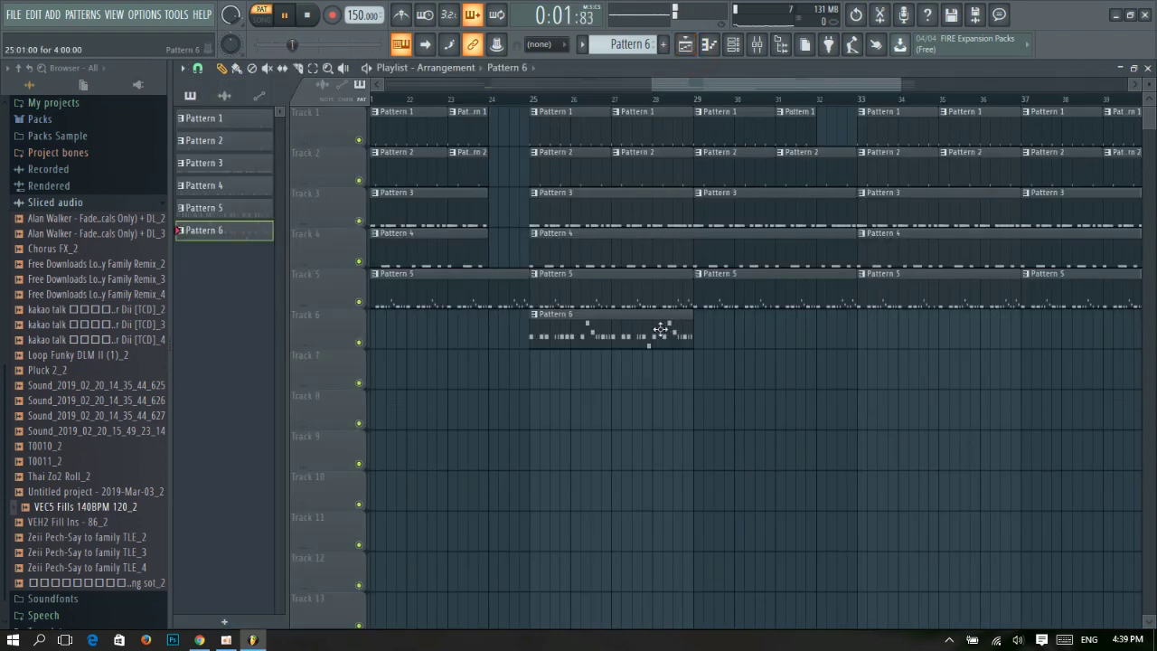
{"action": "scroll", "coordinate": [661, 329], "scroll_direction": "down", "scroll_amount": 2}
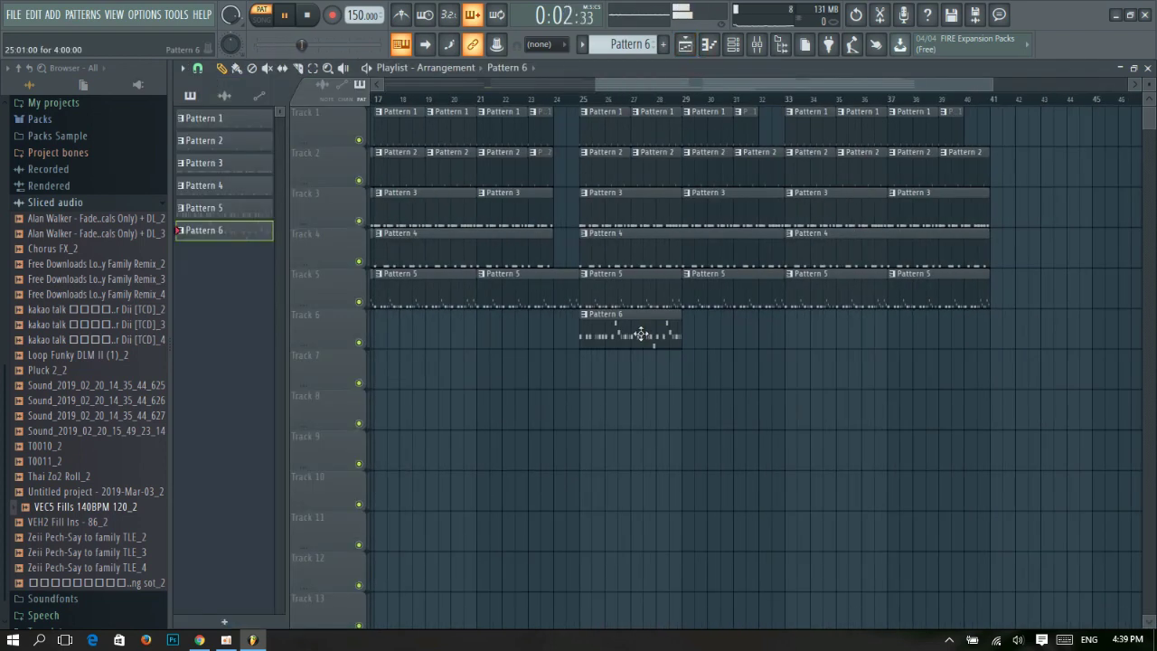
{"action": "left_click", "coordinate": [575, 101]}
{"action": "left_click_drag", "start_coordinate": [888, 310], "coordinate": [830, 365]}
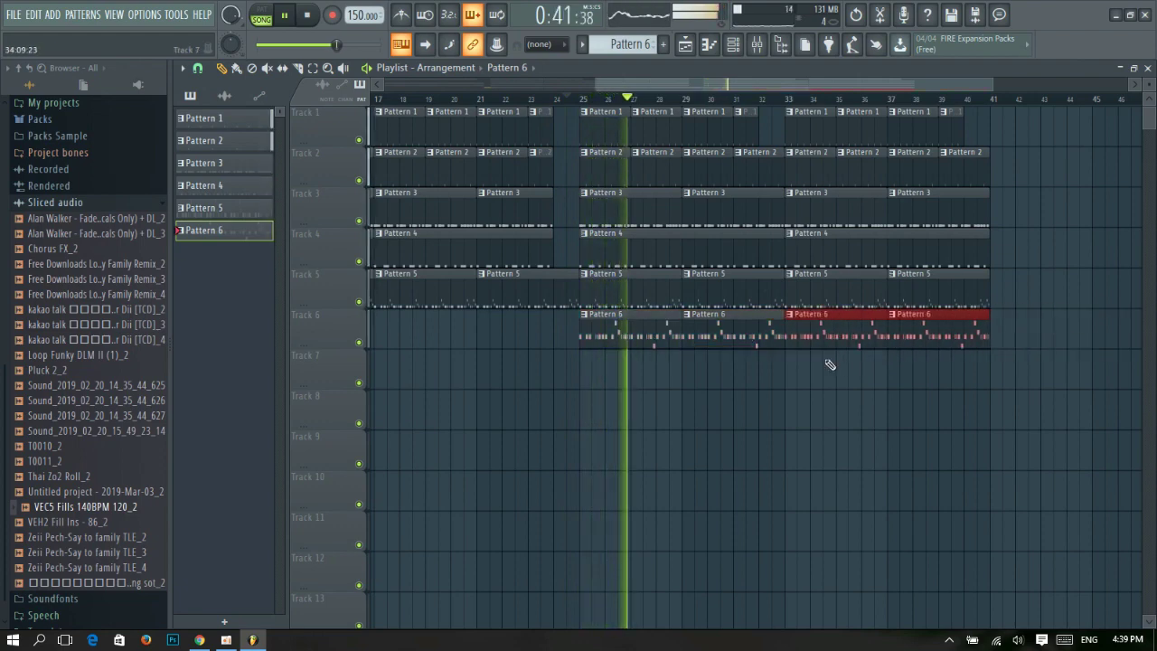
{"action": "scroll", "coordinate": [832, 373], "scroll_direction": "down", "scroll_amount": 2}
{"action": "scroll", "coordinate": [1033, 392], "scroll_direction": "up", "scroll_amount": 2}
{"action": "left_click", "coordinate": [855, 386], "text": "ctrl"}
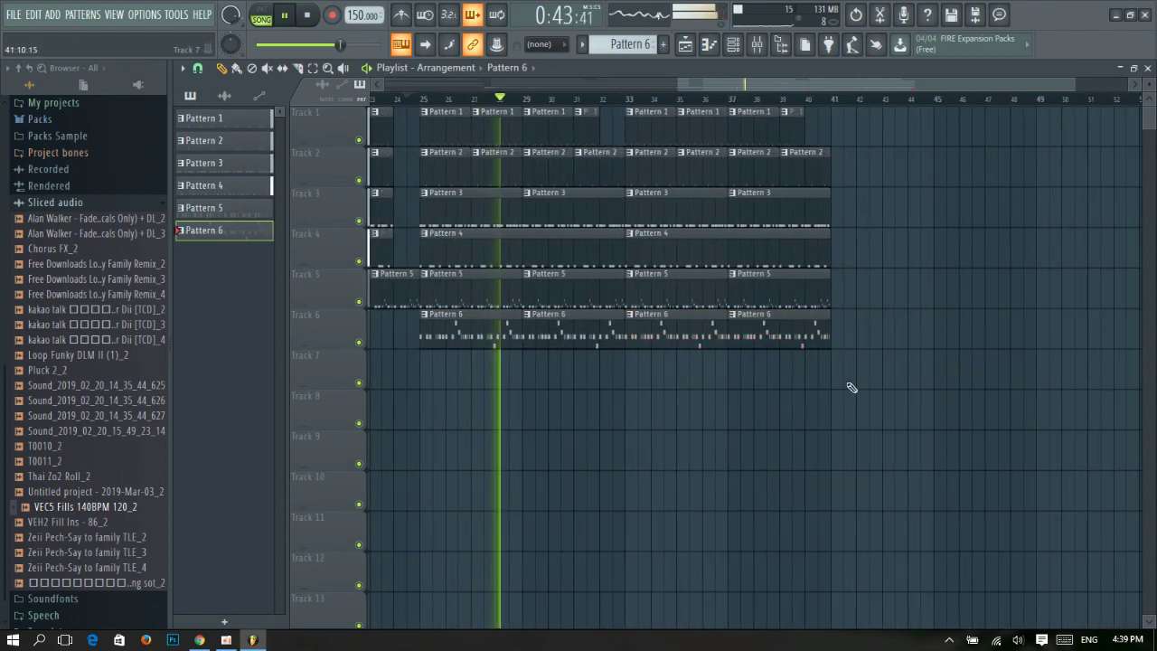
{"action": "scroll", "coordinate": [924, 374], "scroll_direction": "up", "scroll_amount": 1}
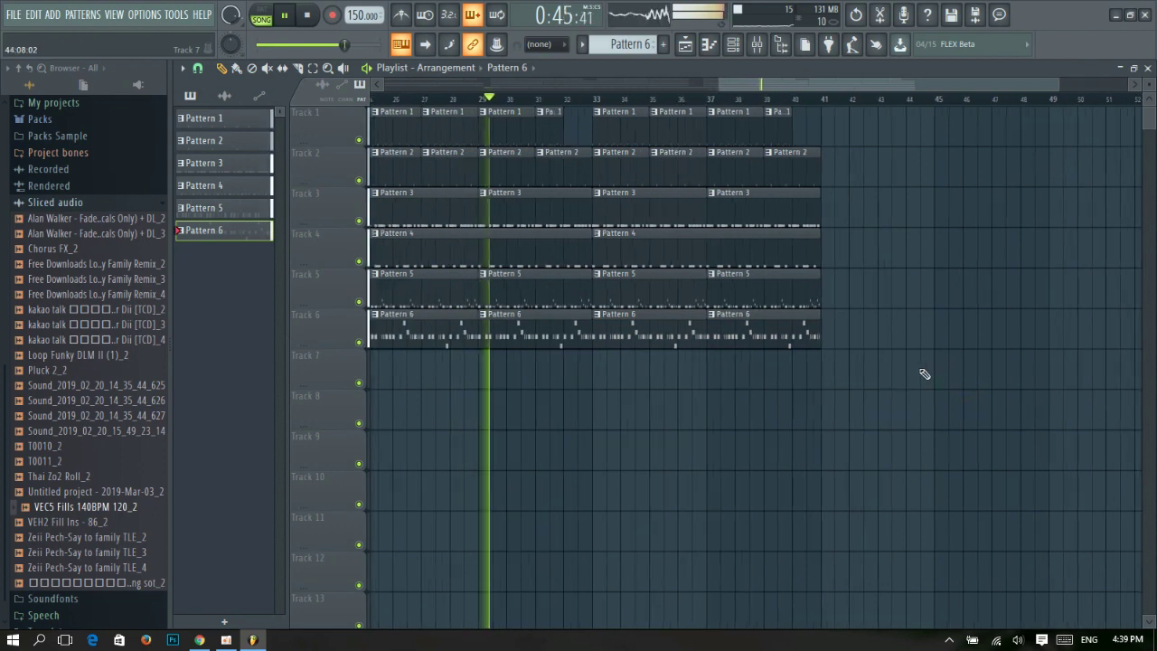
Reopen Pattern 6's notes and set the third and fourth notes of bar 2 to D#5 and C#5 while playing.
{"action": "left_click_drag", "start_coordinate": [922, 378], "coordinate": [591, 138]}
{"action": "left_click", "coordinate": [720, 431], "text": "ctrl"}
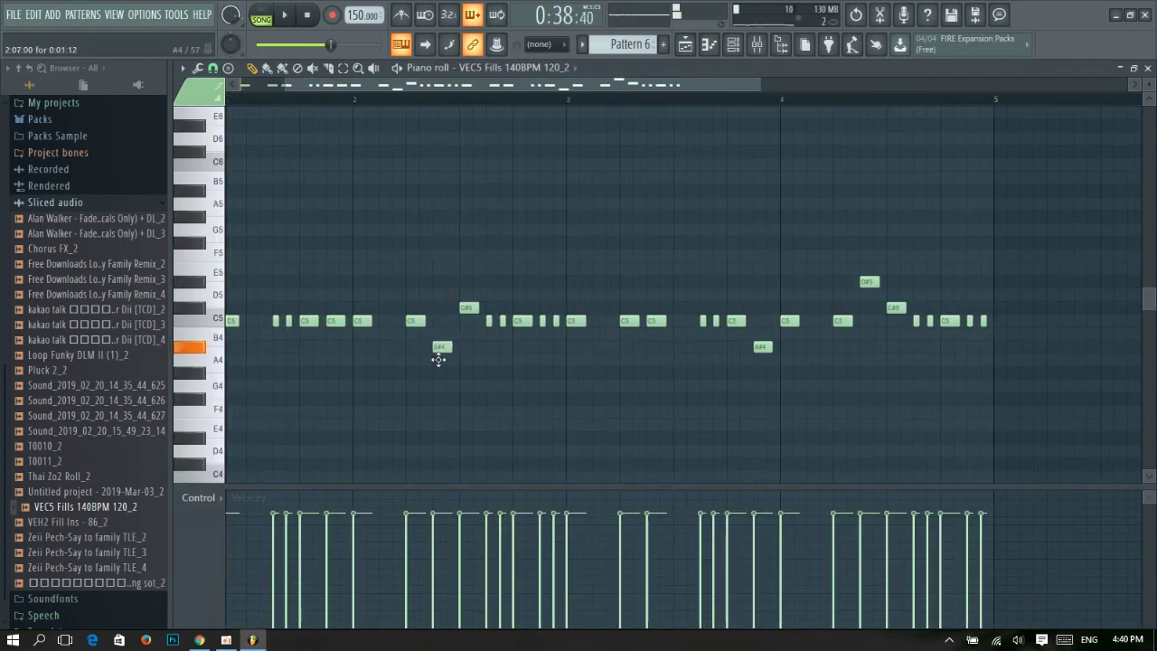
{"action": "key", "text": "space"}
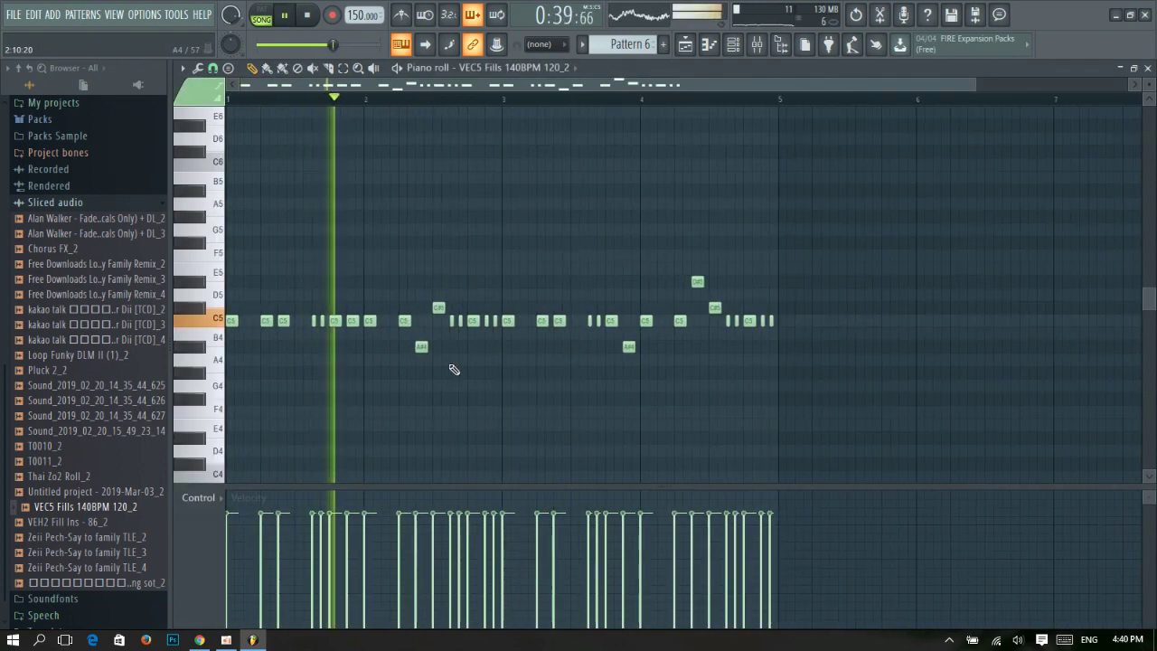
{"action": "mouse_move", "coordinate": [698, 282]}
{"action": "left_mouse_down"}
{"action": "mouse_move", "coordinate": [698, 346]}
{"action": "mouse_move", "coordinate": [713, 321]}
{"action": "mouse_move", "coordinate": [699, 280]}
{"action": "left_mouse_up"}
{"action": "left_click_drag", "start_coordinate": [420, 346], "coordinate": [421, 281]}
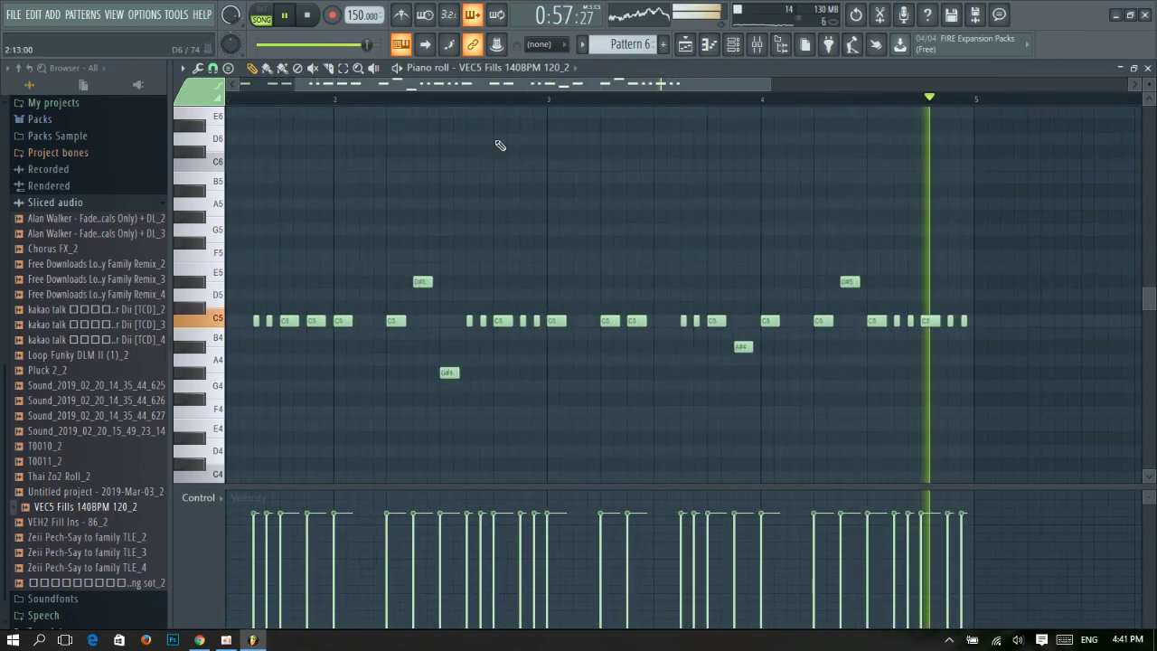
{"action": "left_click_drag", "start_coordinate": [438, 373], "coordinate": [441, 308]}
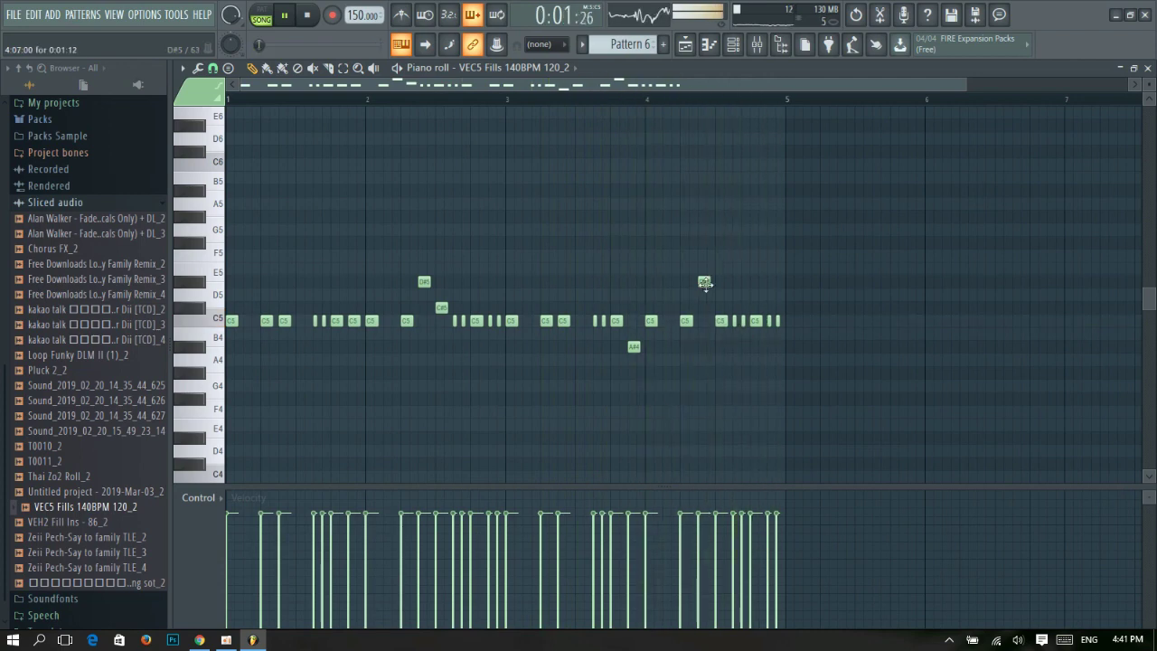
Looping only Pattern 6, lower bar 4's D#5 to C5 and delete the note after it, and lower bar 1's last note to A#4.
{"action": "key", "text": "l"}
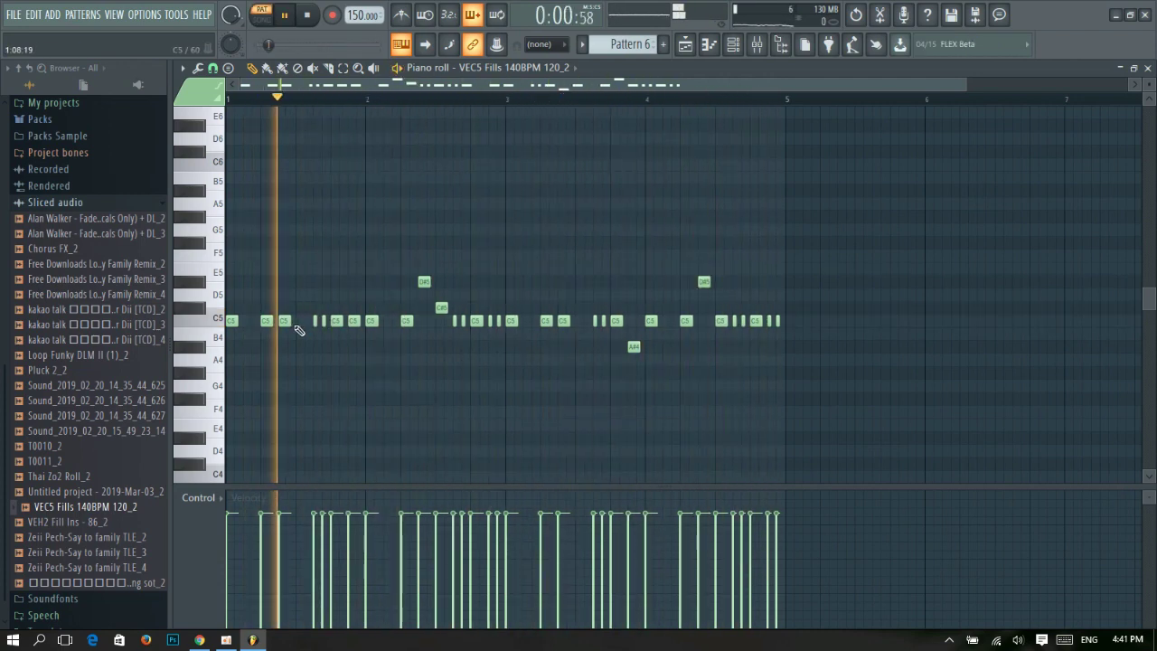
{"action": "left_click_drag", "start_coordinate": [704, 282], "coordinate": [704, 321]}
{"action": "right_click", "coordinate": [721, 321]}
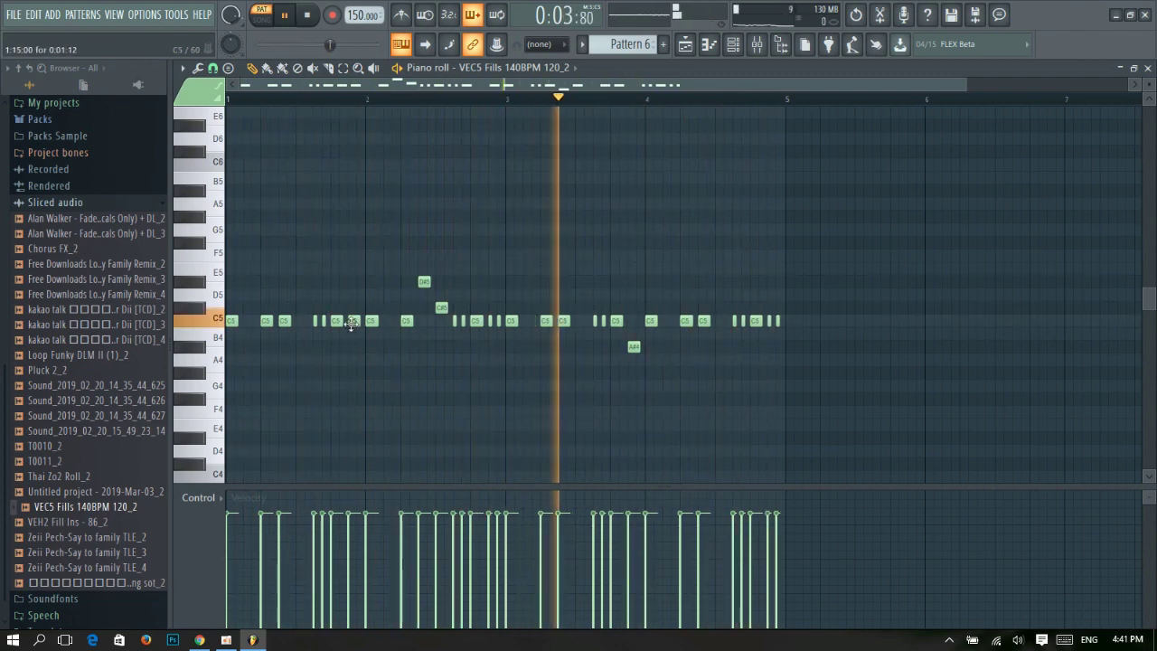
{"action": "left_click_drag", "start_coordinate": [353, 320], "coordinate": [355, 347]}
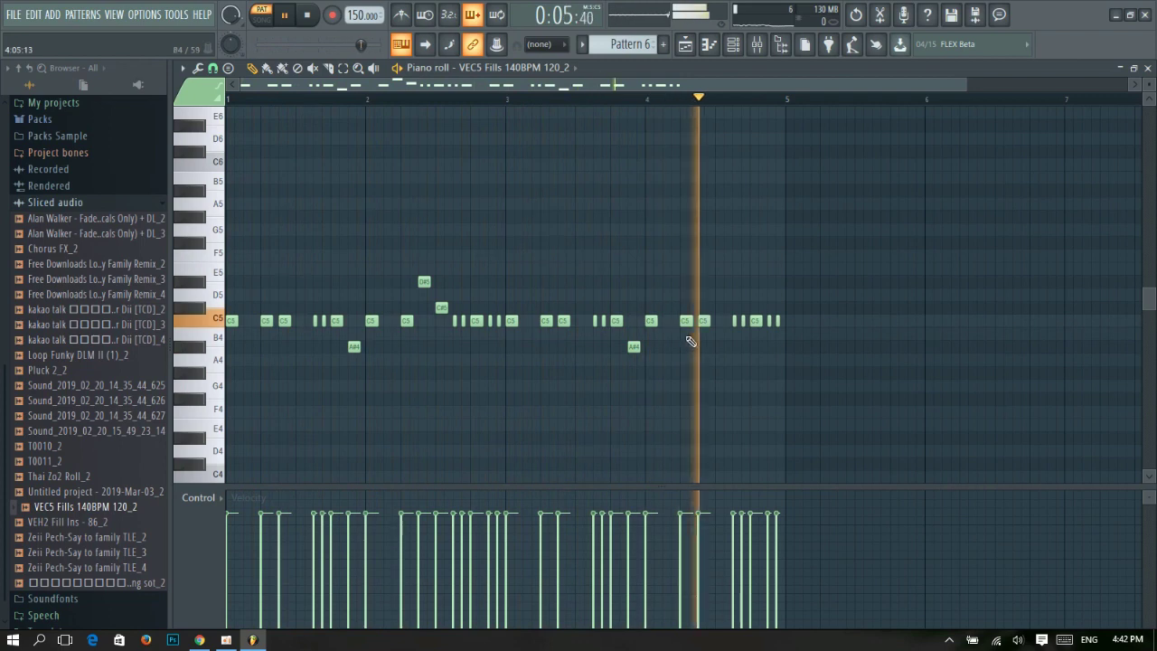
Play the playlist from just before bar 25 to hear the revised Pattern 6 with the other layers.
{"action": "left_click", "coordinate": [685, 44]}
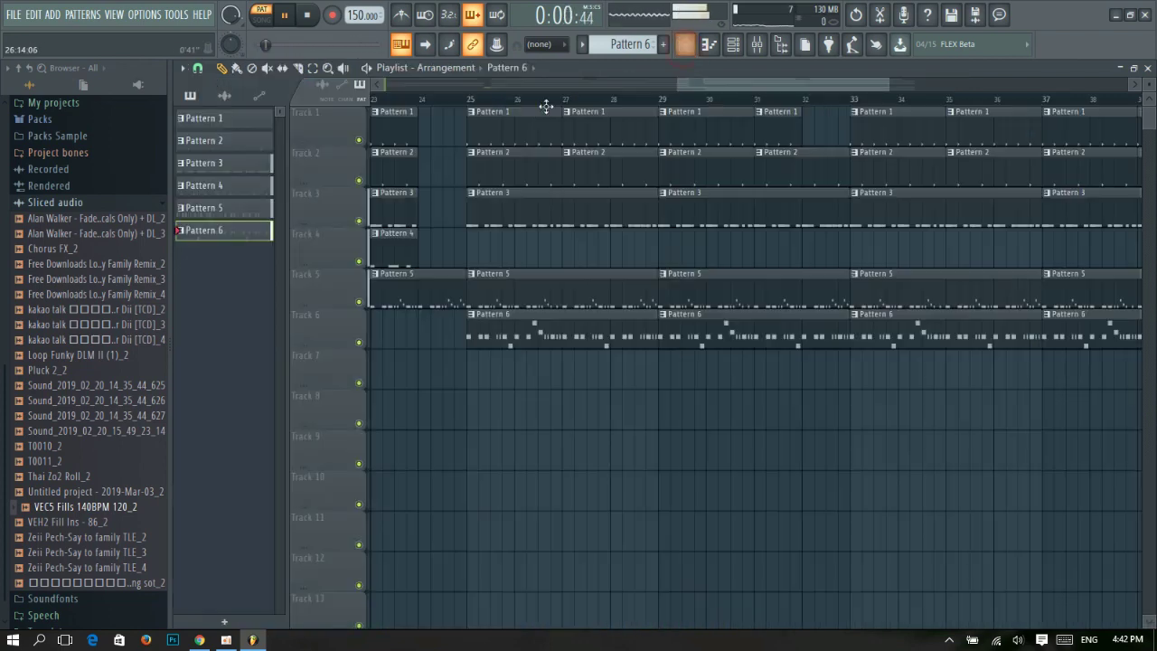
{"action": "left_click", "coordinate": [452, 98]}
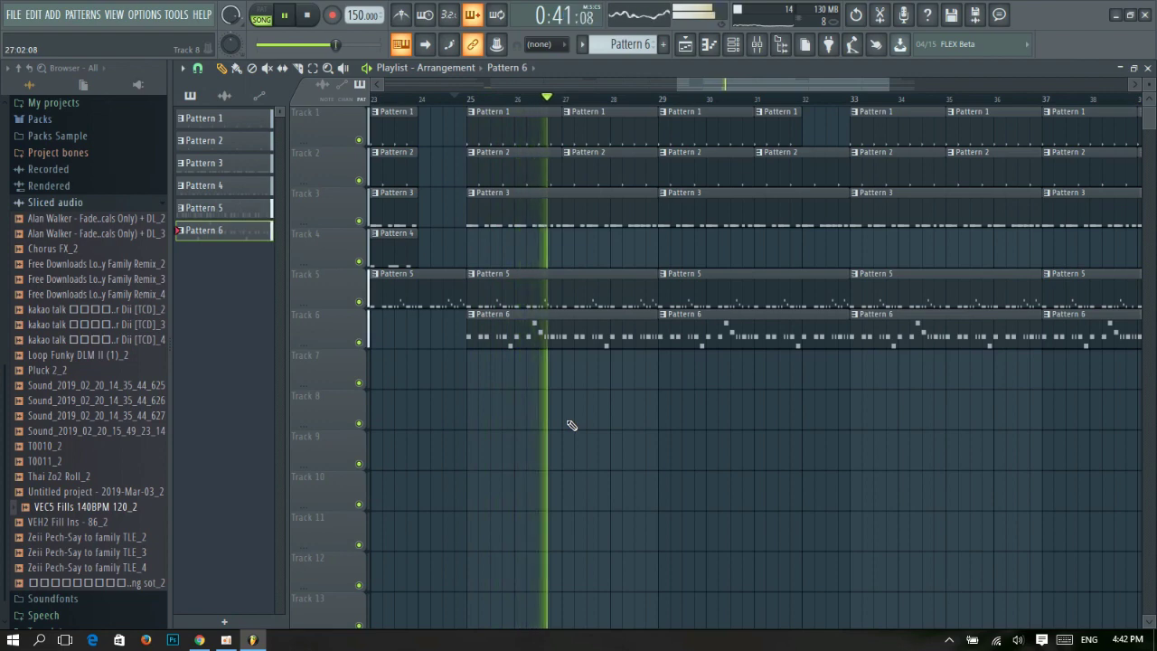
{"action": "scroll", "coordinate": [572, 425], "scroll_direction": "down", "scroll_amount": 2}
{"action": "scroll", "coordinate": [516, 388], "scroll_direction": "up", "scroll_amount": 5}
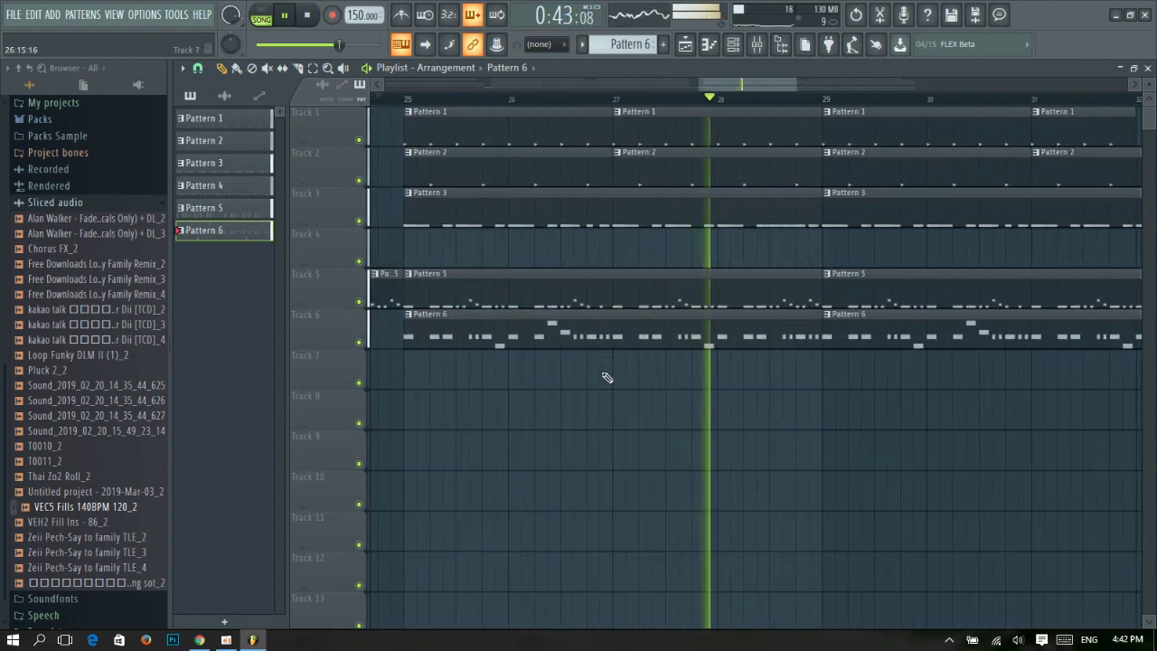
{"action": "scroll", "coordinate": [608, 377], "scroll_direction": "down", "scroll_amount": 6}
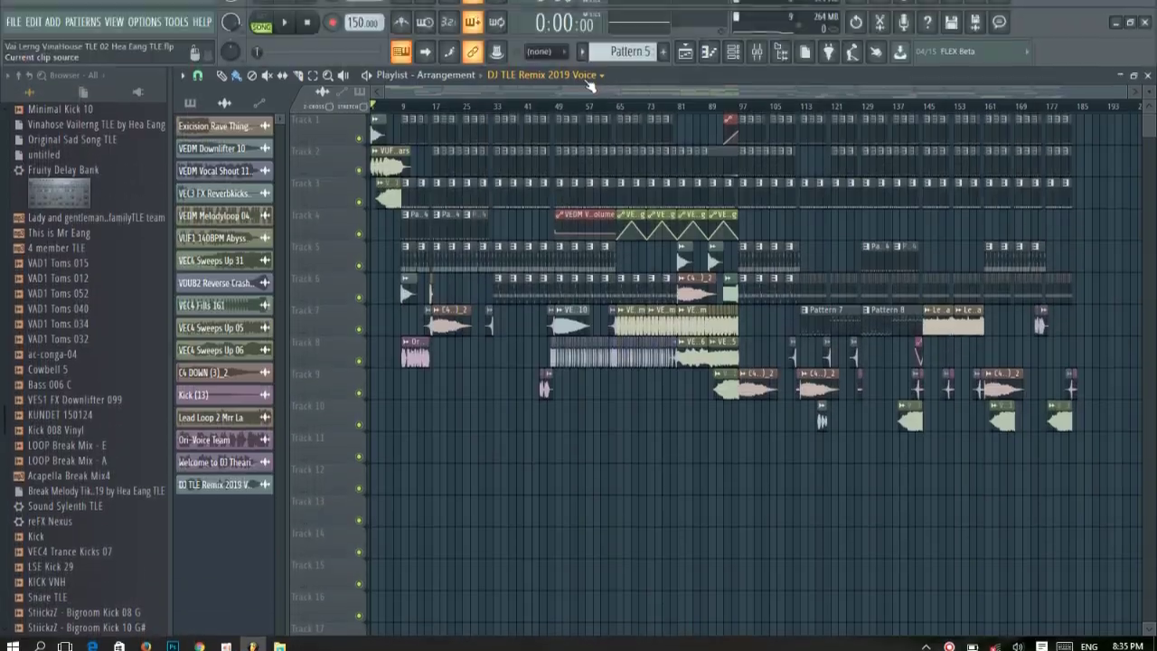
Play the finished song arrangement from the beginning and check the mixer levels.
{"action": "left_click", "coordinate": [584, 75]}
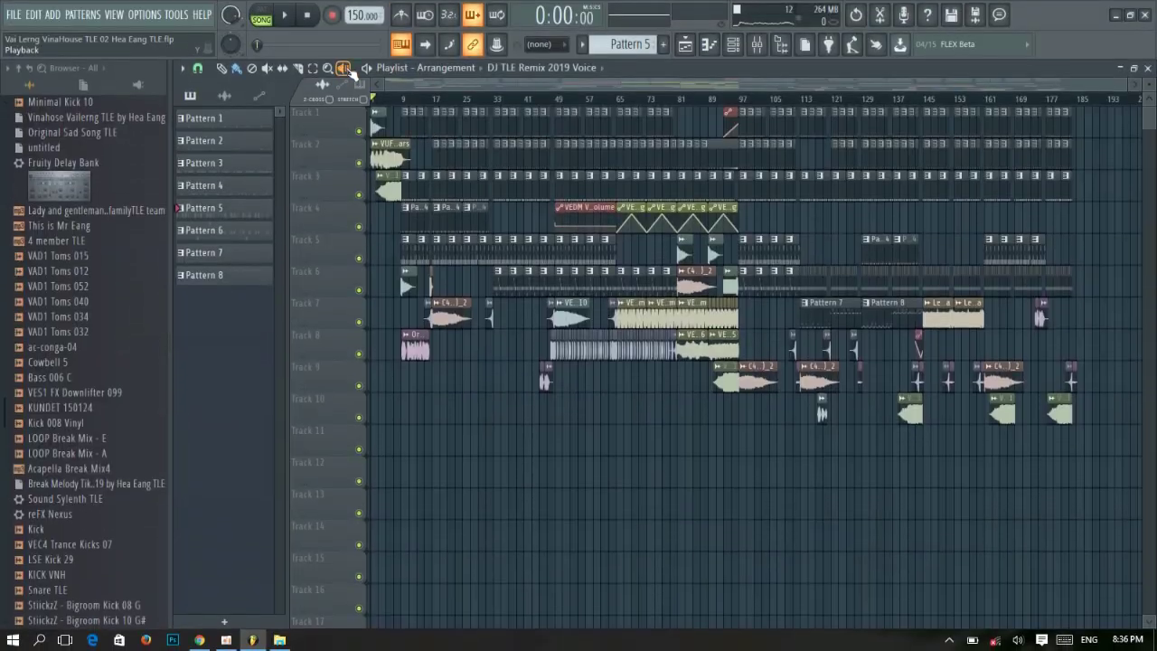
{"action": "key", "text": "space"}
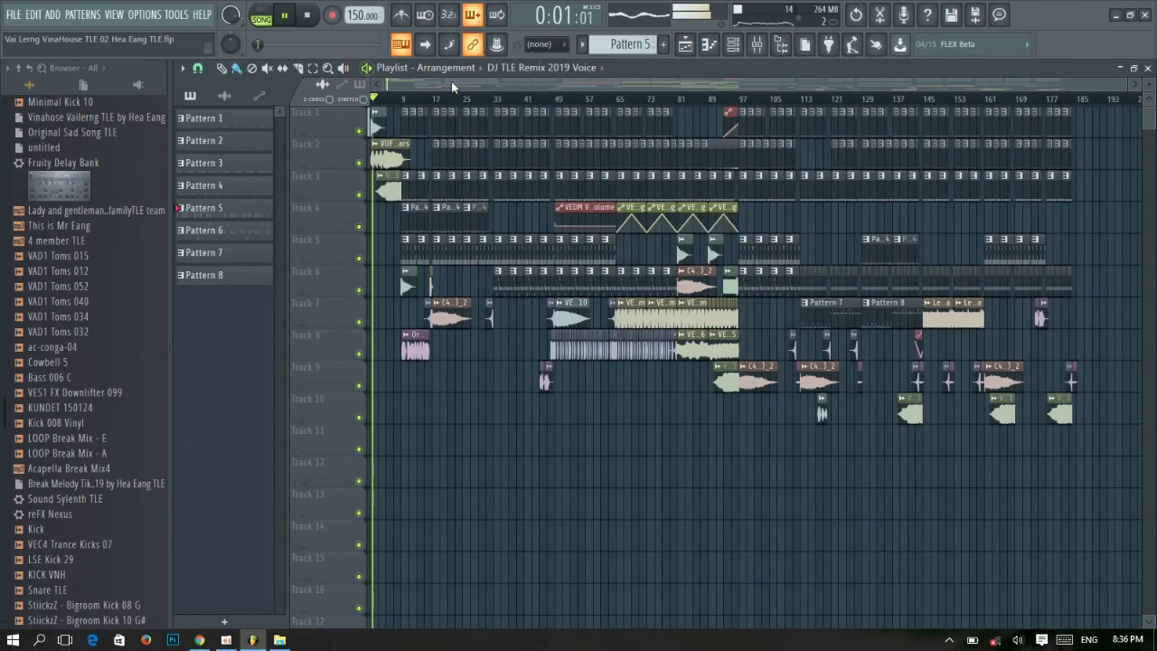
{"action": "left_click", "coordinate": [760, 45]}
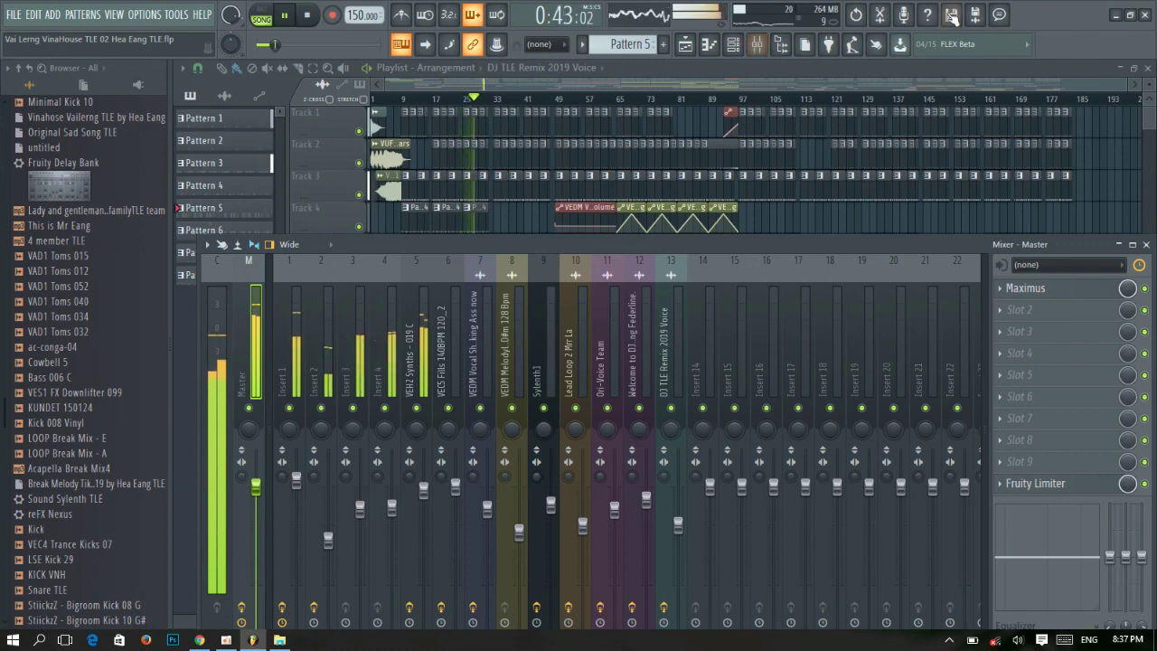
{"action": "left_click", "coordinate": [759, 45]}
{"action": "scroll", "coordinate": [865, 144], "scroll_direction": "down", "scroll_amount": 2}
{"action": "scroll", "coordinate": [865, 145], "scroll_direction": "up", "scroll_amount": 2}
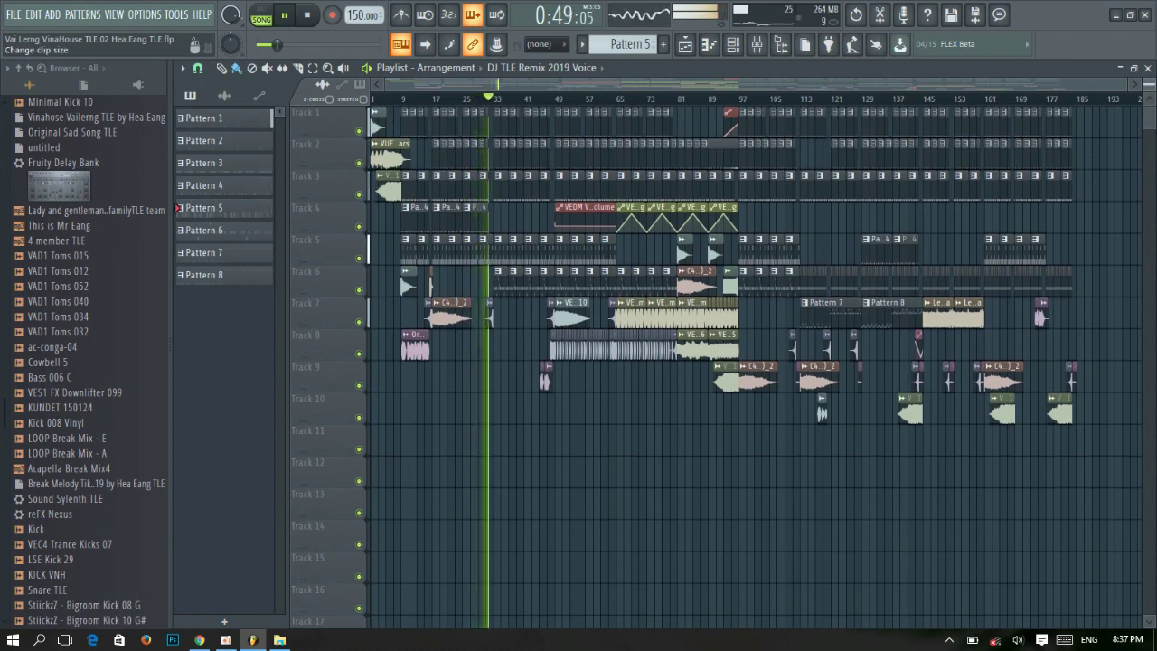
Reduce the playlist's track height and shorten the mixer to view the tracks and levels together during playback.
{"action": "left_click_drag", "start_coordinate": [1148, 84], "coordinate": [1147, 78]}
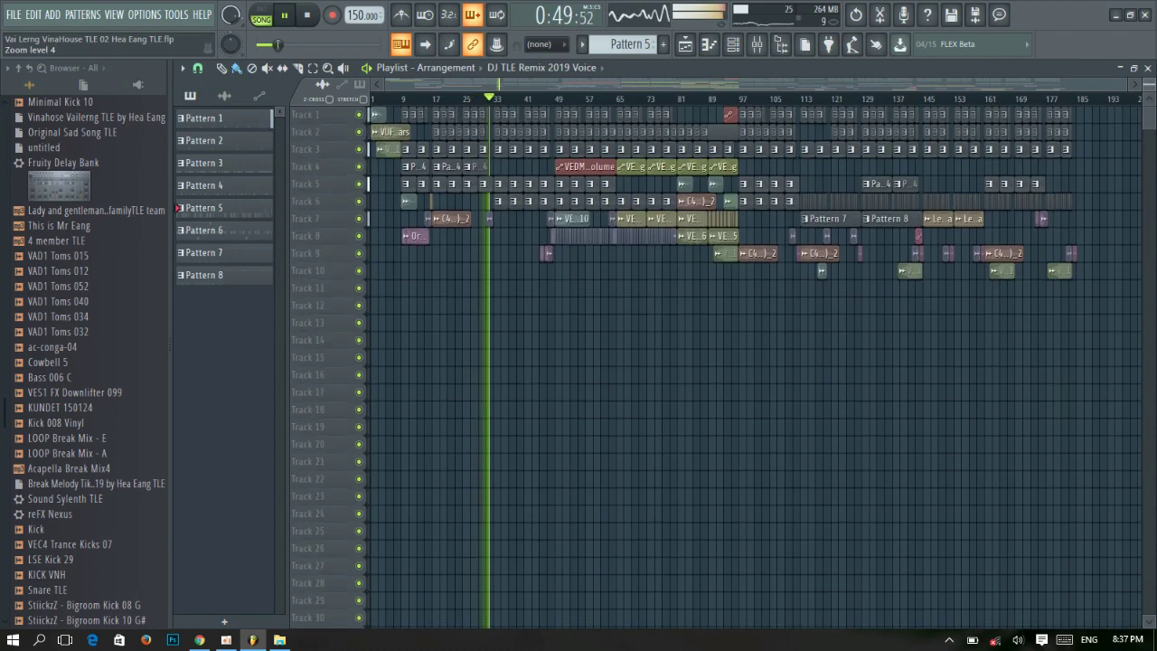
{"action": "left_click", "coordinate": [757, 44]}
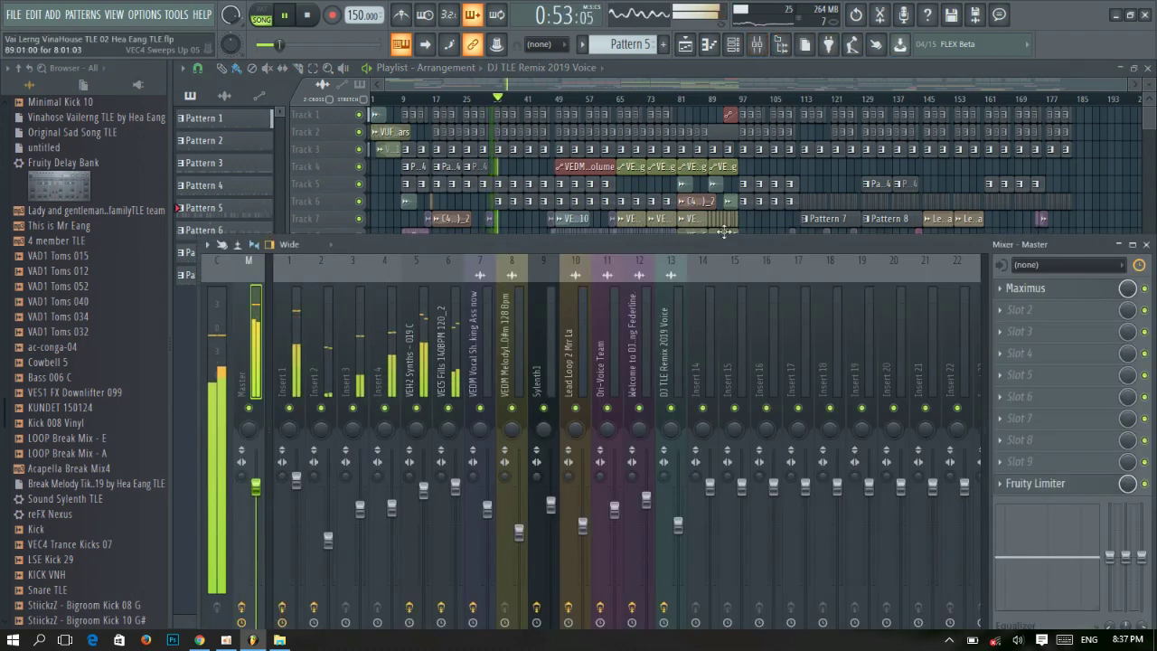
{"action": "left_click_drag", "start_coordinate": [717, 248], "coordinate": [718, 290]}
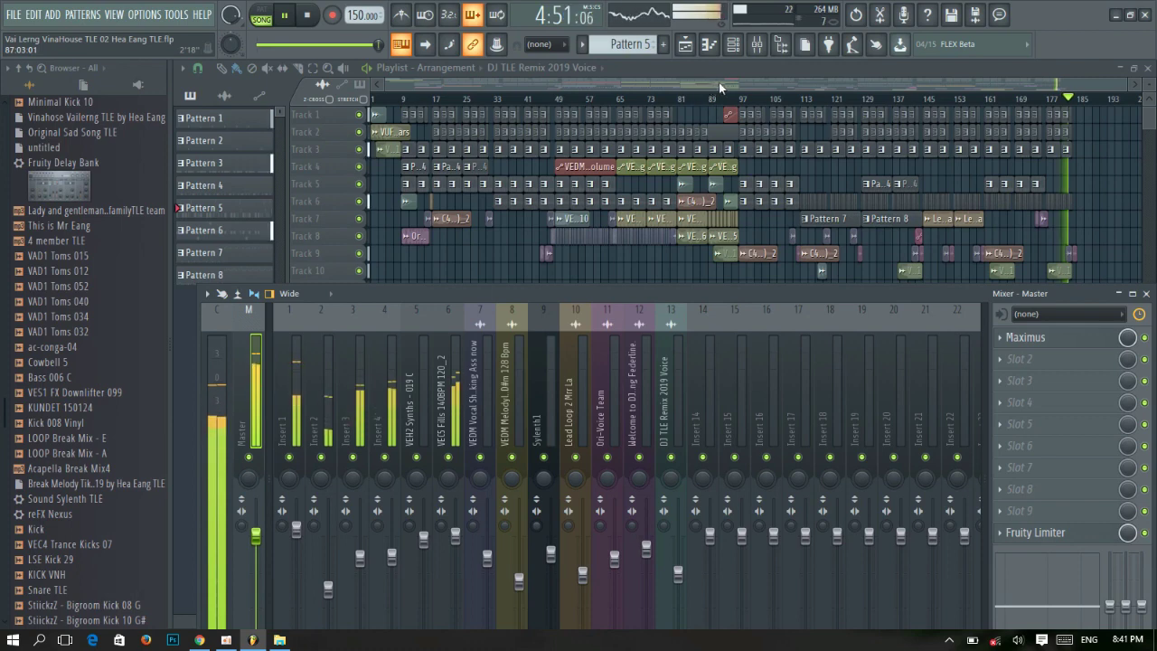
{"action": "left_click", "coordinate": [837, 84]}
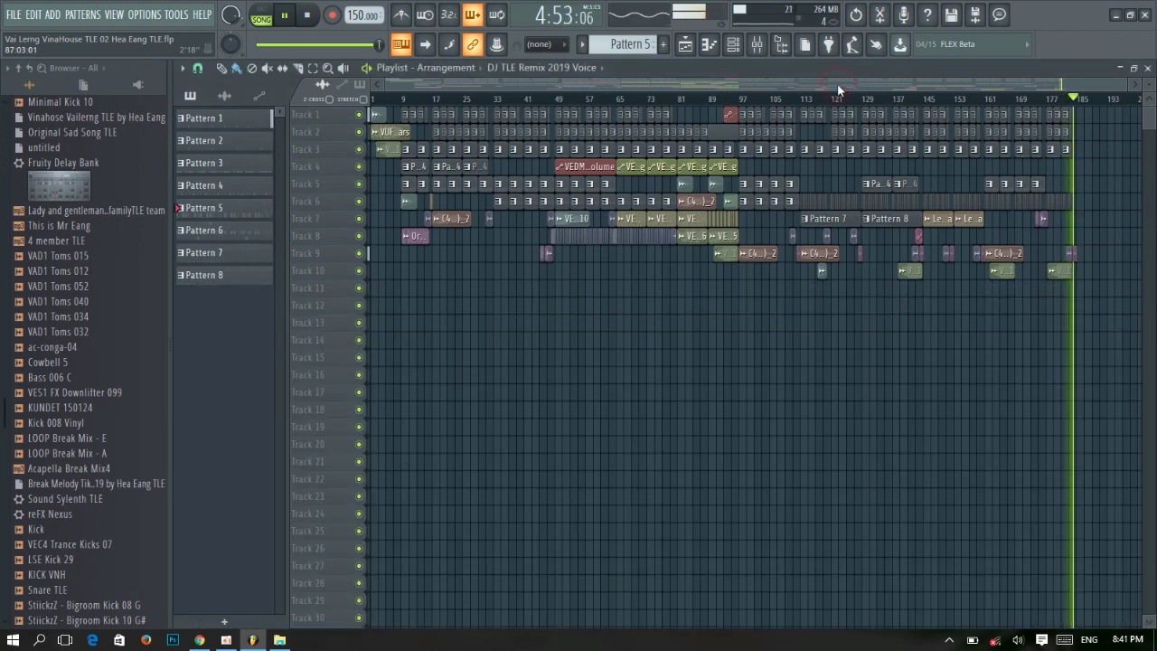